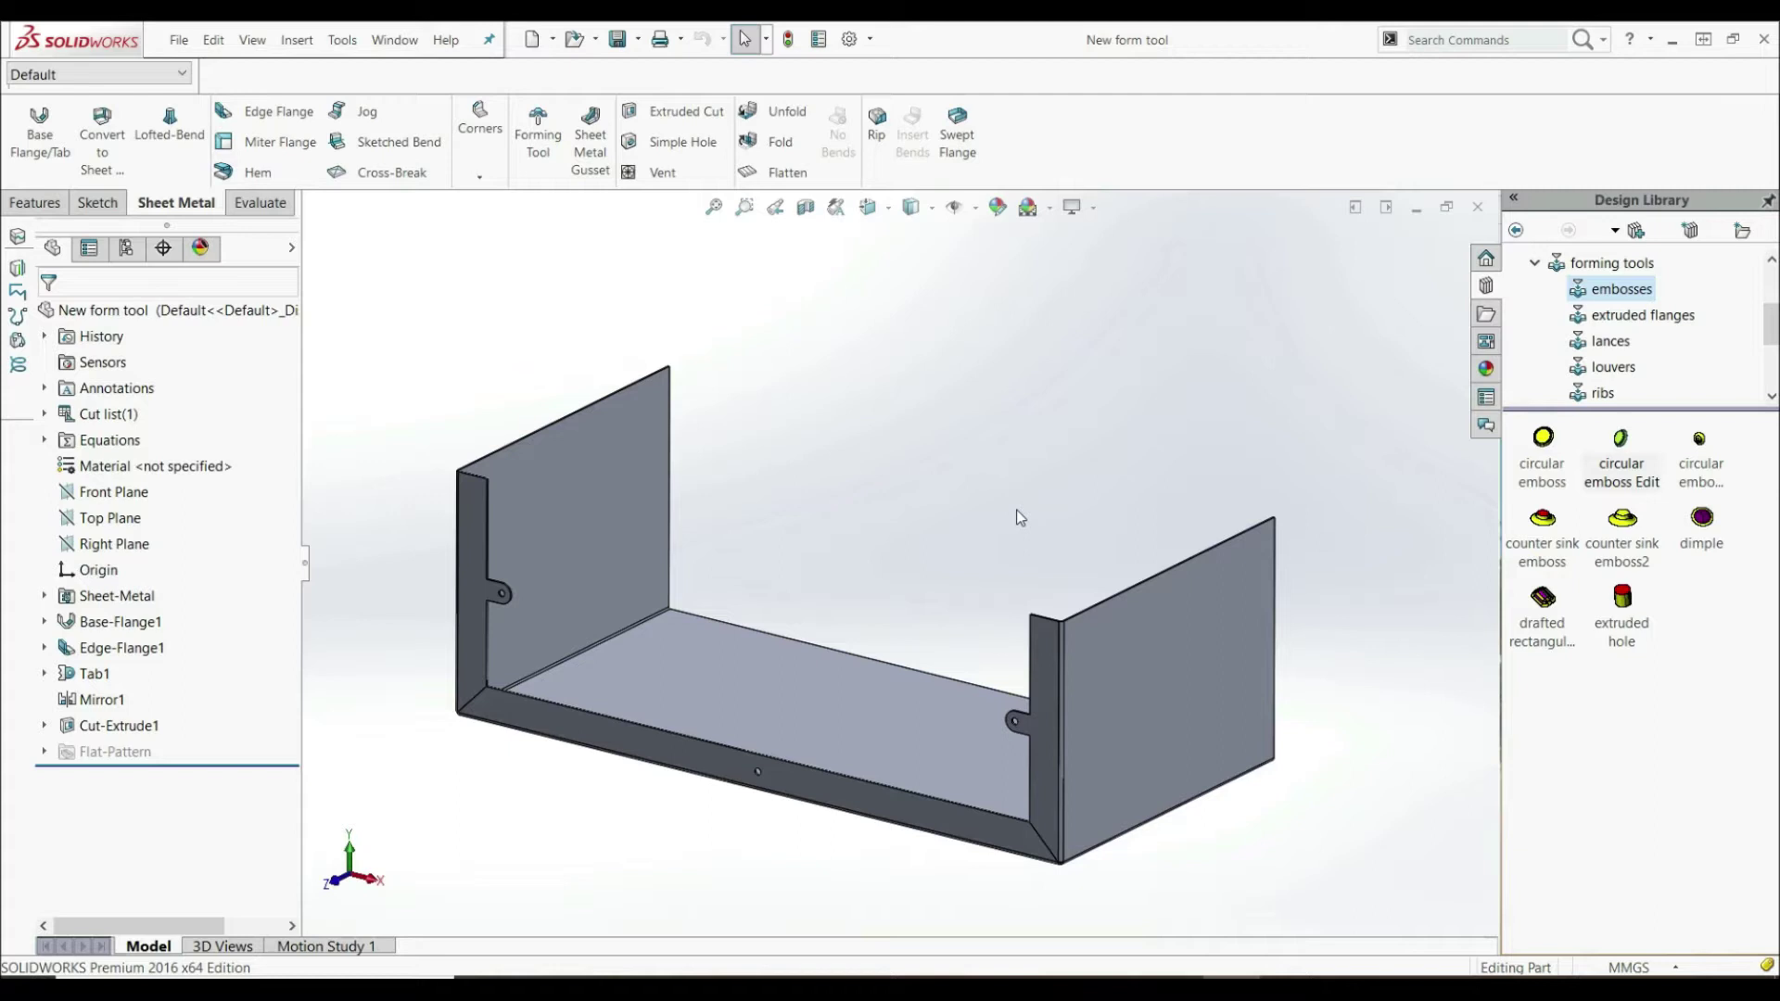
pyautogui.moveTo(1017, 512); pyautogui.dragTo(906, 623, button='middle')
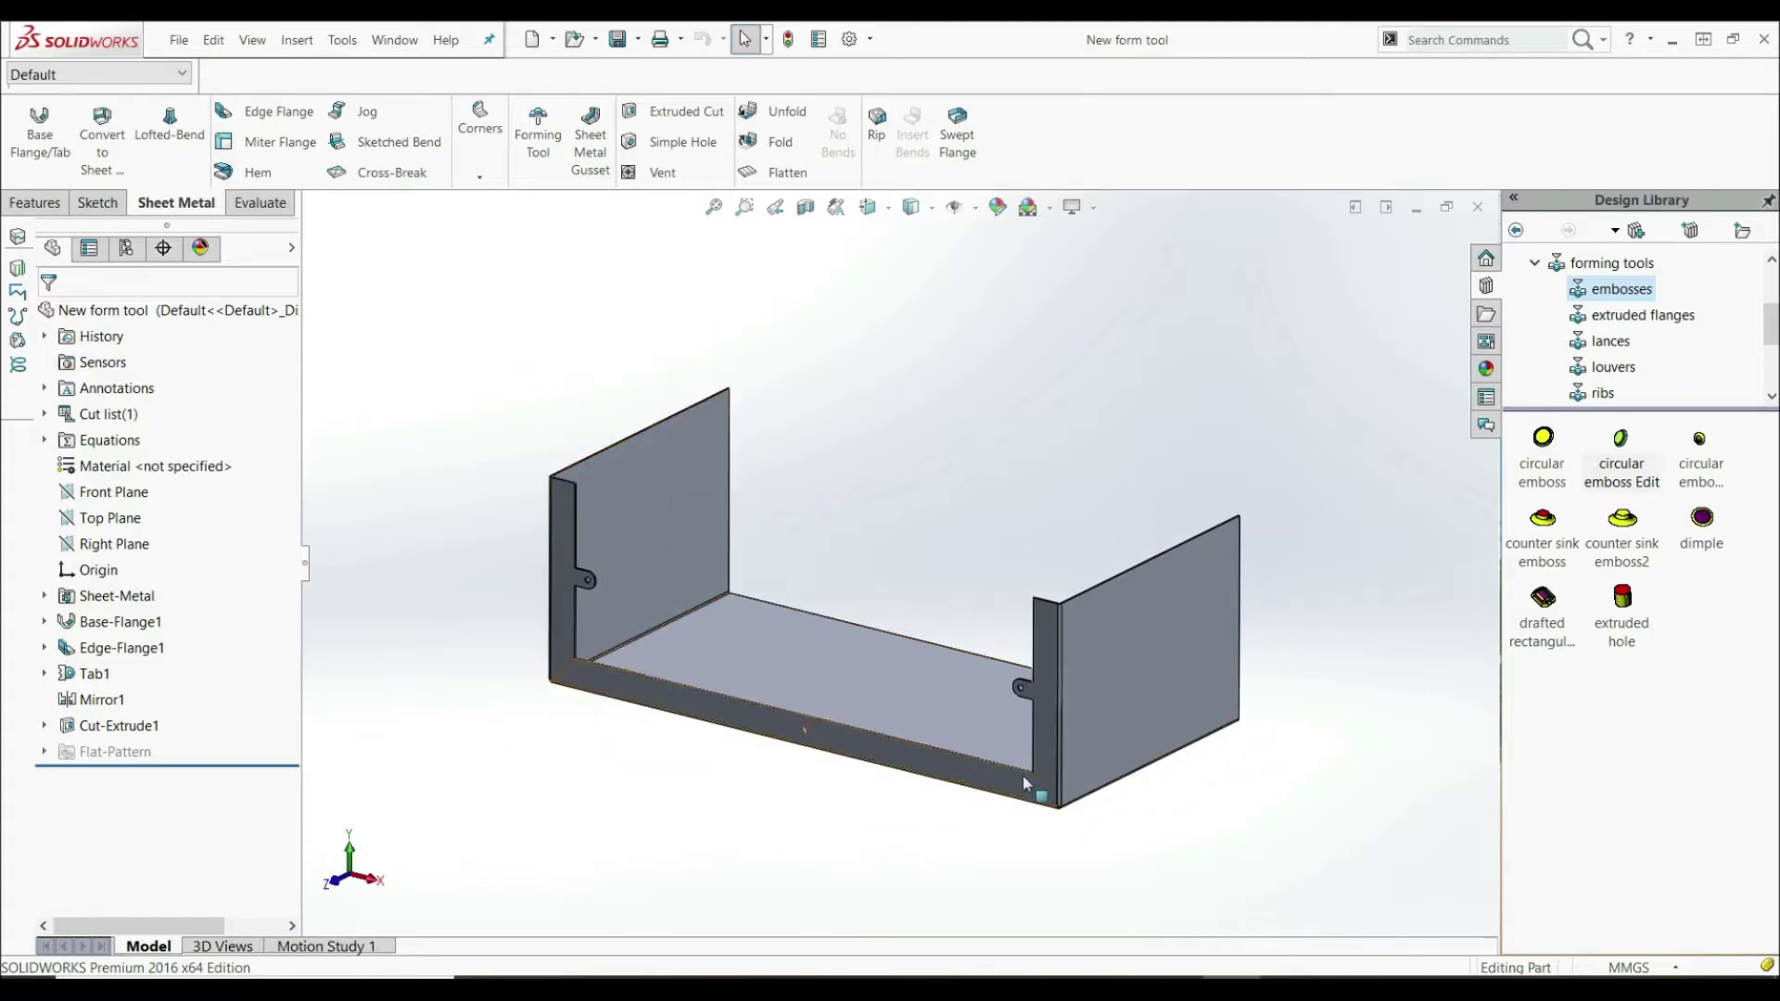
pyautogui.scroll(2, 862, 411)
pyautogui.scroll(-3, 932, 491)
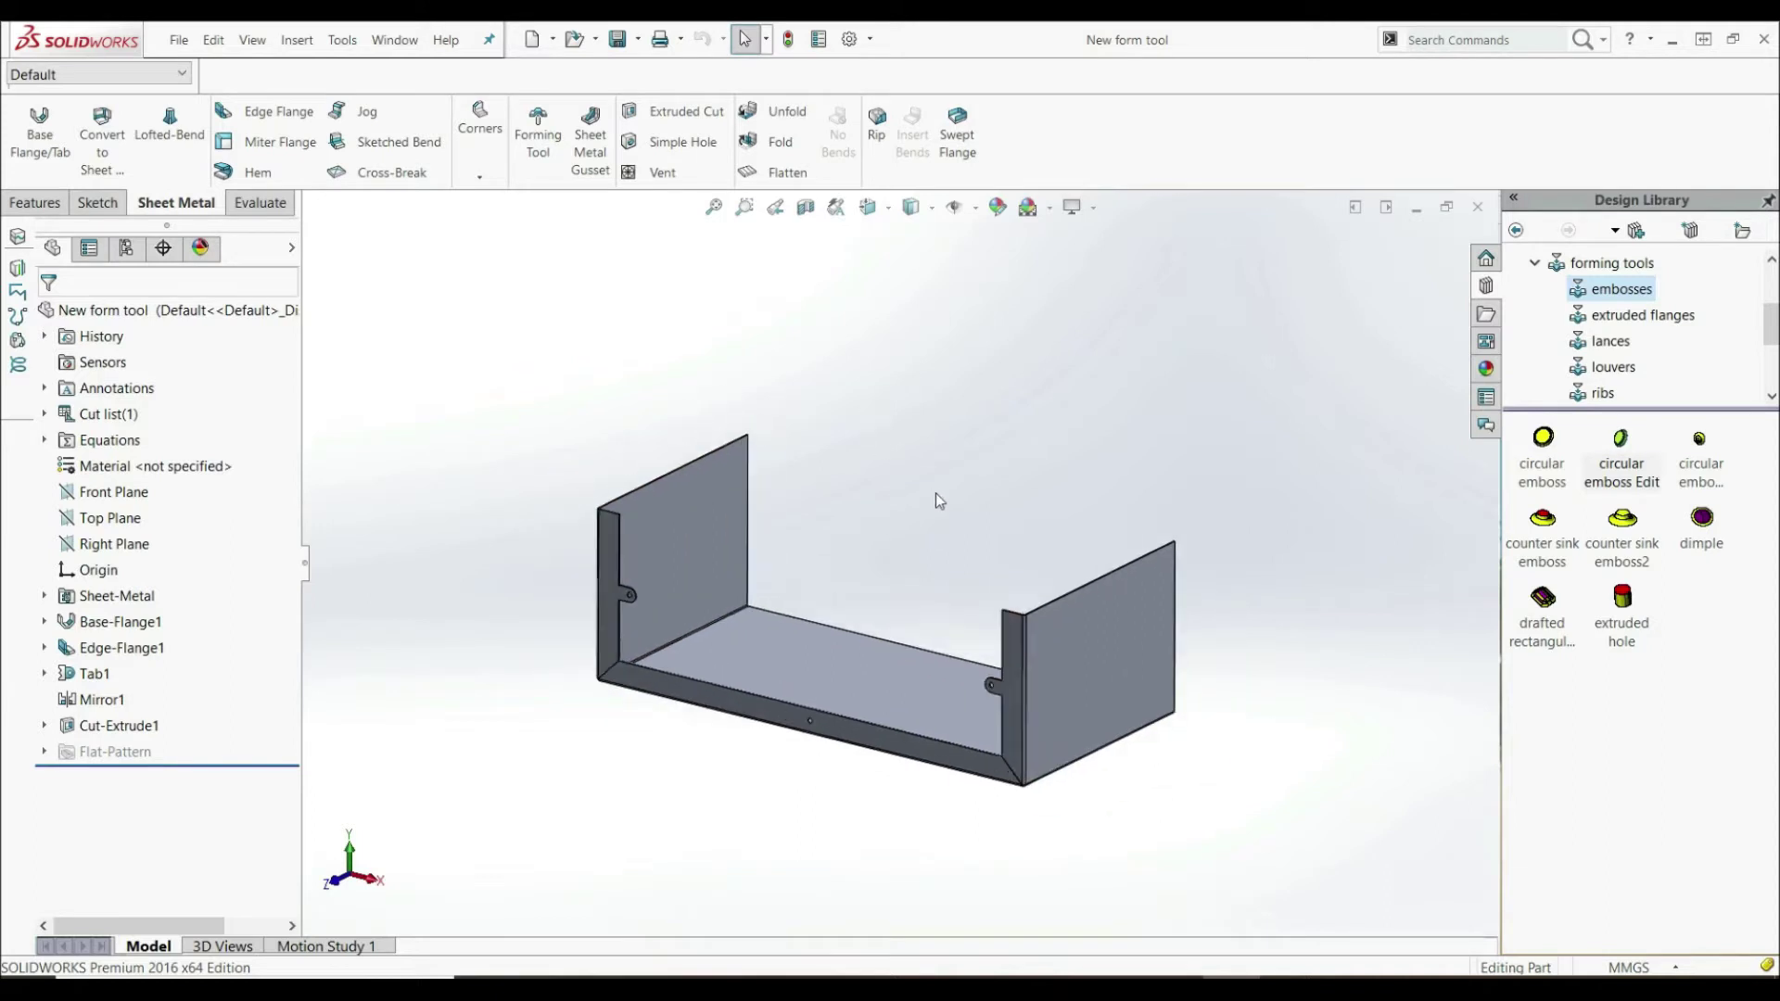
# - Create a new part document
pyautogui.click(531, 40)
pyautogui.click(556, 301)
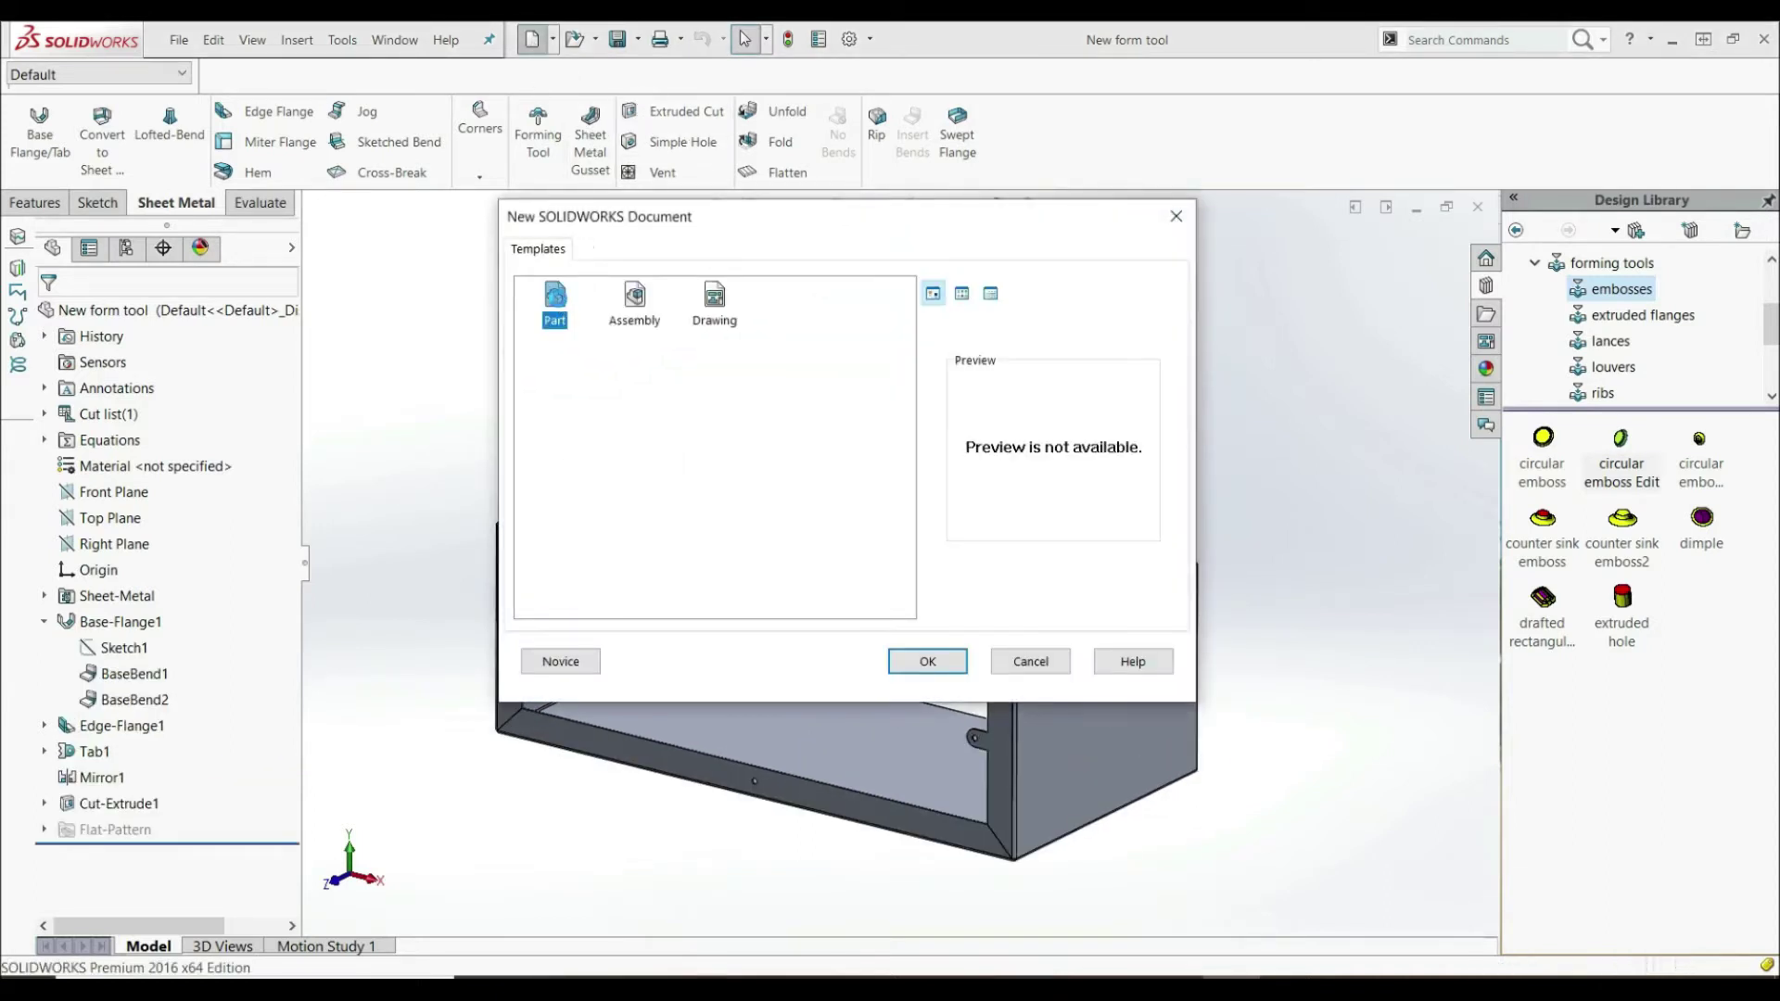
pyautogui.doubleClick(557, 301)
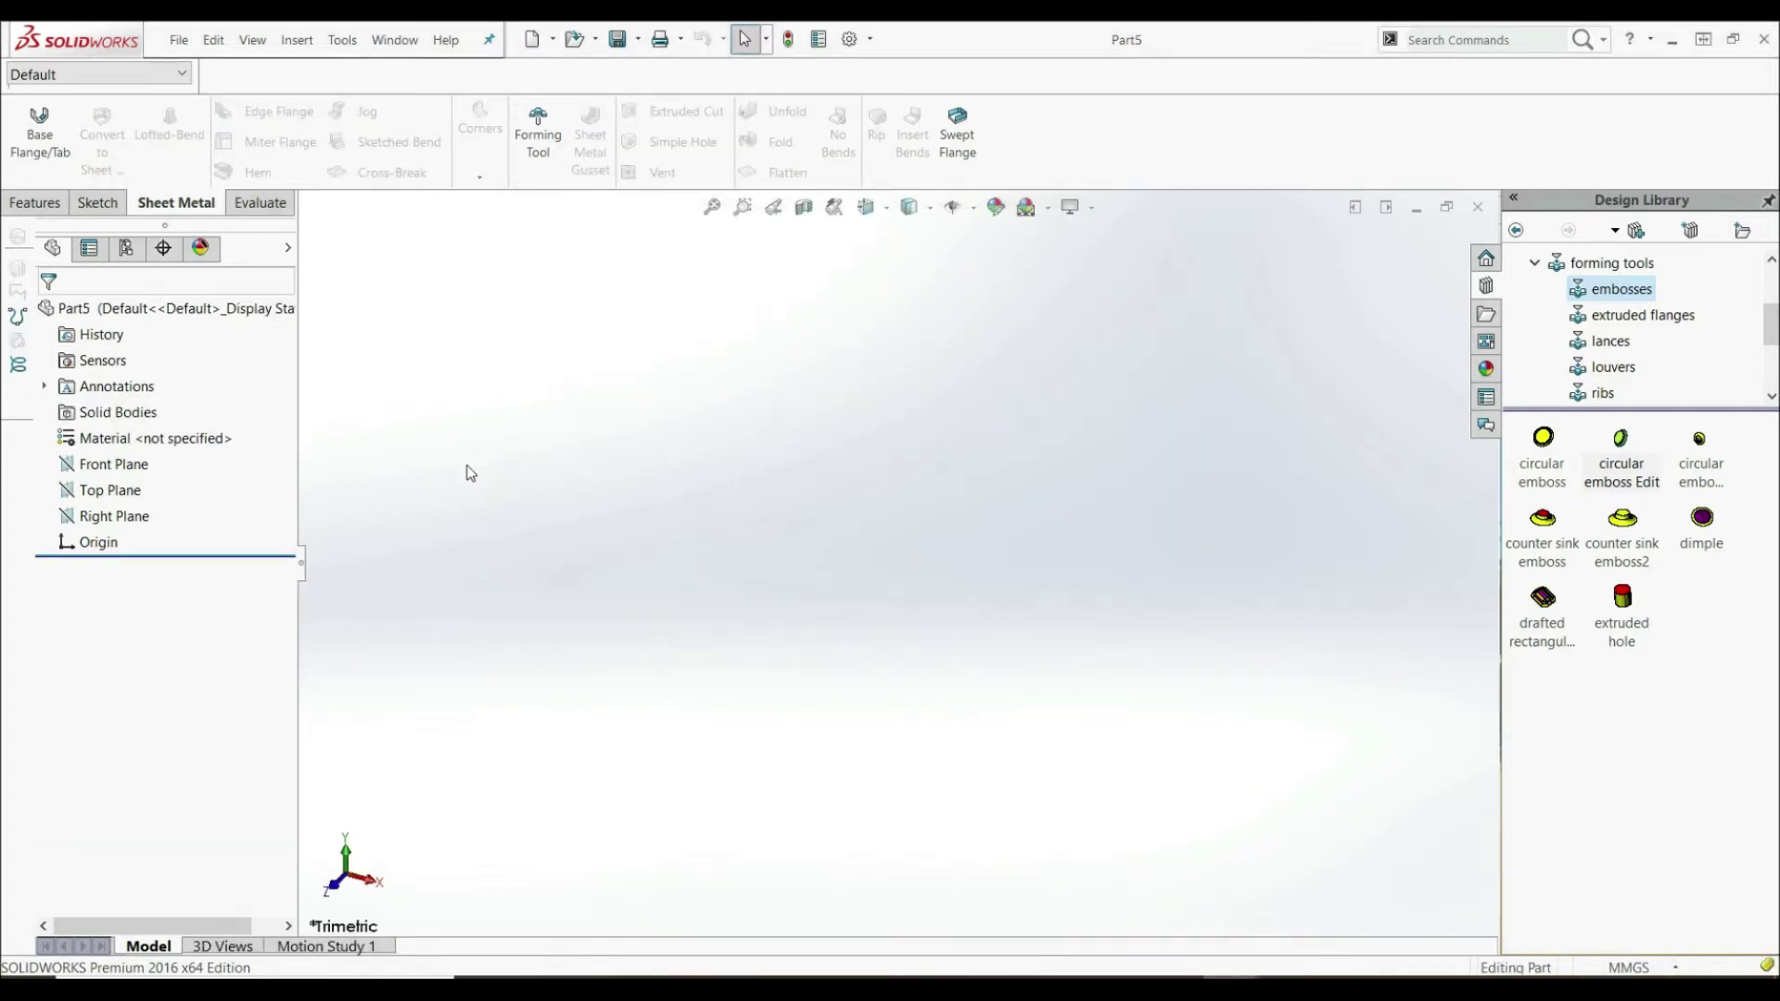
# - Start a sketch on the Front Plane and draw a circle about 177 mm in diameter centred on the origin
pyautogui.click(111, 464)
pyautogui.click(125, 443)
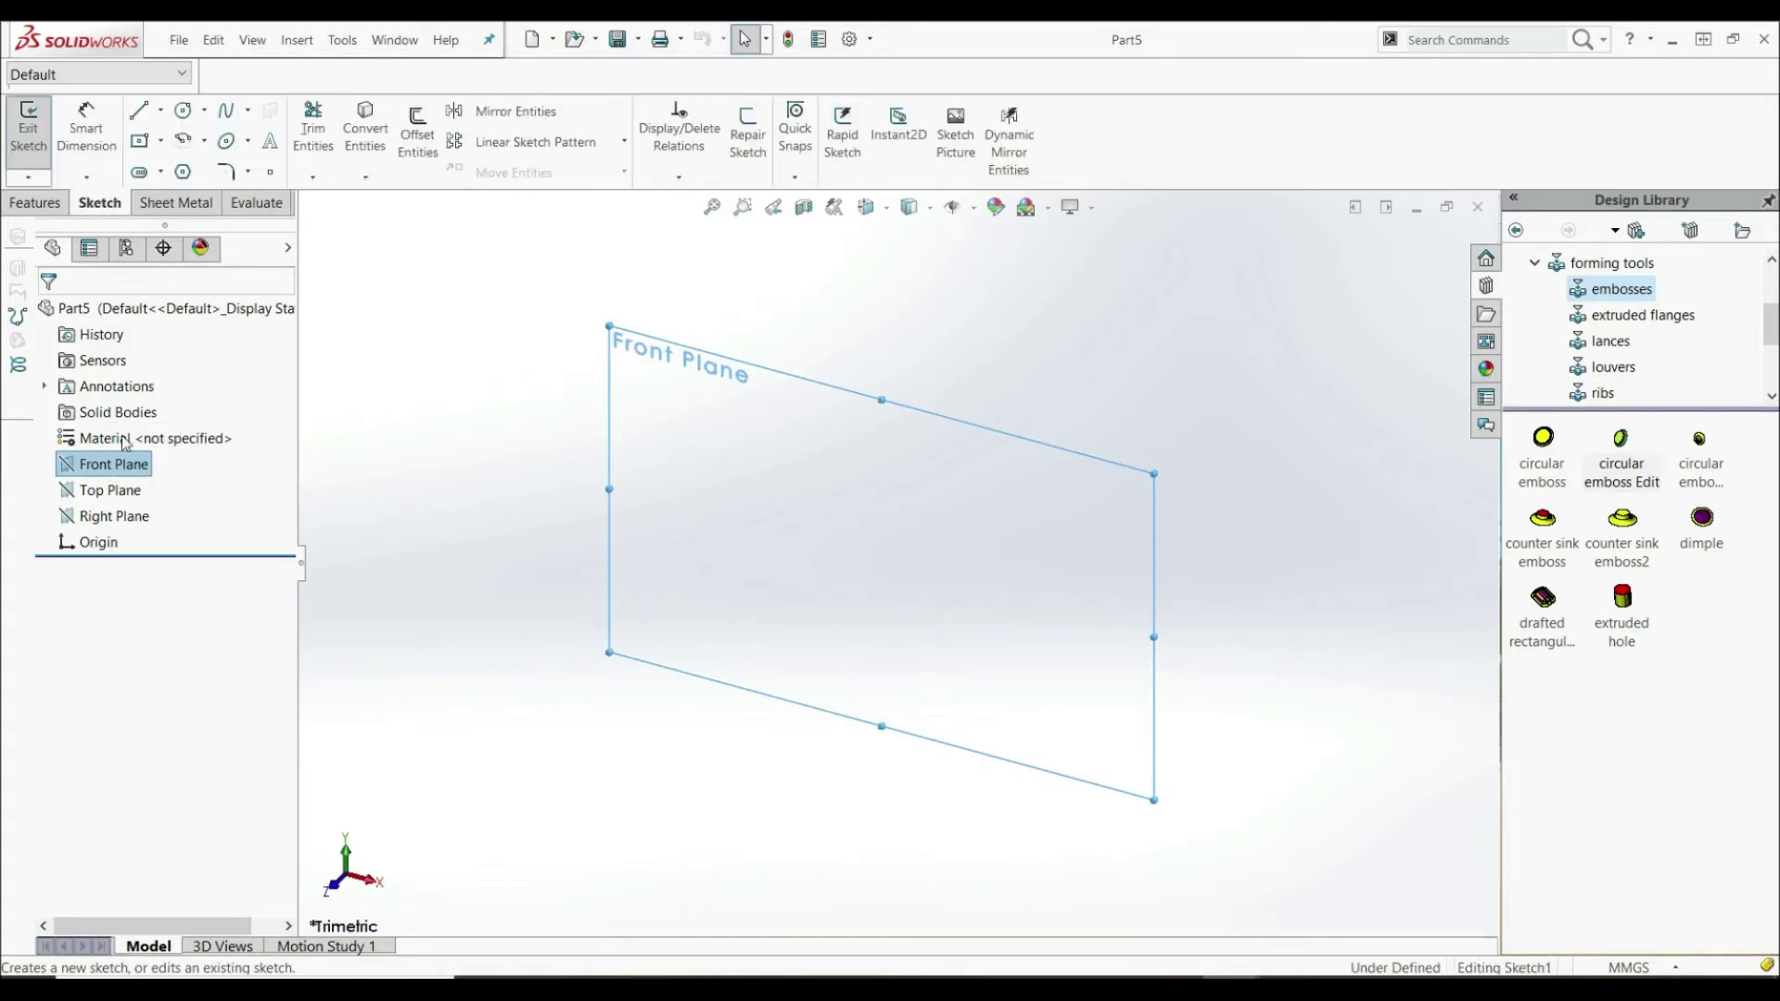
pyautogui.click(183, 110)
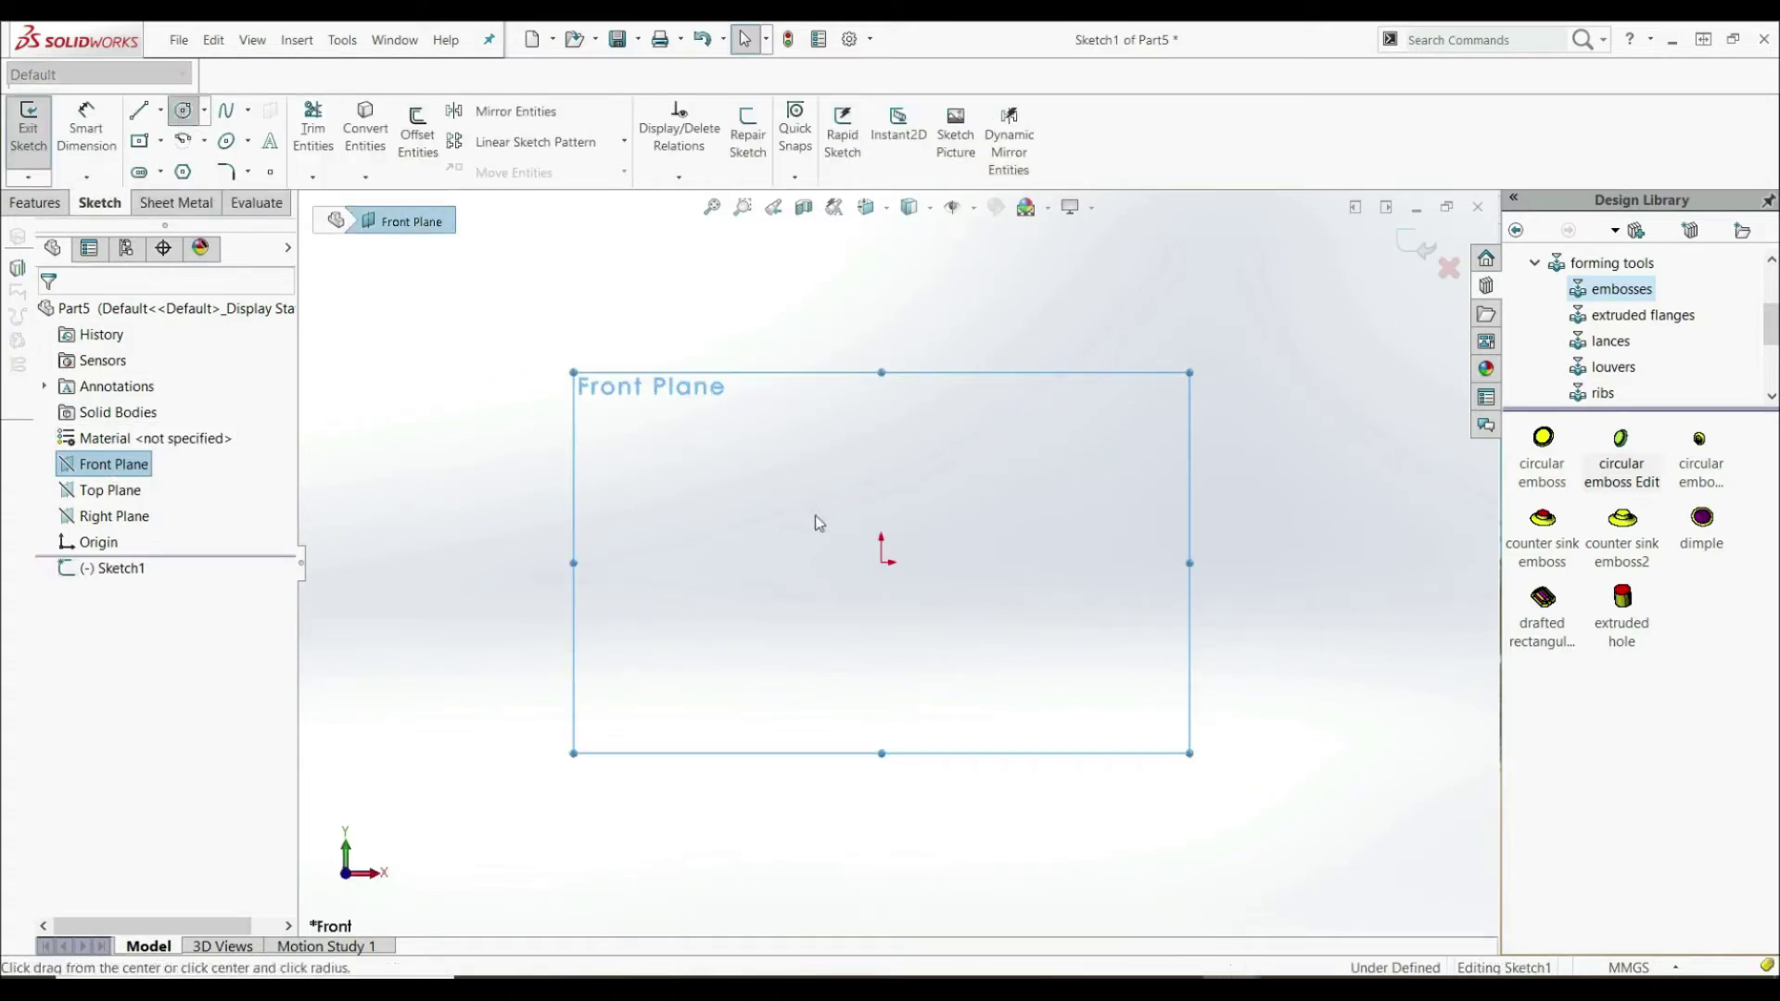
pyautogui.click(881, 563)
pyautogui.click(692, 324)
# - Dimension the circle's diameter and set it to 150 mm
pyautogui.click(76, 144)
pyautogui.click(725, 319)
pyautogui.click(475, 384)
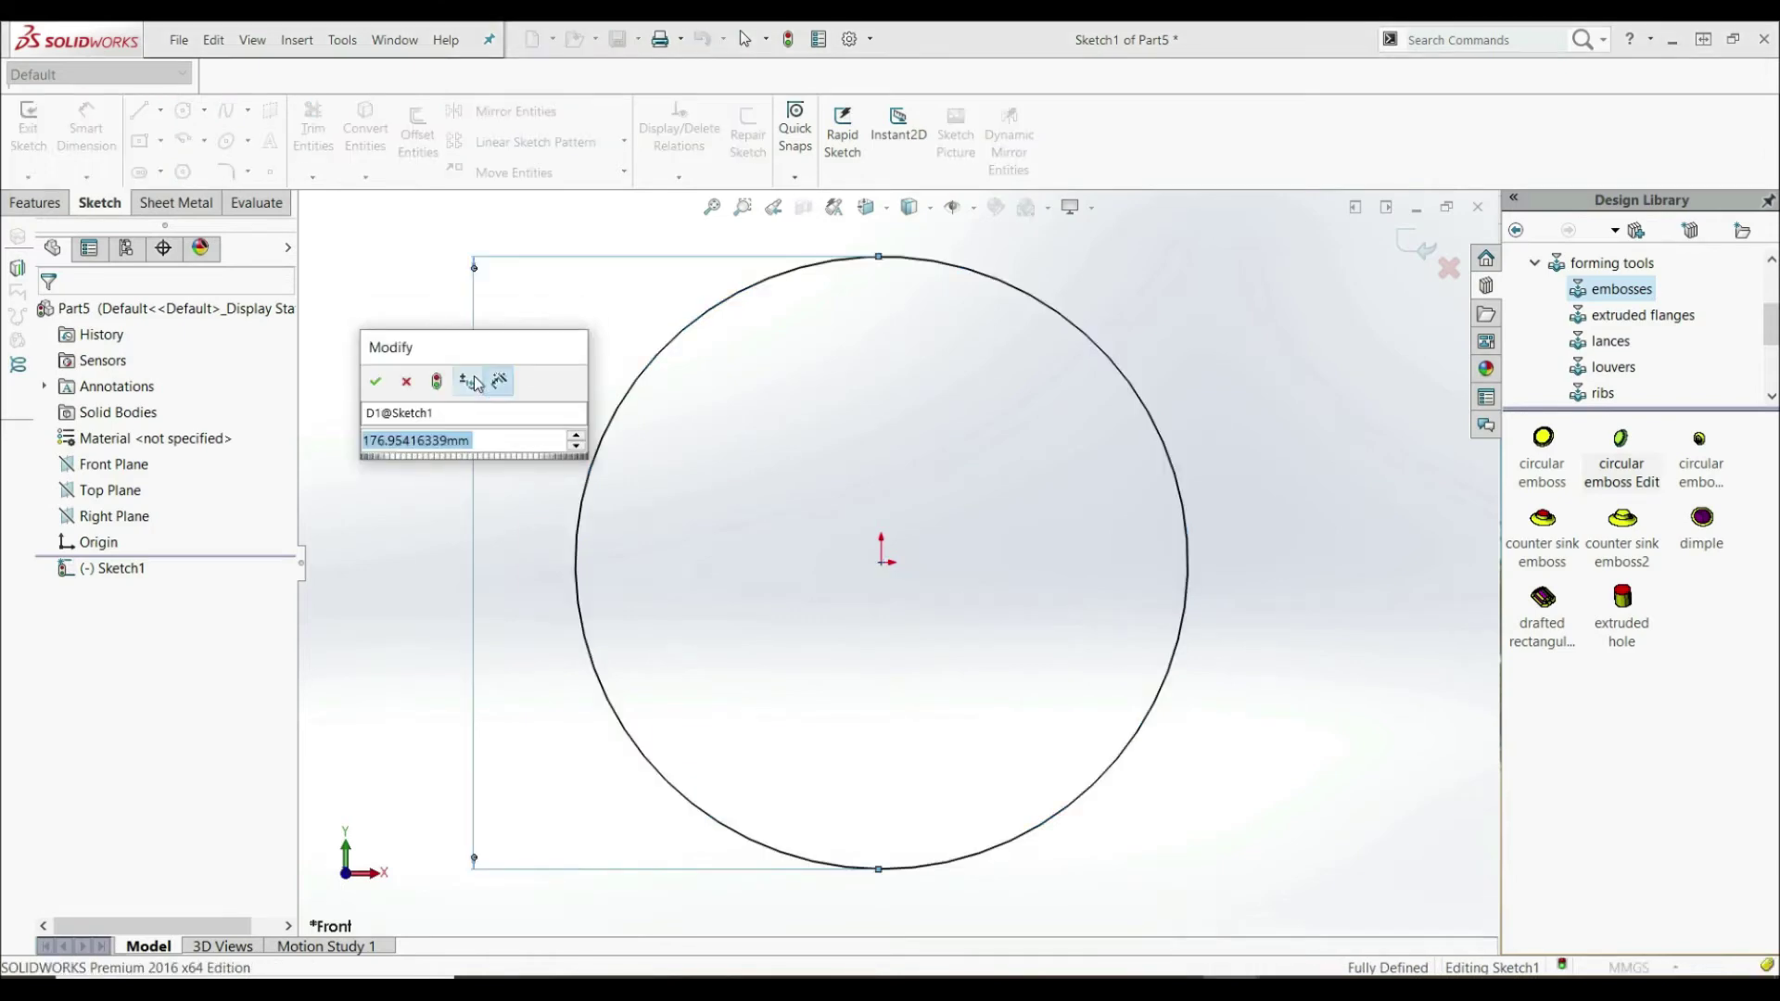
pyautogui.write('150')
pyautogui.press('Return')
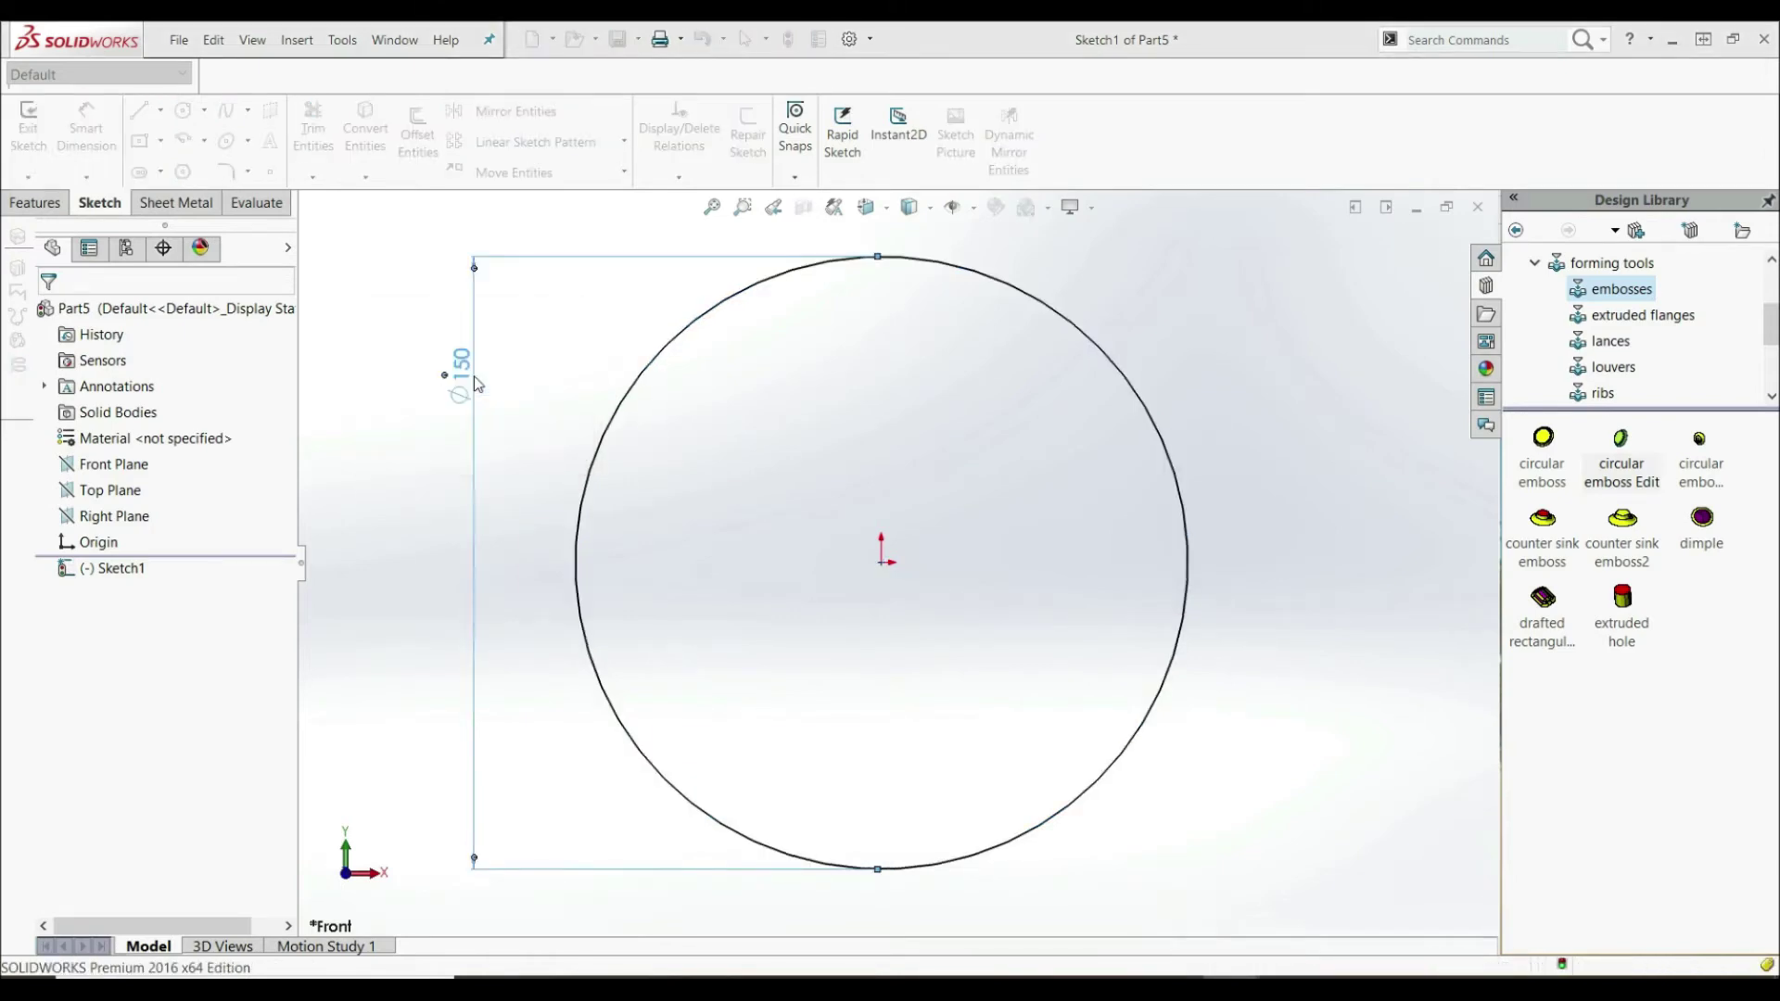
# - Extrude the 150 mm circle into a solid disc 10 mm thick
pyautogui.click(34, 203)
pyautogui.click(38, 130)
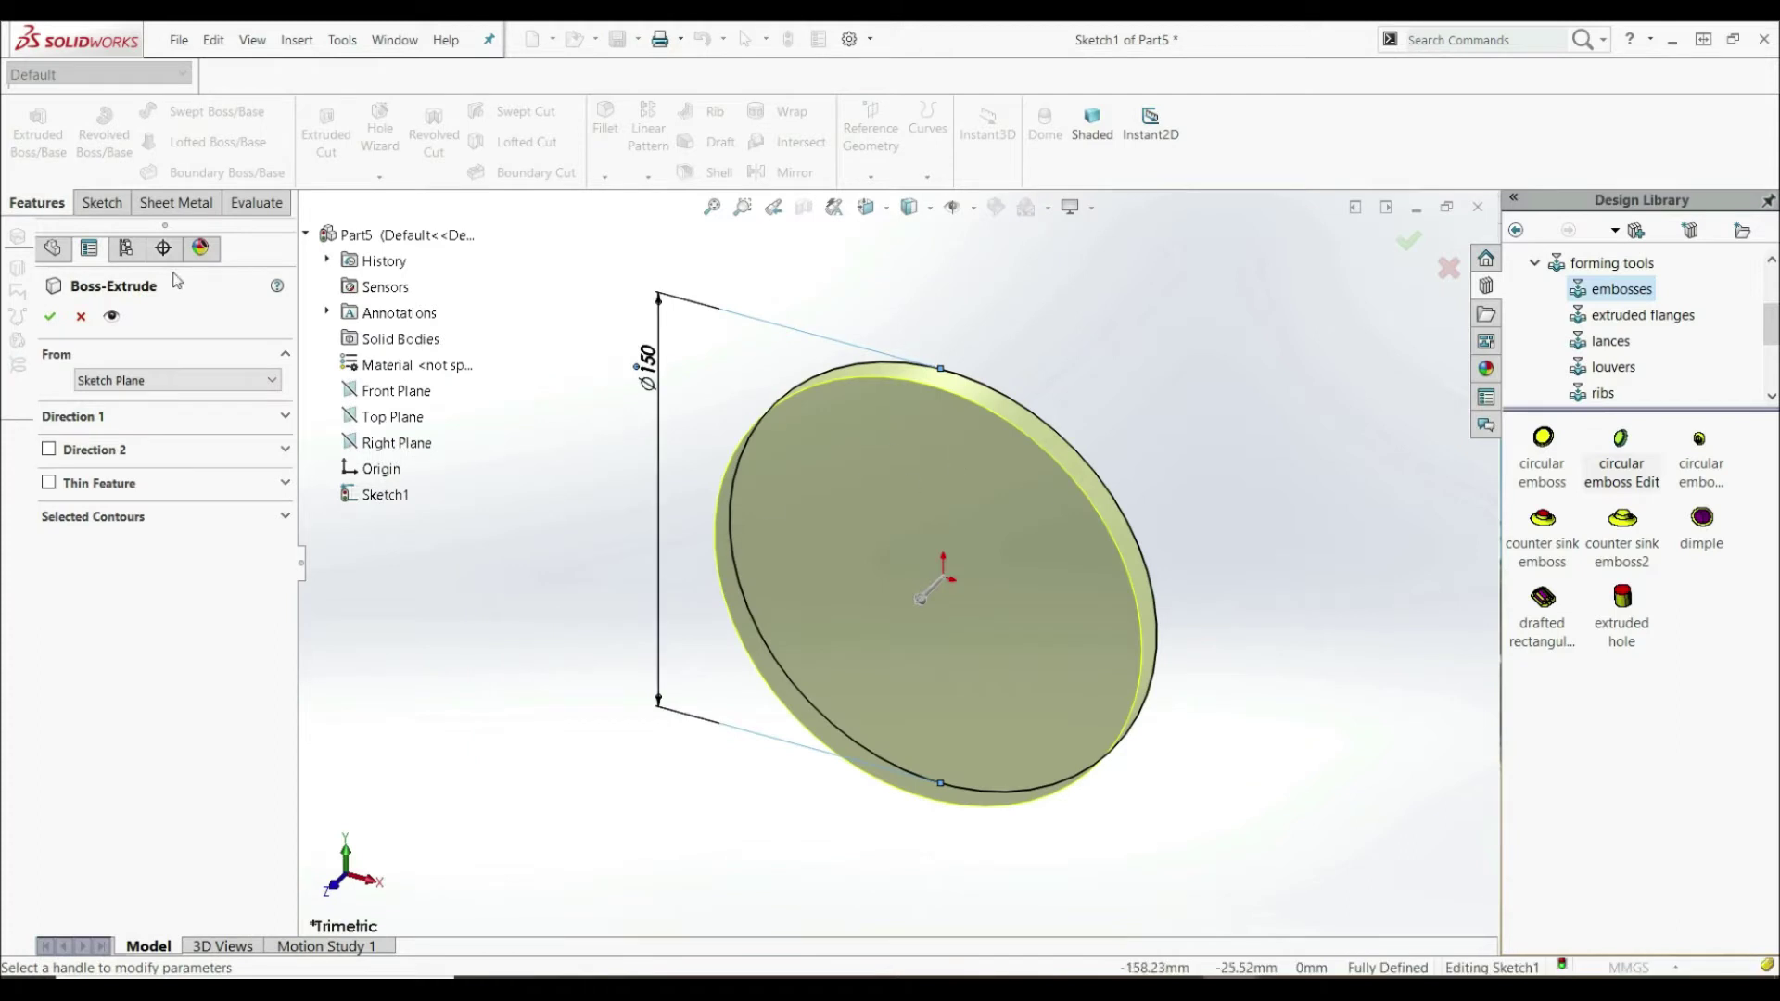
pyautogui.click(51, 317)
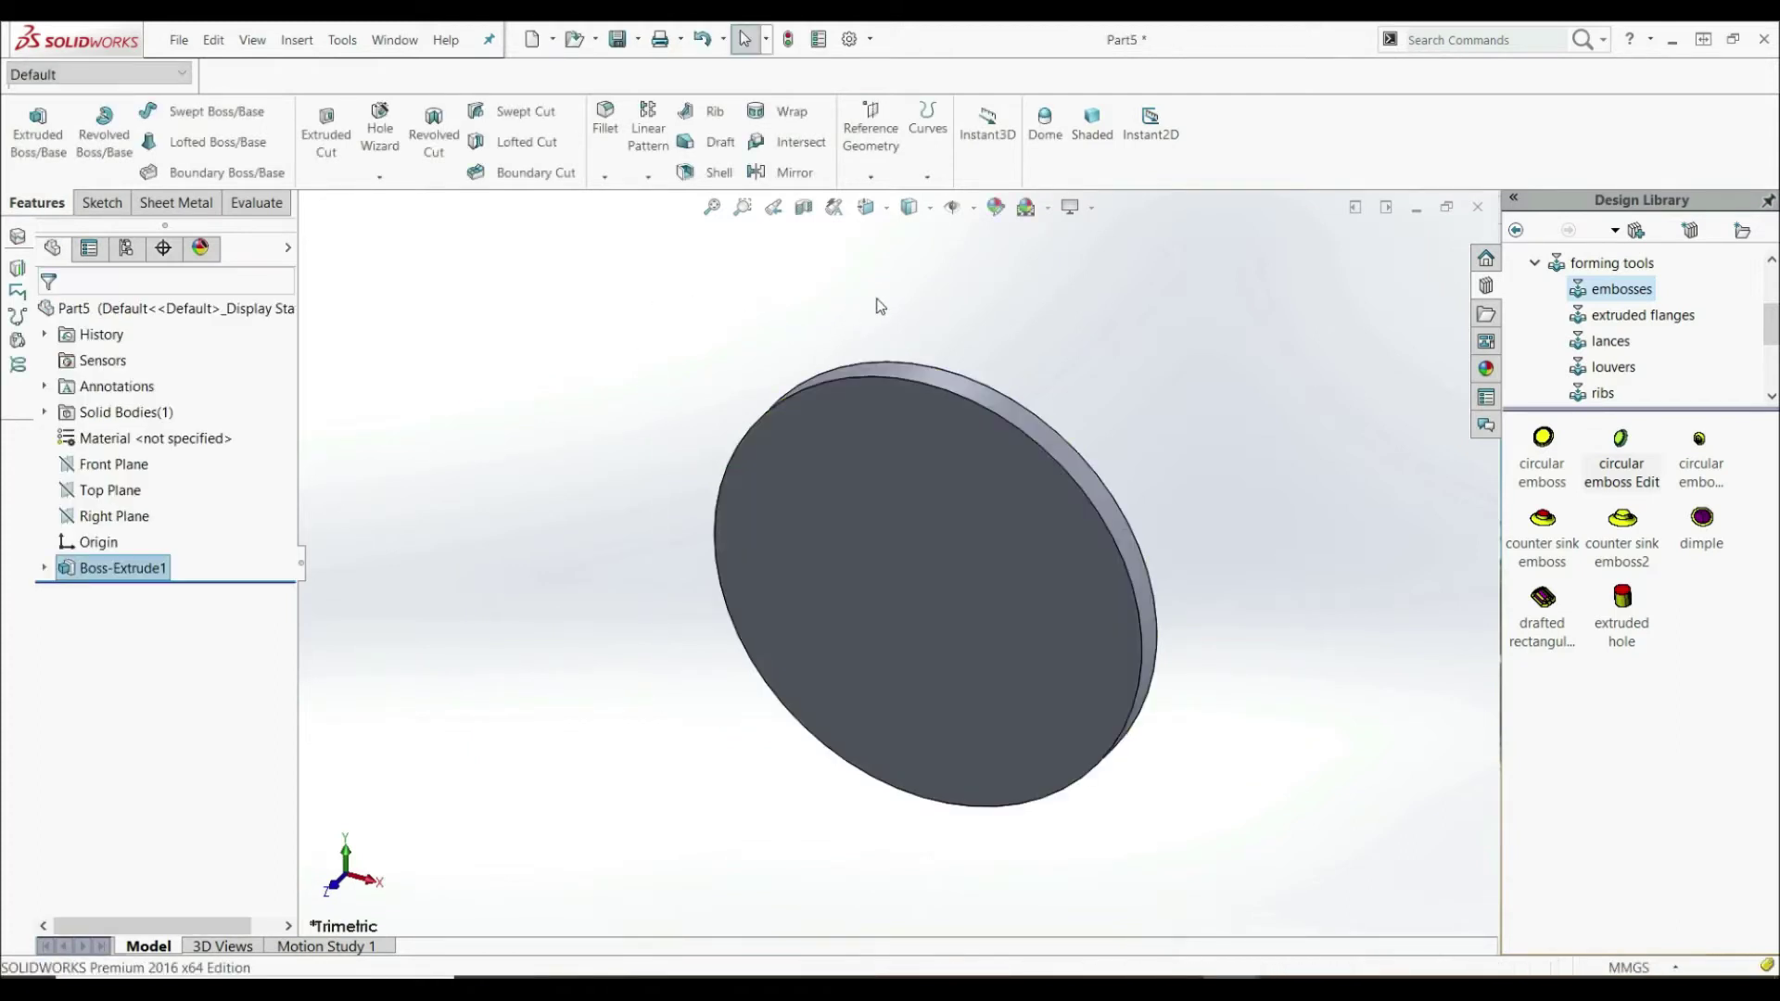
# - Start a sketch on the disc's front face and draw a circle about 78 mm in diameter centred on the origin
pyautogui.click(900, 601)
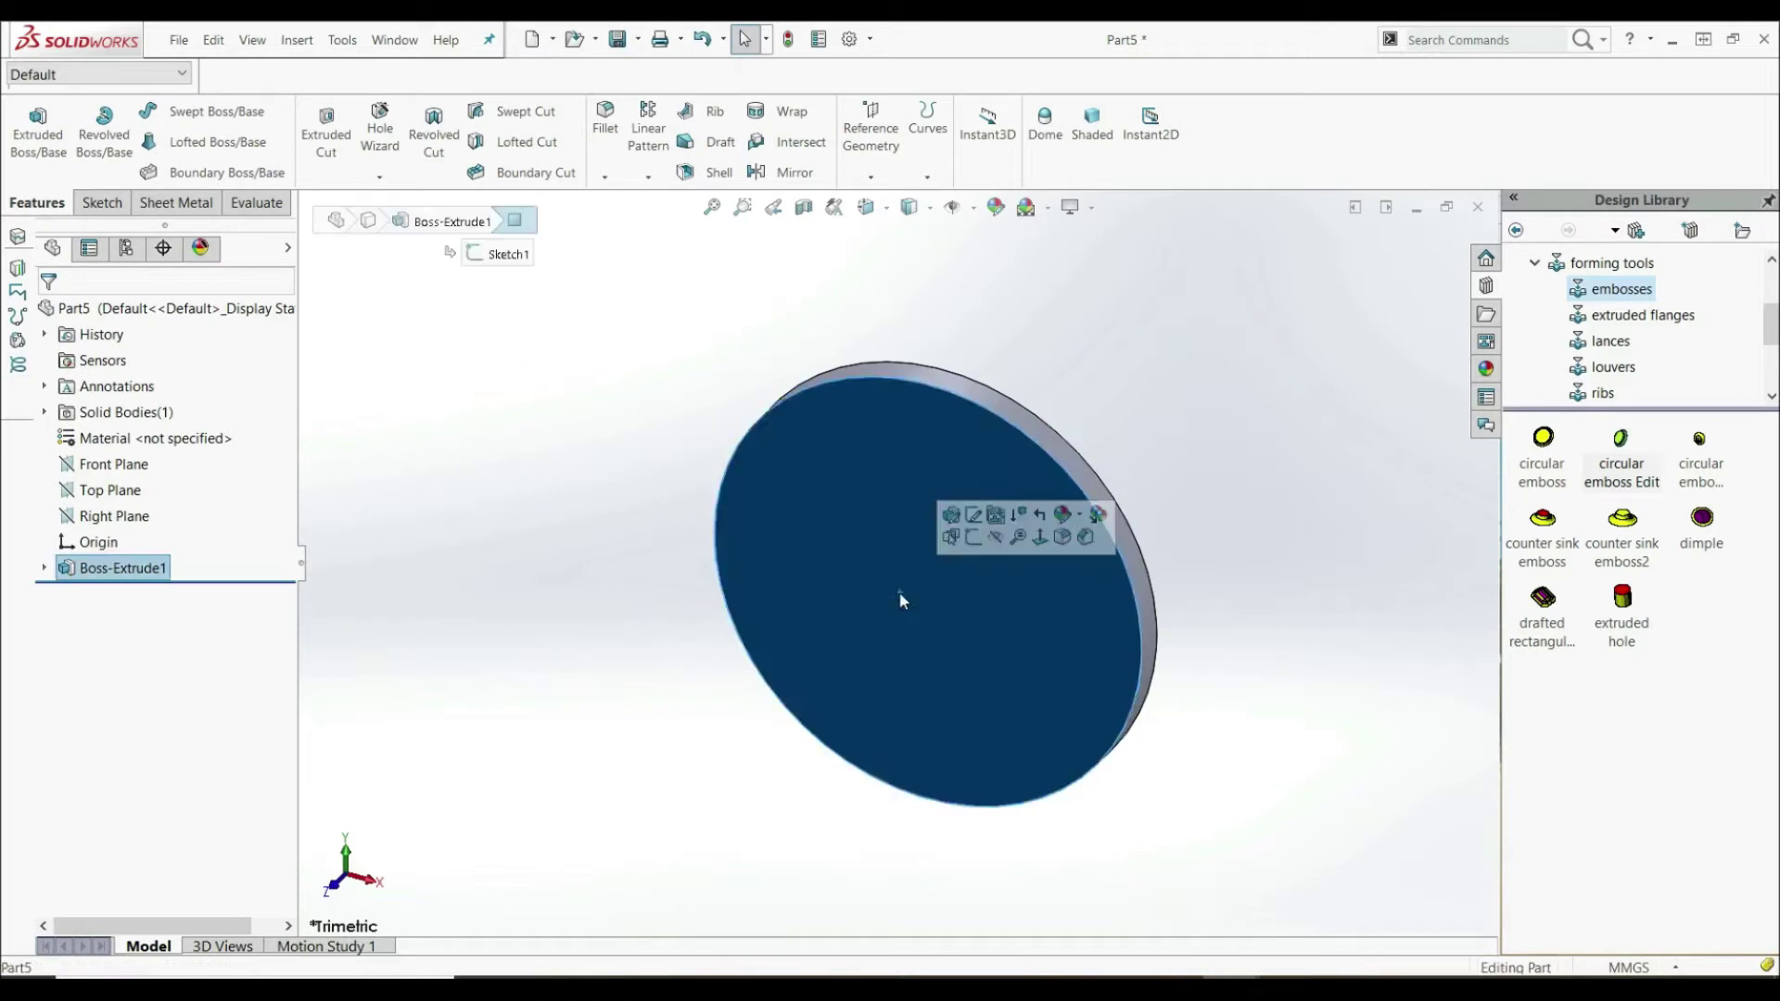
pyautogui.click(973, 540)
pyautogui.click(867, 207)
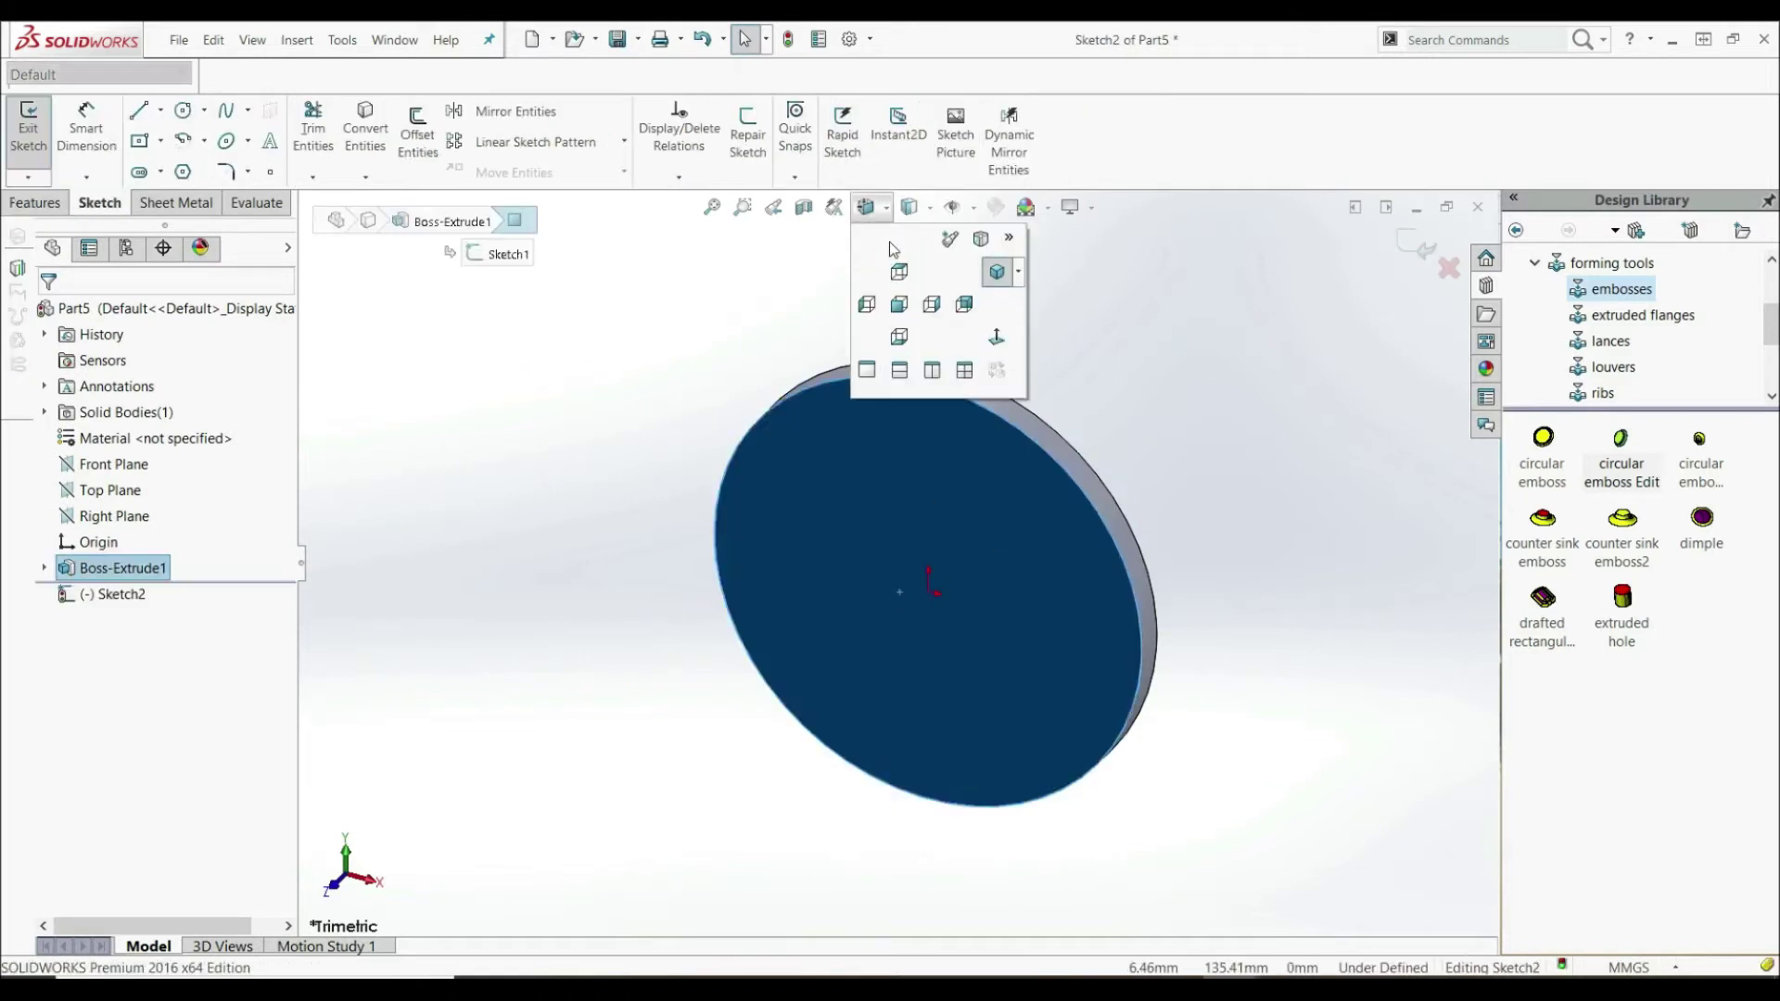
pyautogui.click(995, 339)
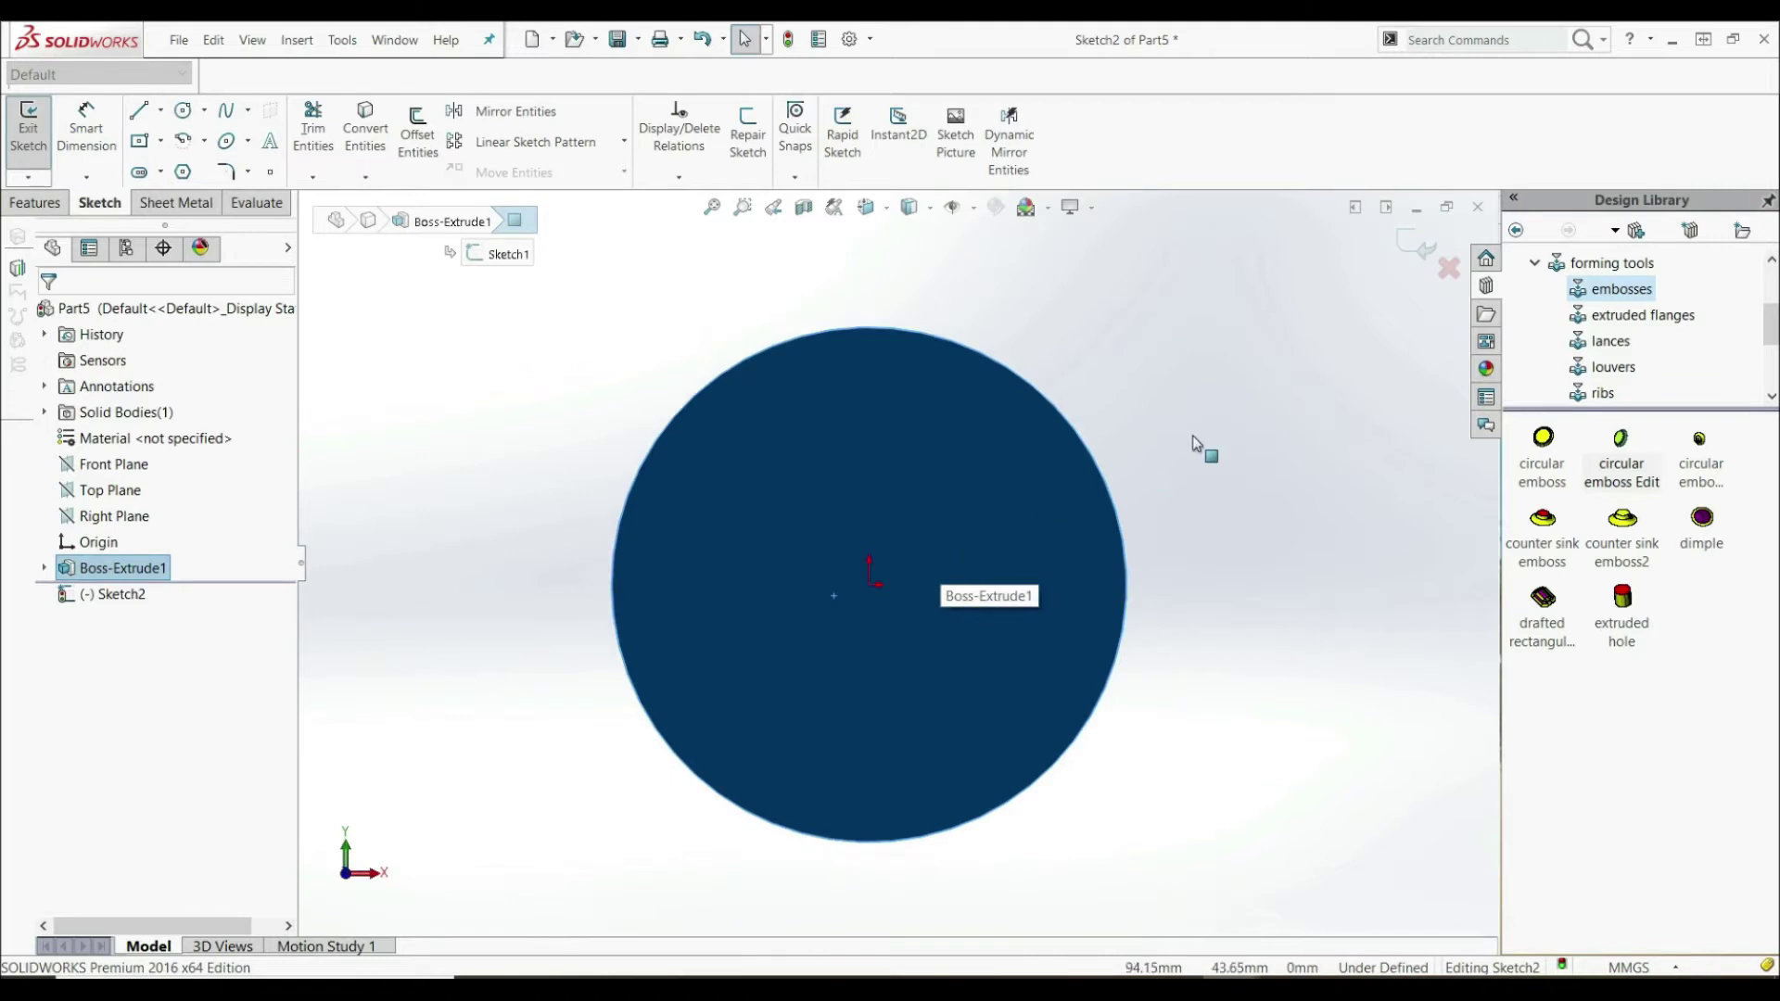
pyautogui.click(184, 110)
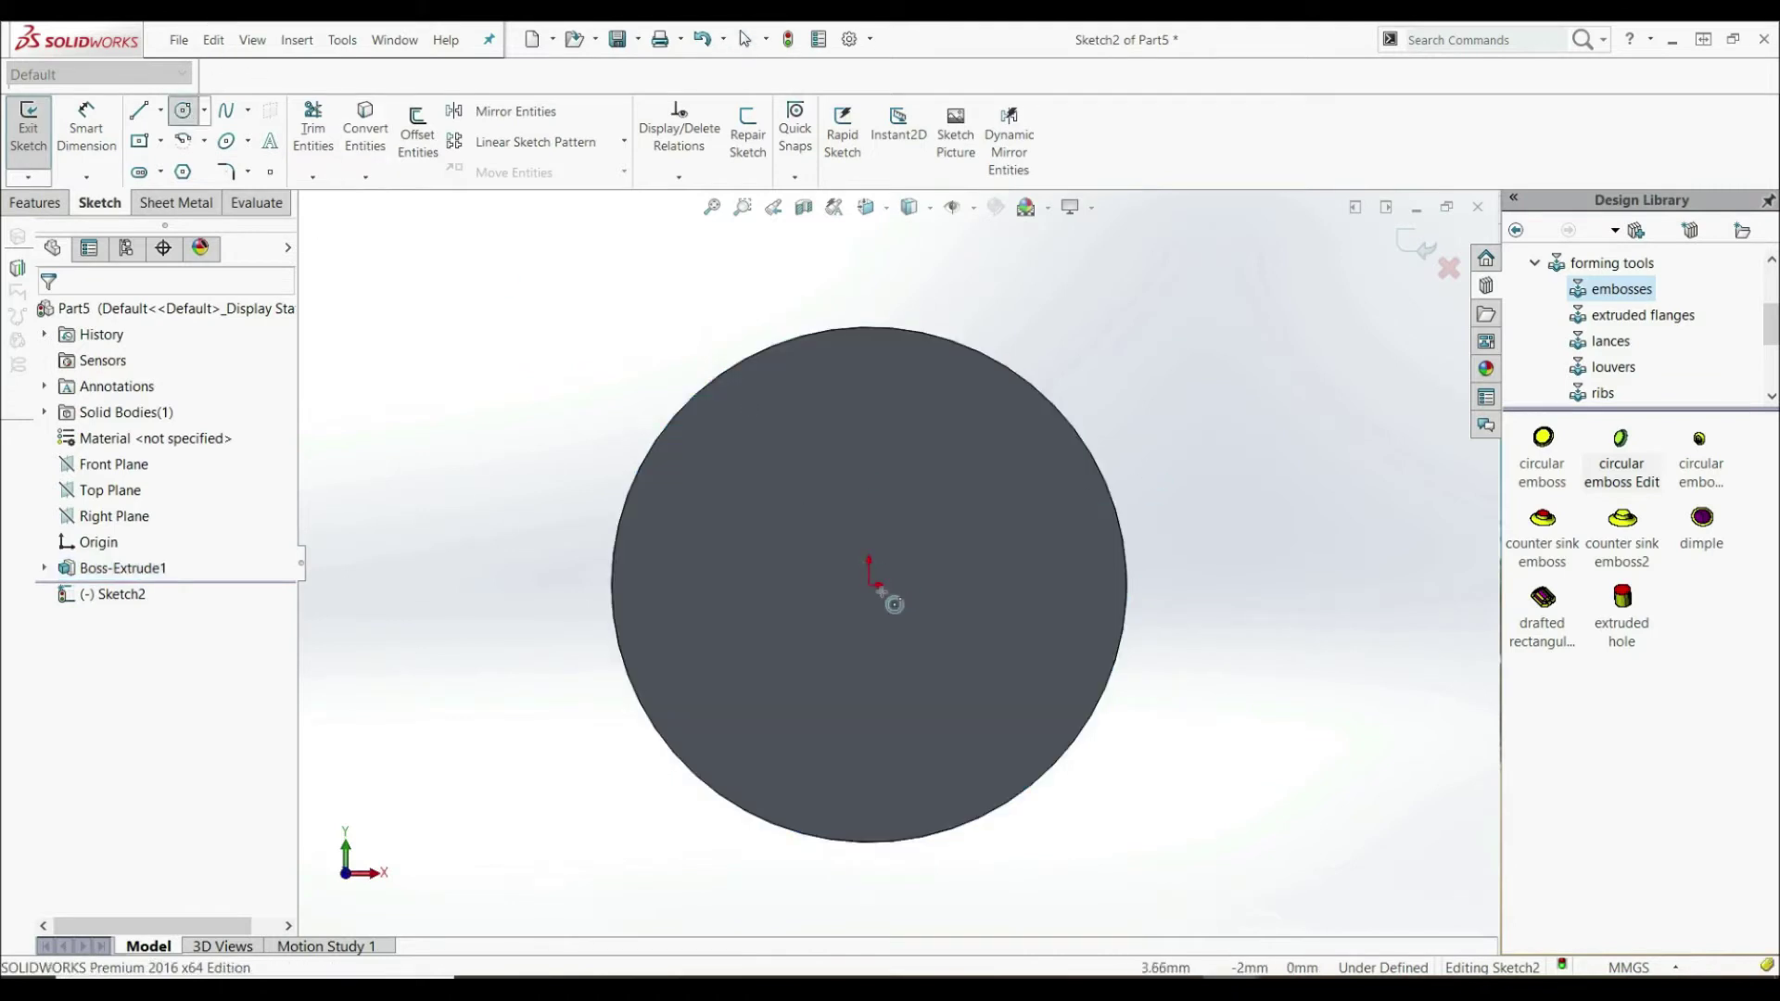
pyautogui.click(869, 584)
pyautogui.click(809, 465)
# - Dimension the inner circle's diameter and set it to 40 mm
pyautogui.click(86, 129)
pyautogui.click(737, 556)
pyautogui.click(578, 567)
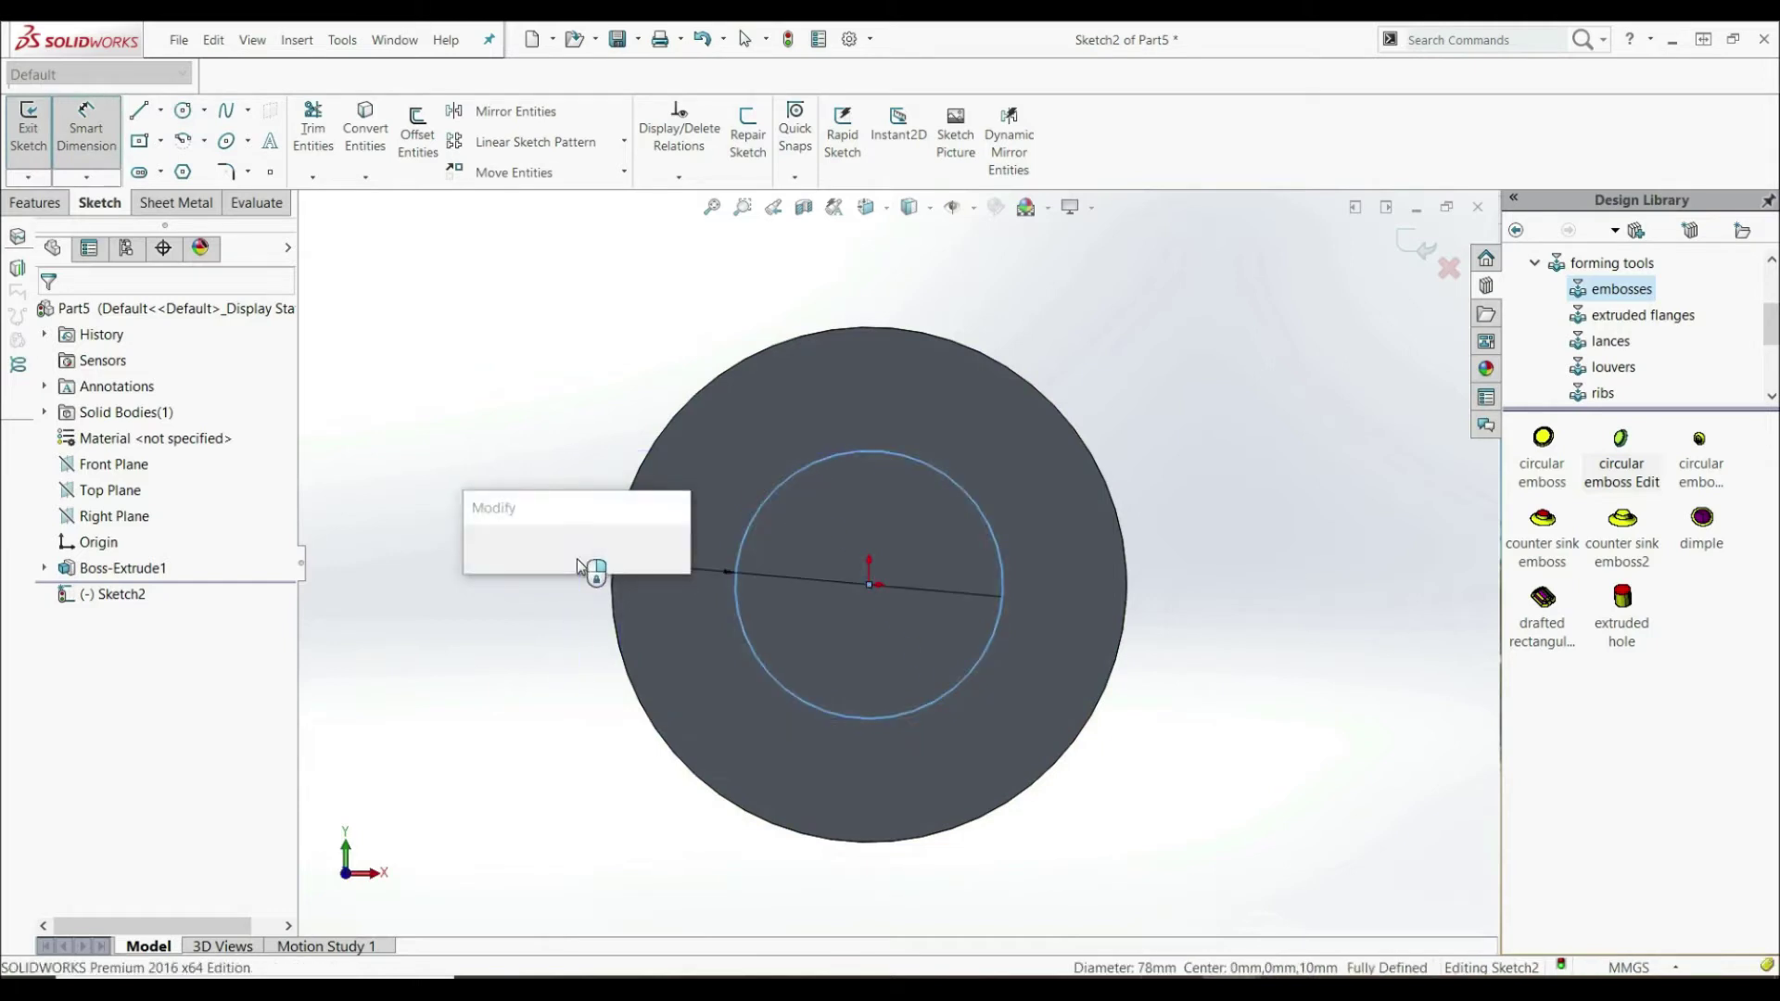
pyautogui.write('40')
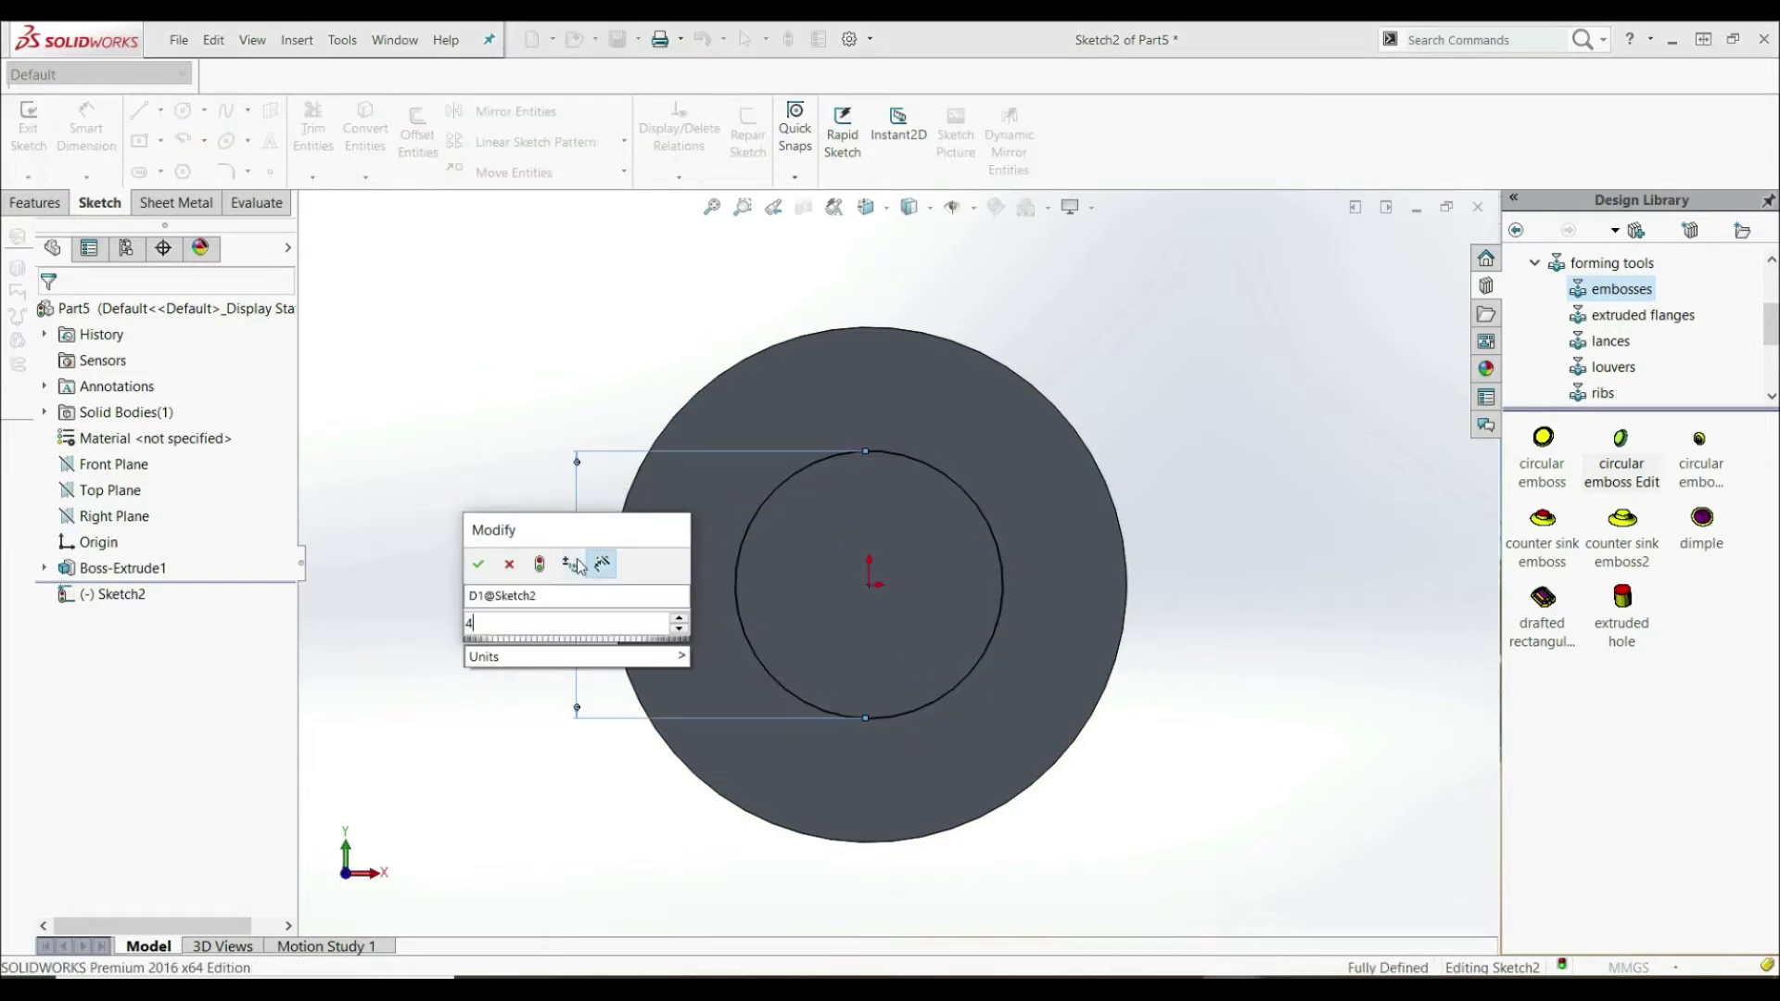
pyautogui.press('Escape')
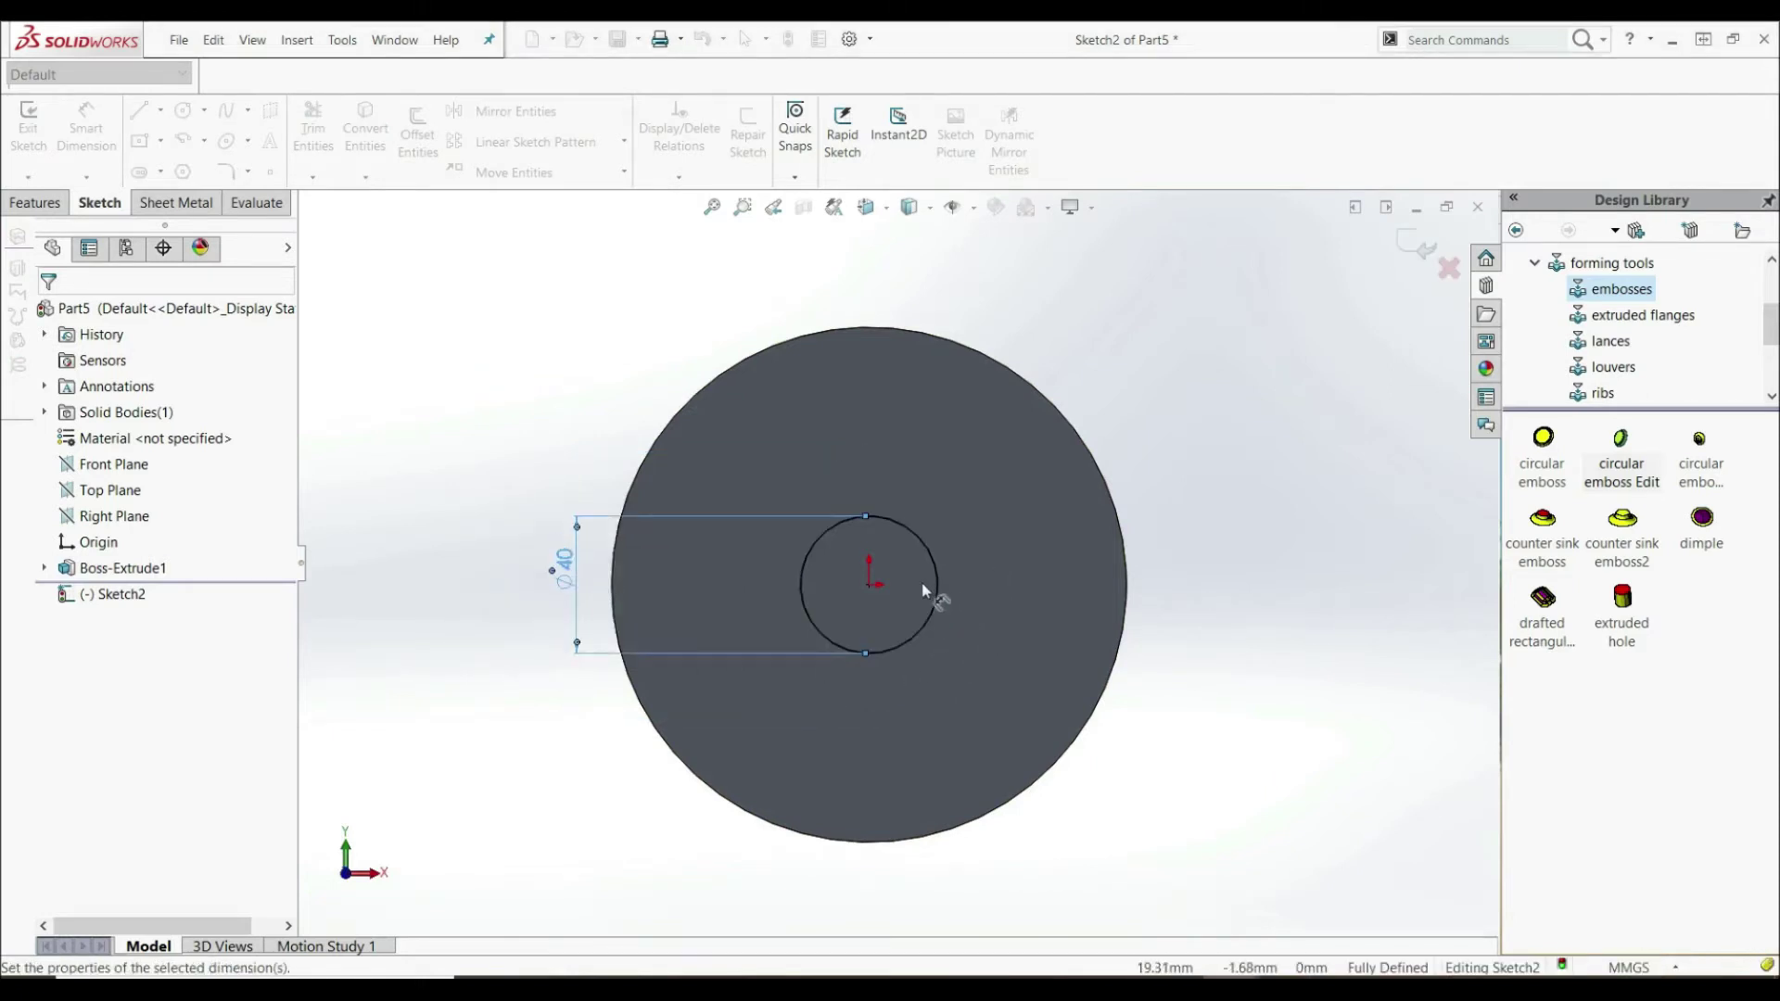
# - Extrude the 40 mm circle 30 mm outward from the disc's face, merged with the disc
pyautogui.scroll(-3, 918, 591)
pyautogui.scroll(5, 890, 593)
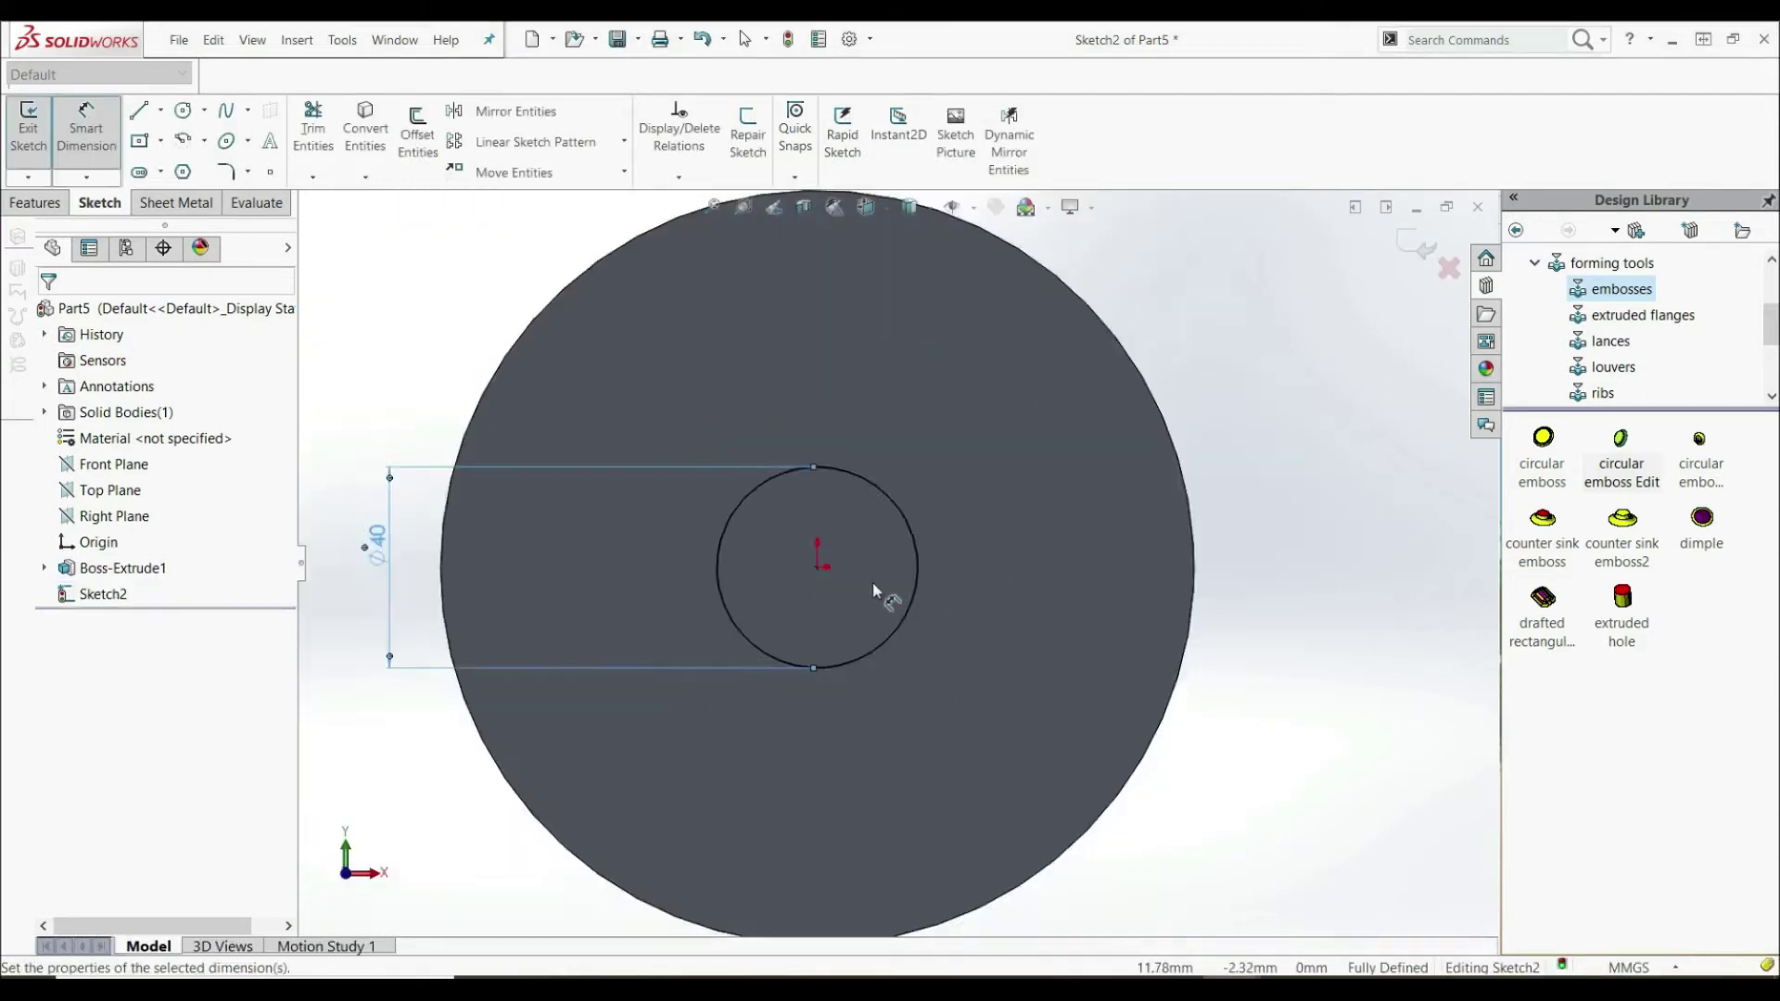
pyautogui.click(51, 203)
pyautogui.click(37, 146)
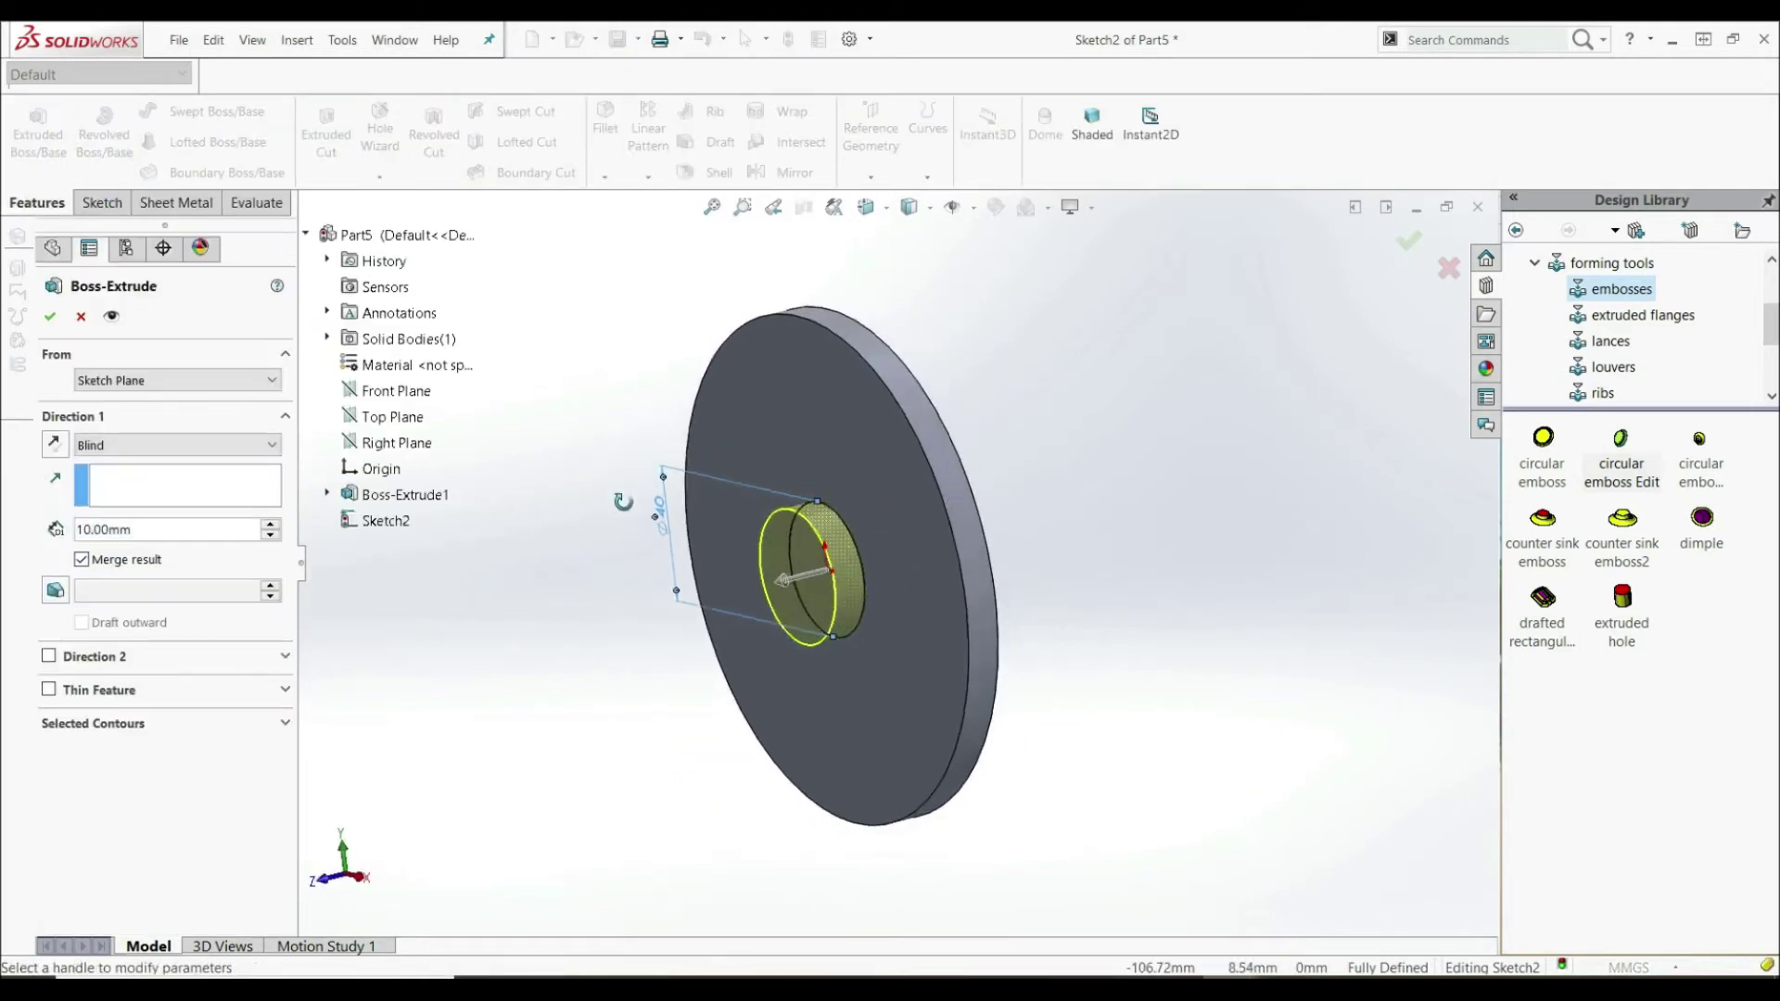
pyautogui.click(271, 524)
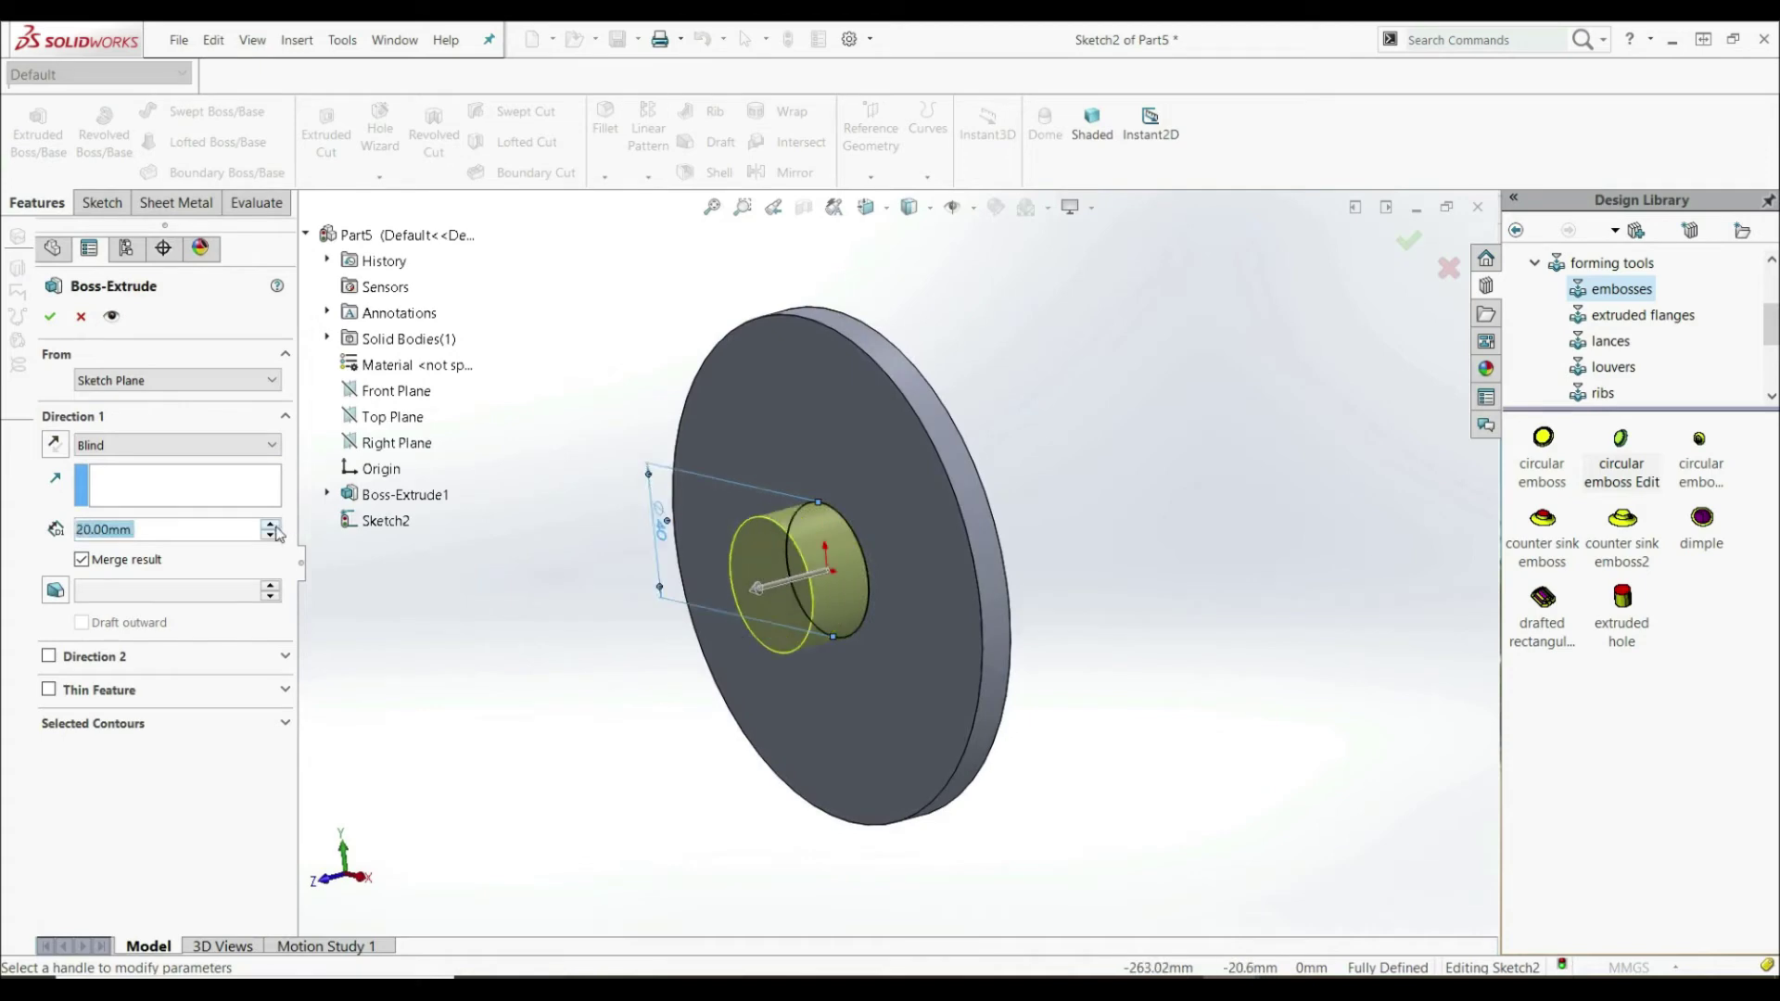
pyautogui.click(270, 525)
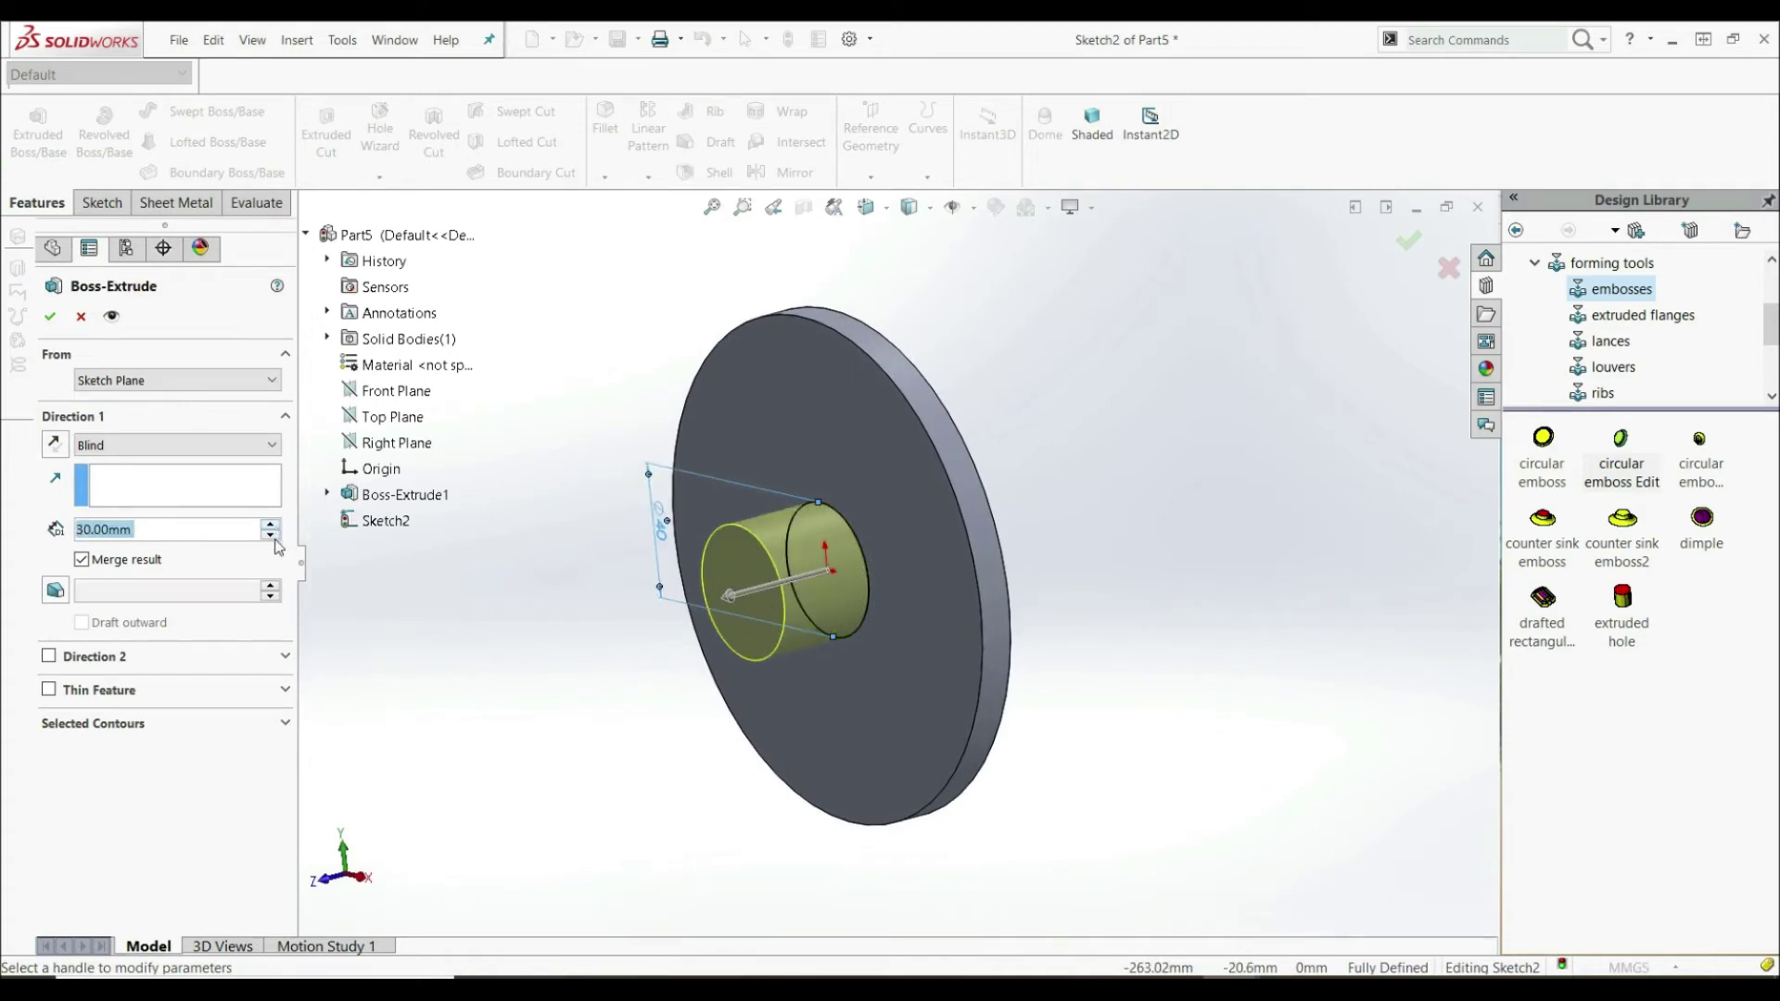
pyautogui.click(51, 318)
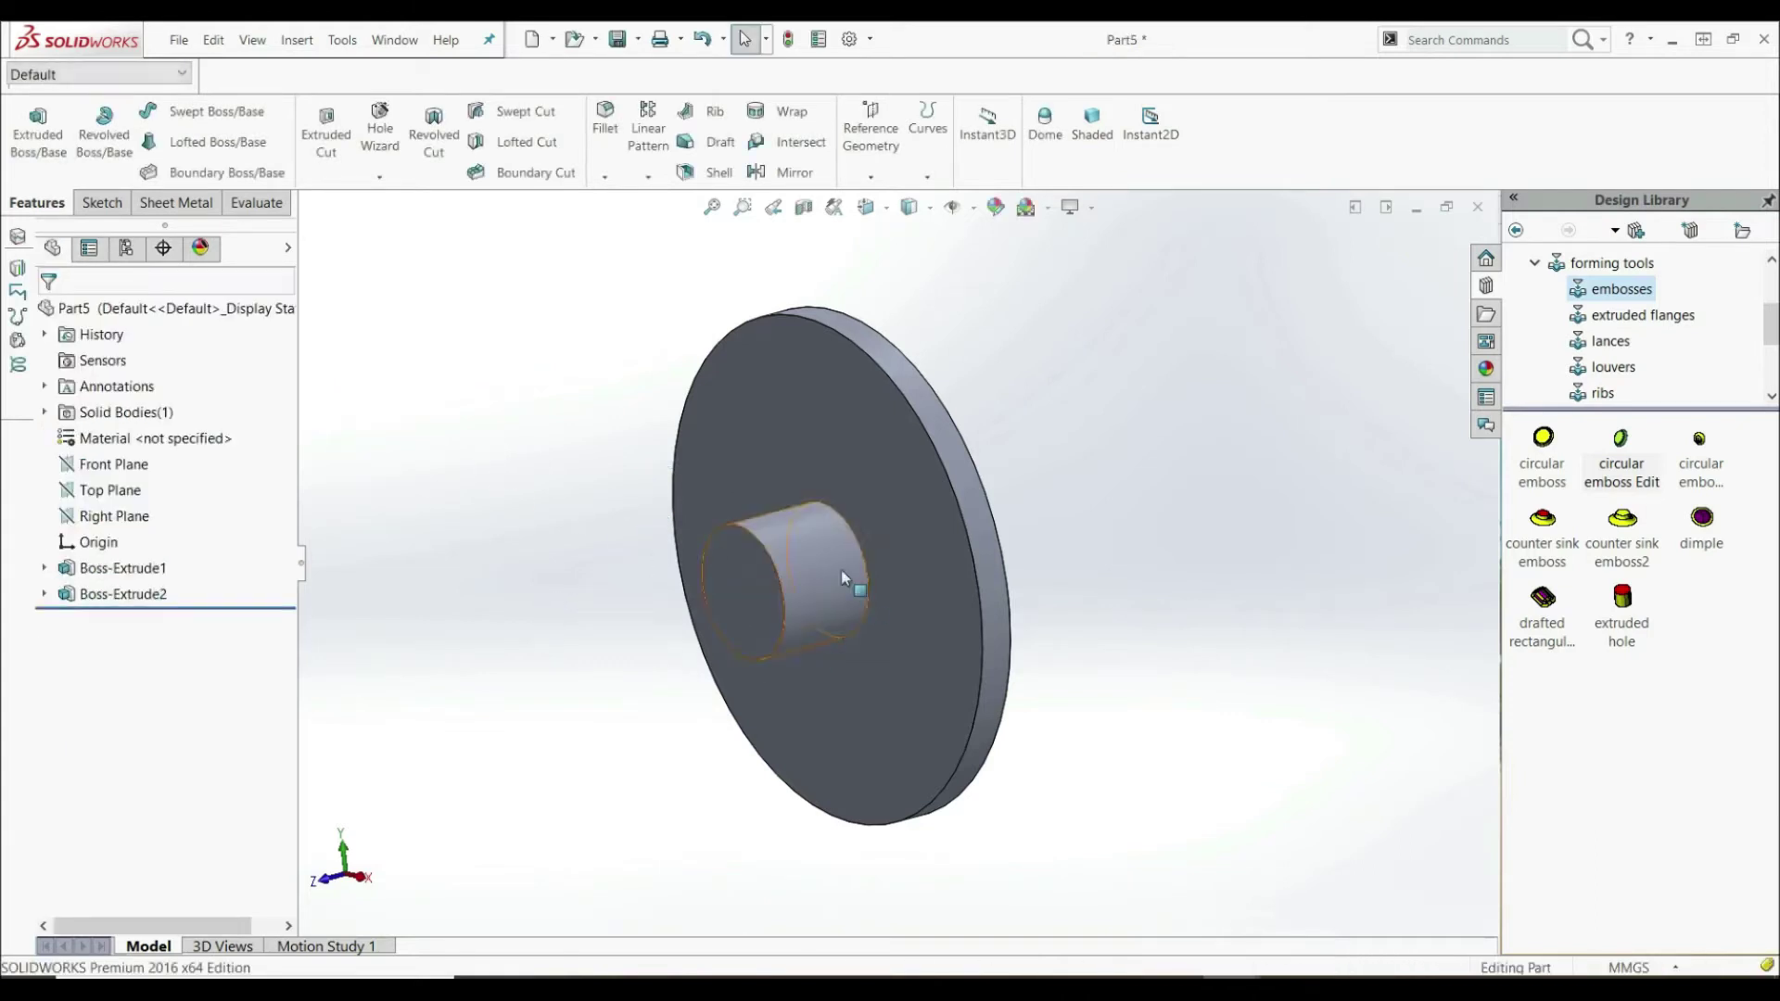
# - Fillet the edge where the cylindrical boss meets the disc with a 20 mm radius
pyautogui.scroll(-3, 835, 570)
pyautogui.click(604, 121)
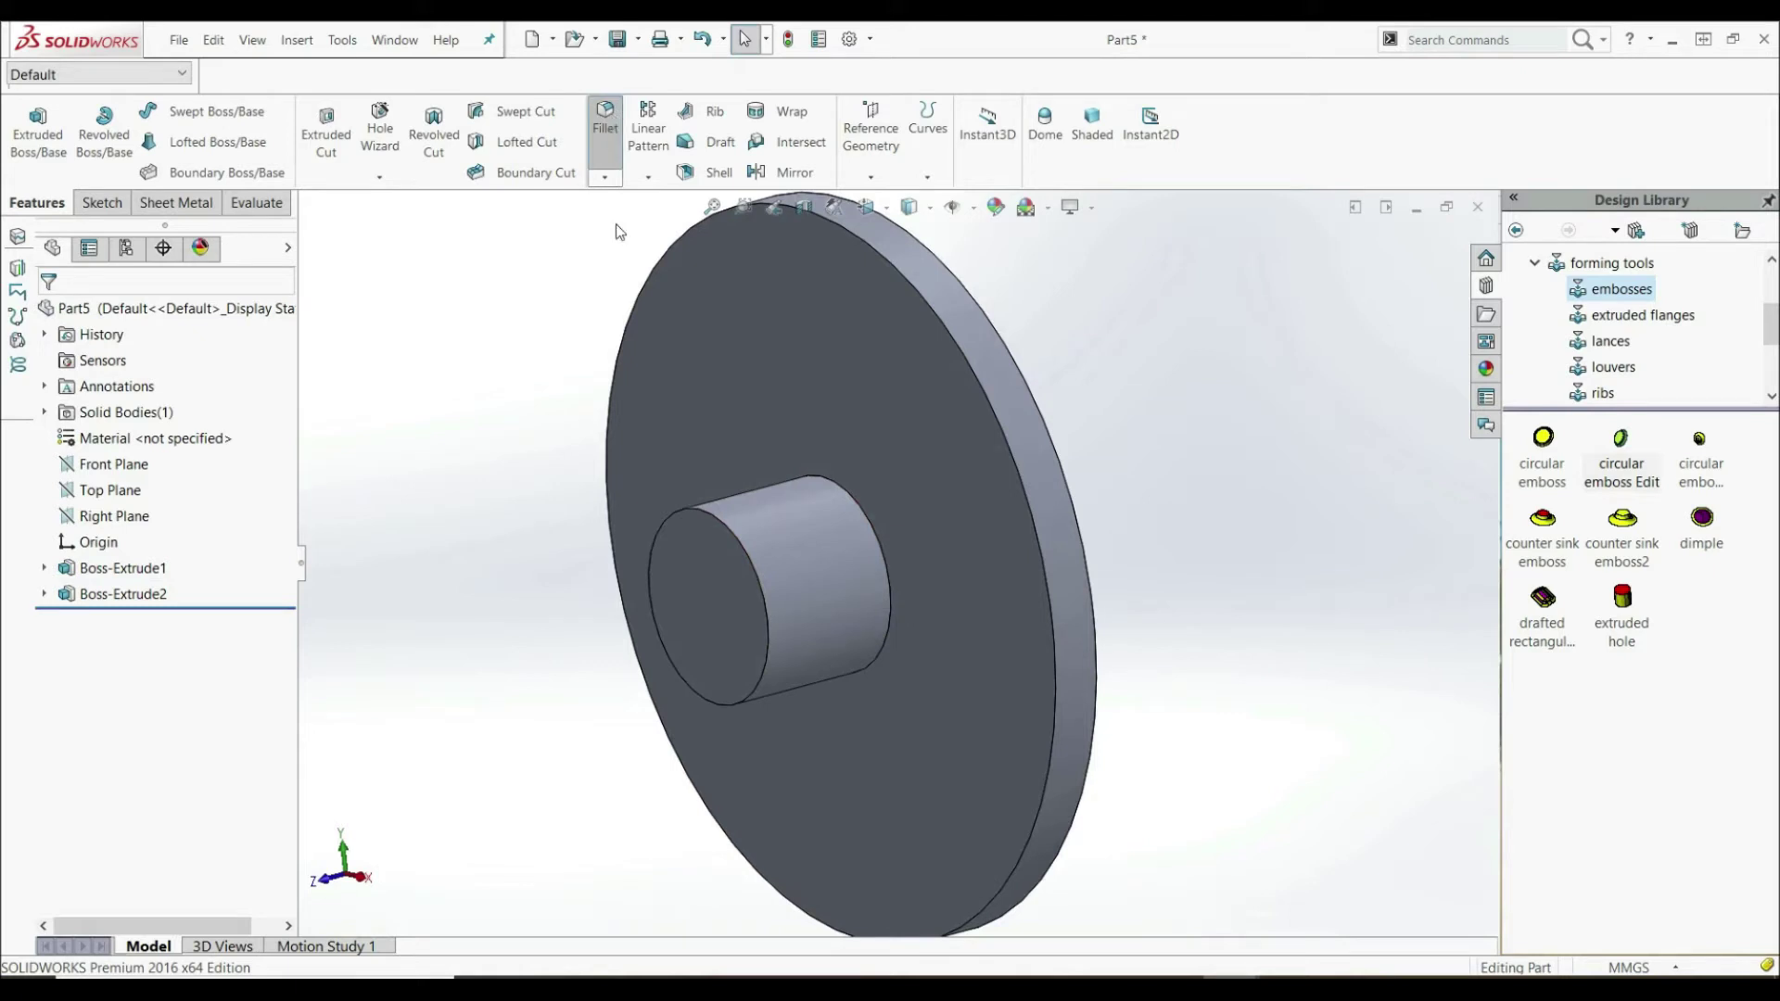
pyautogui.click(870, 525)
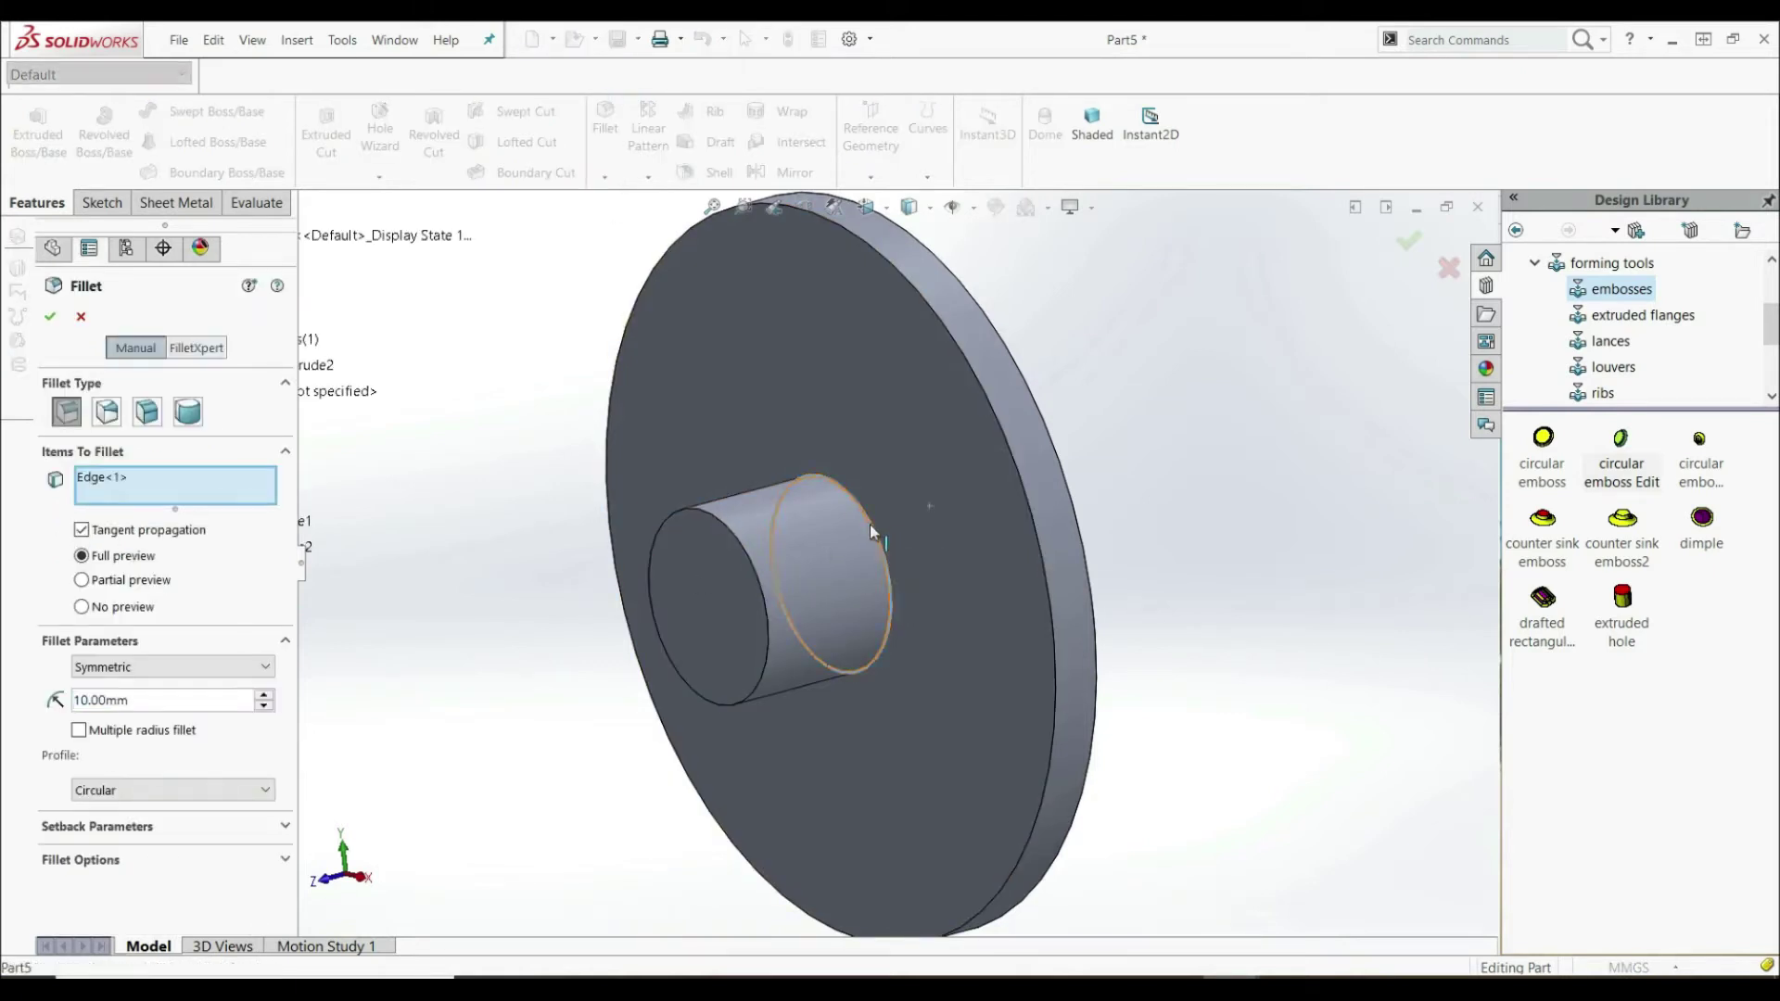
pyautogui.click(264, 696)
pyautogui.click(50, 316)
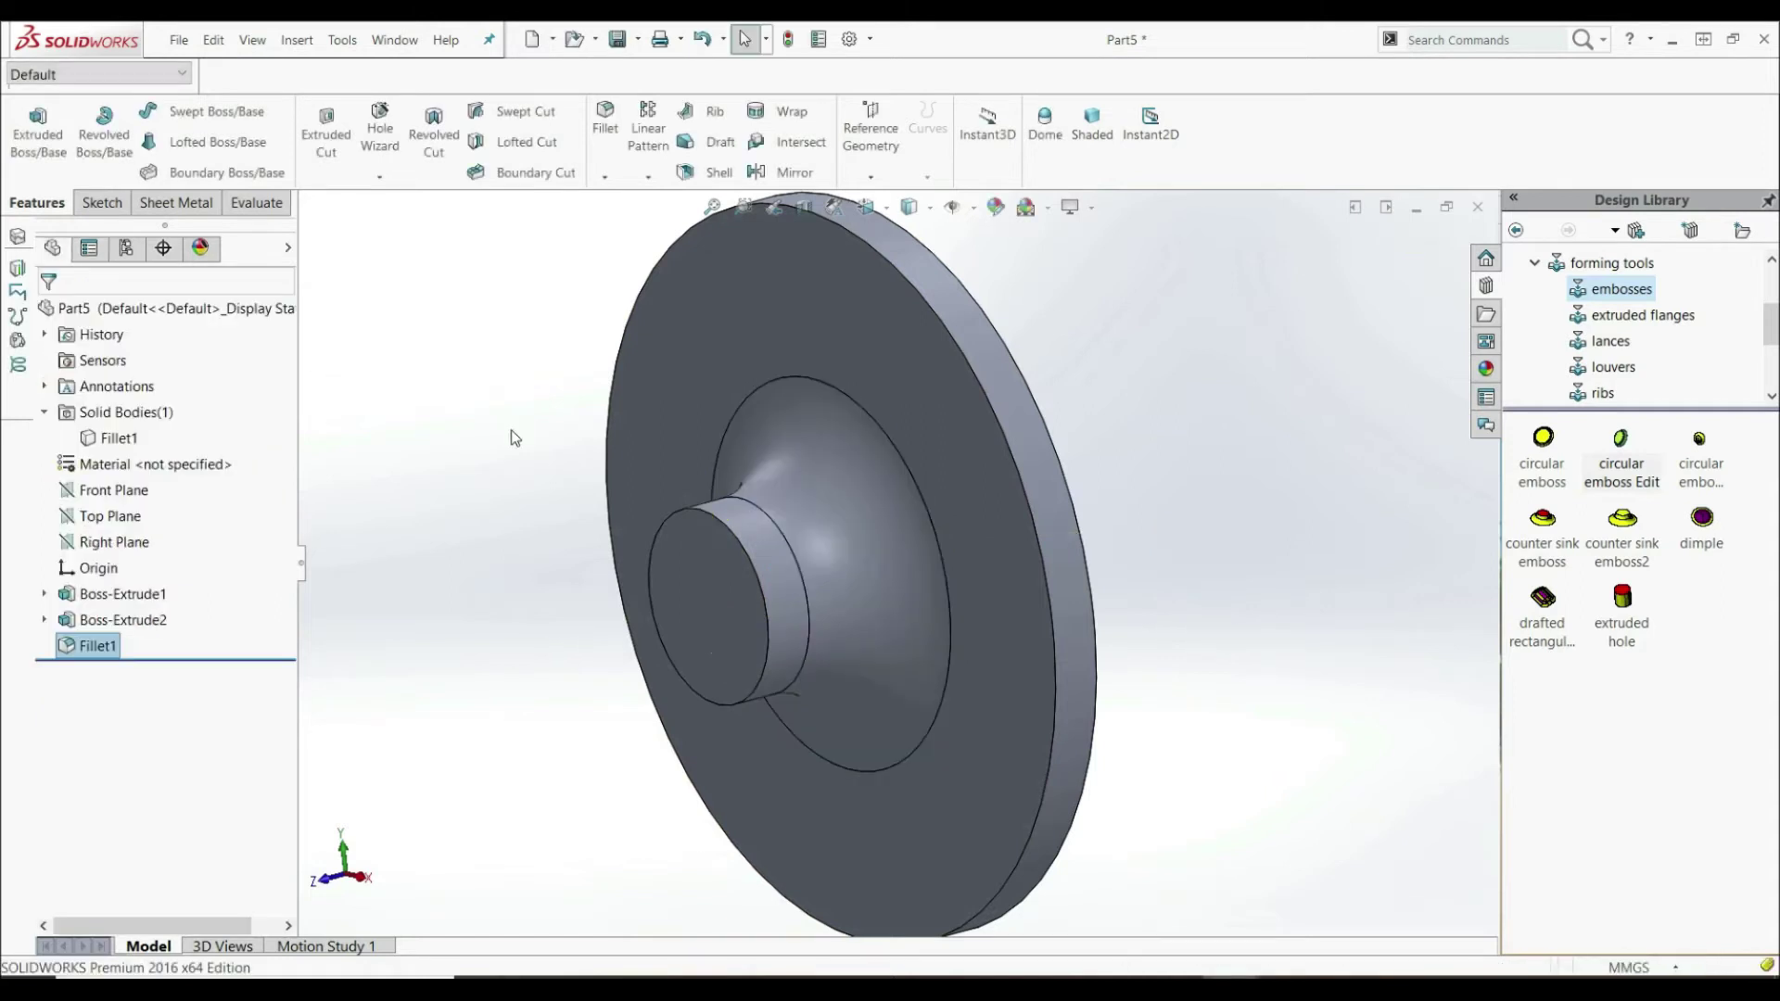
# - Fillet the outer end edge of the cylindrical boss with a 5 mm radius
pyautogui.click(604, 119)
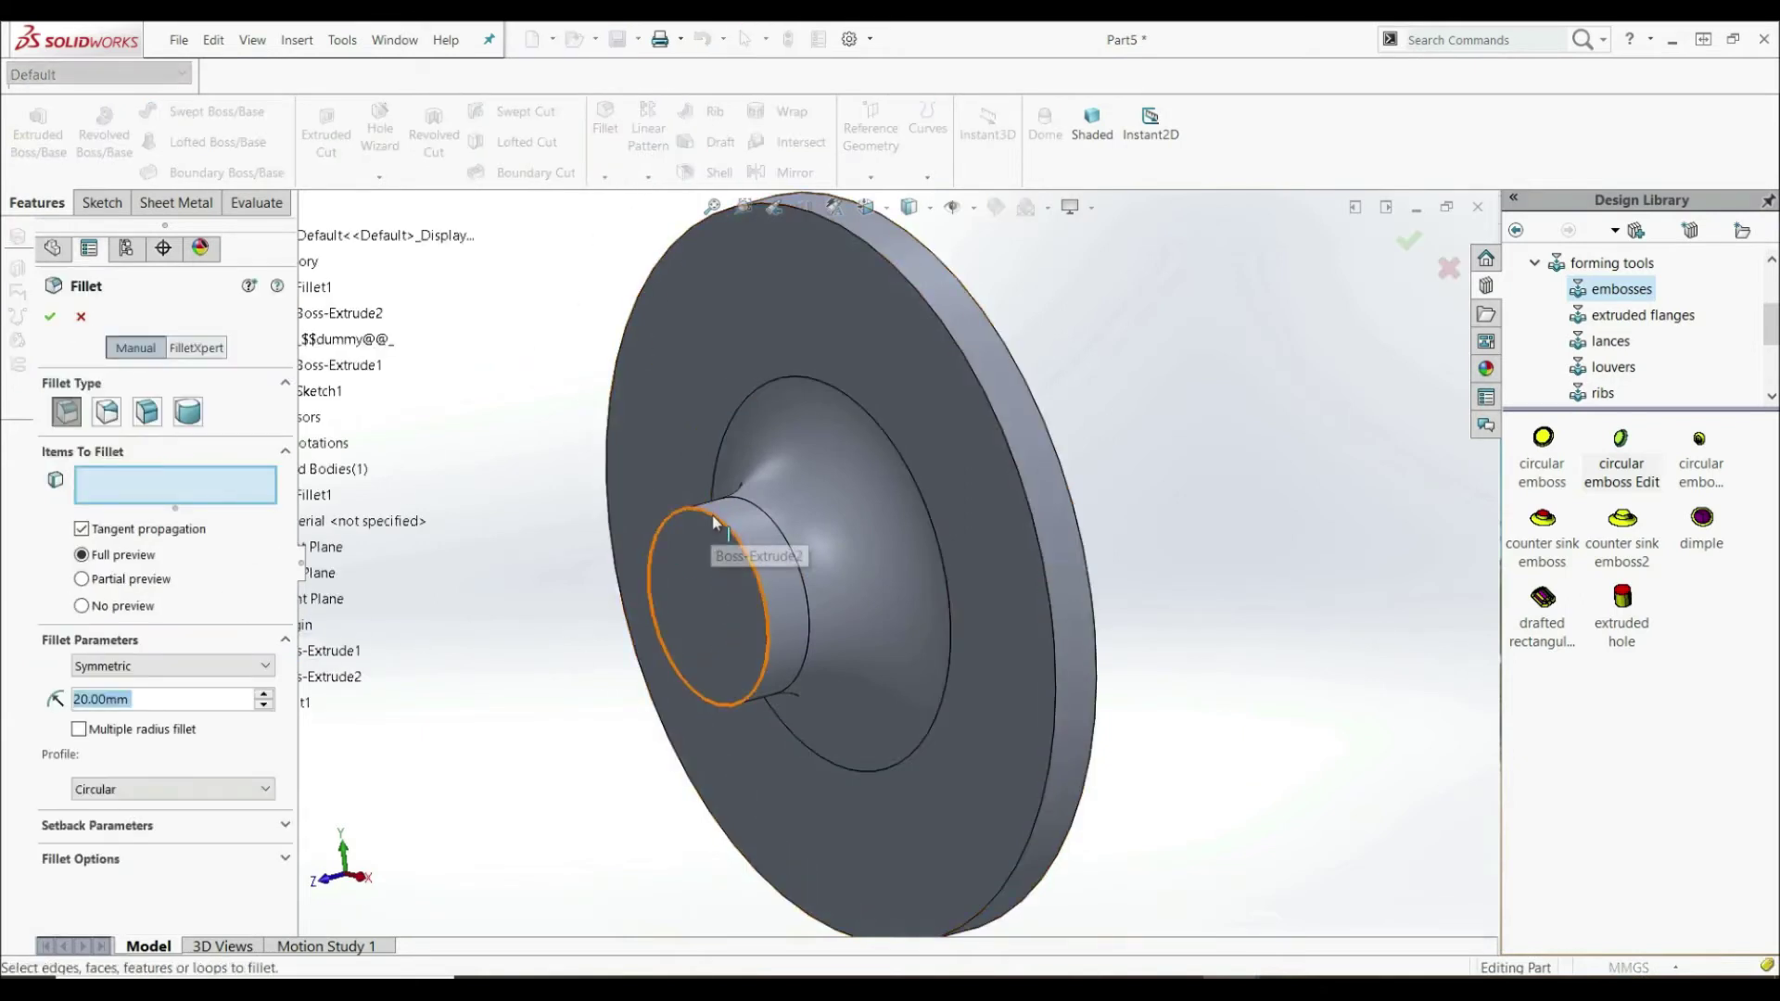
pyautogui.click(741, 542)
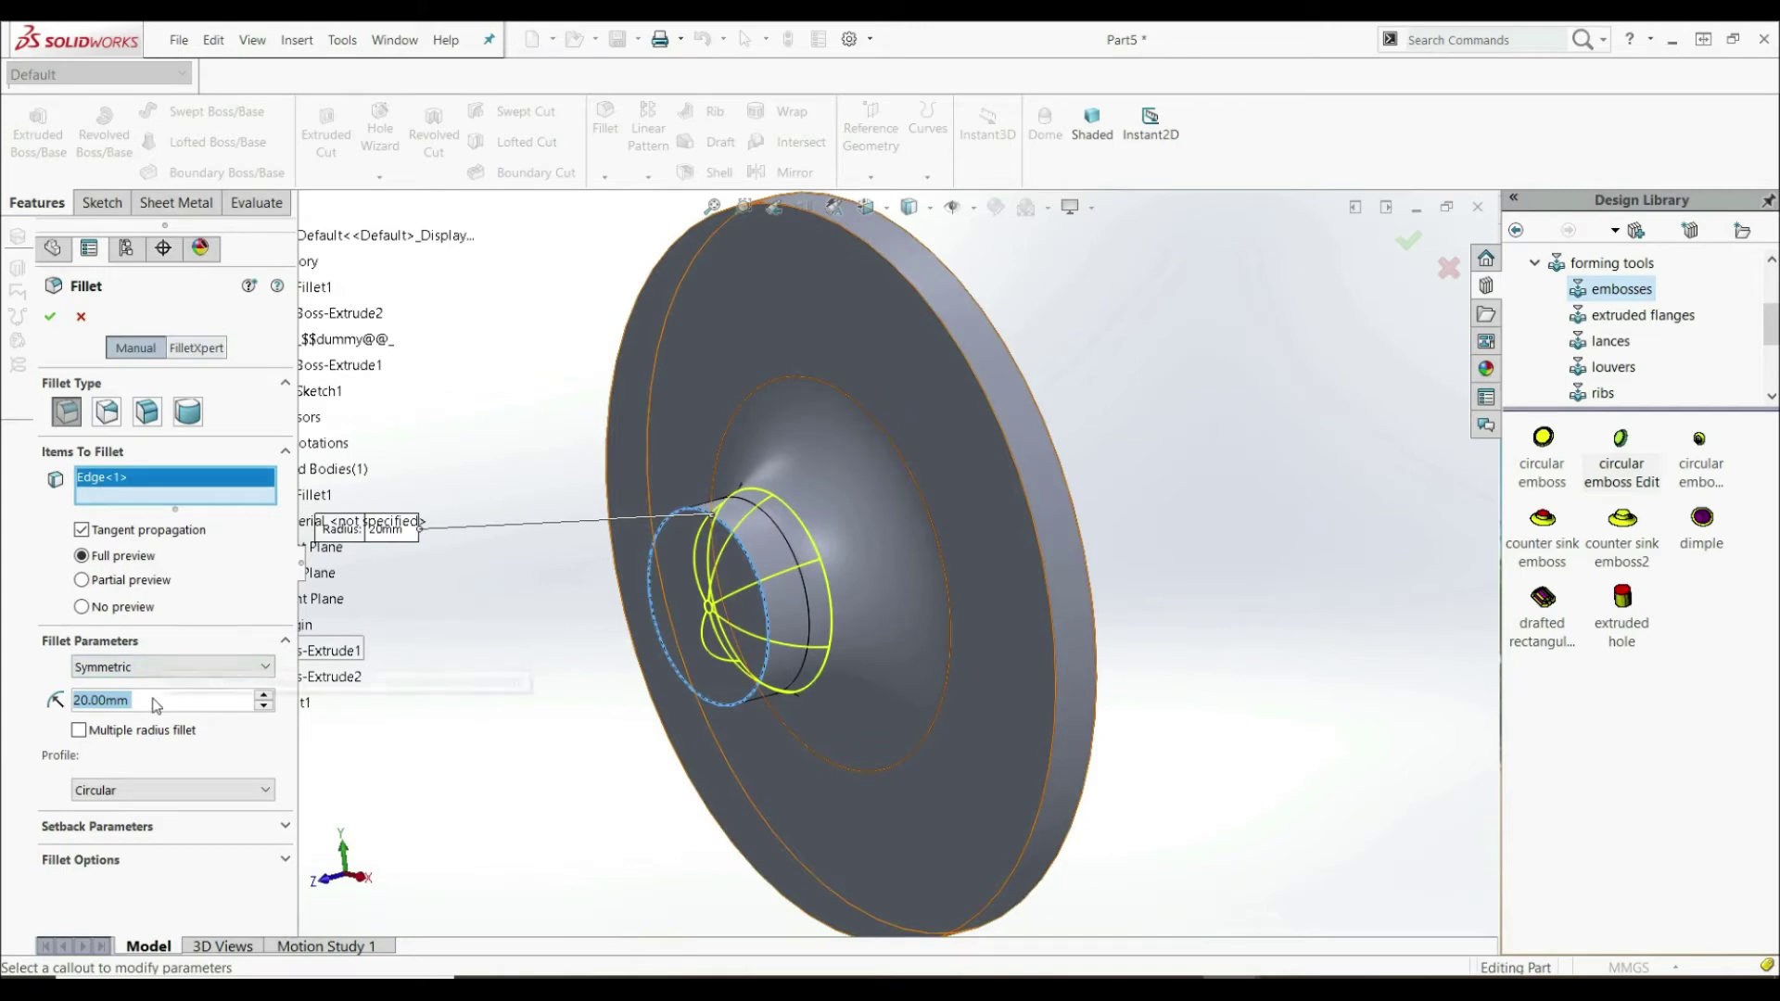
pyautogui.write('5')
pyautogui.press('Return')
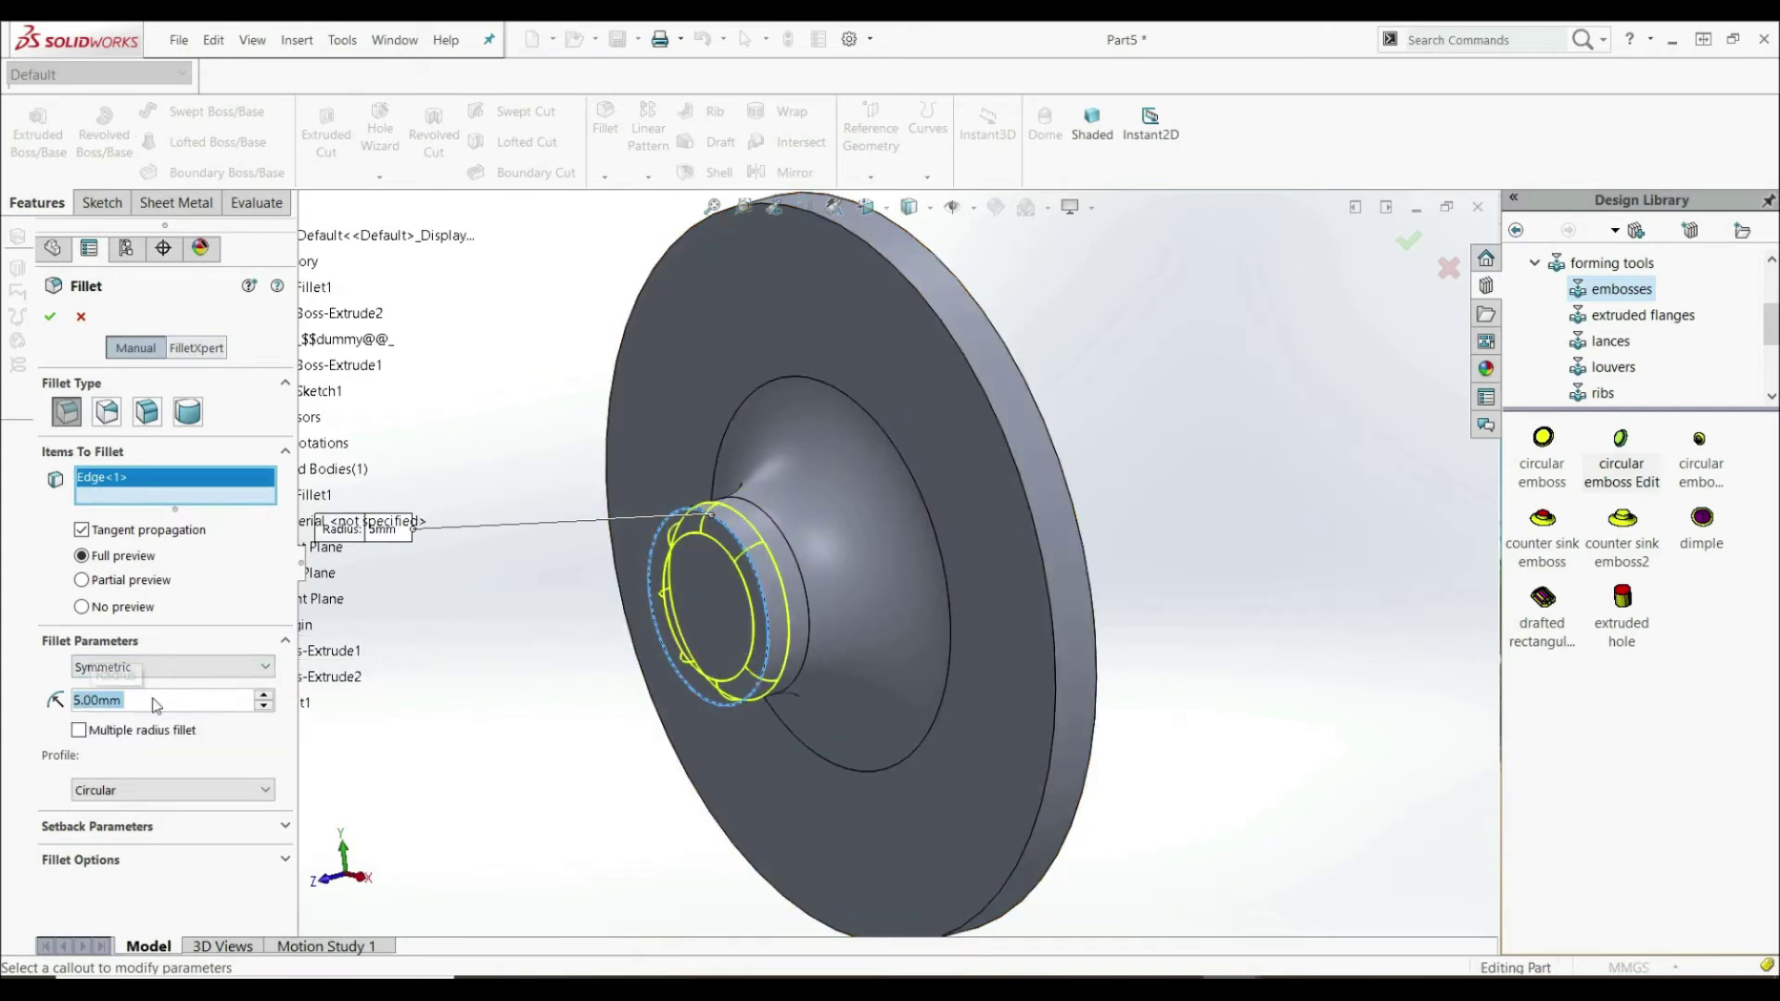
pyautogui.click(51, 318)
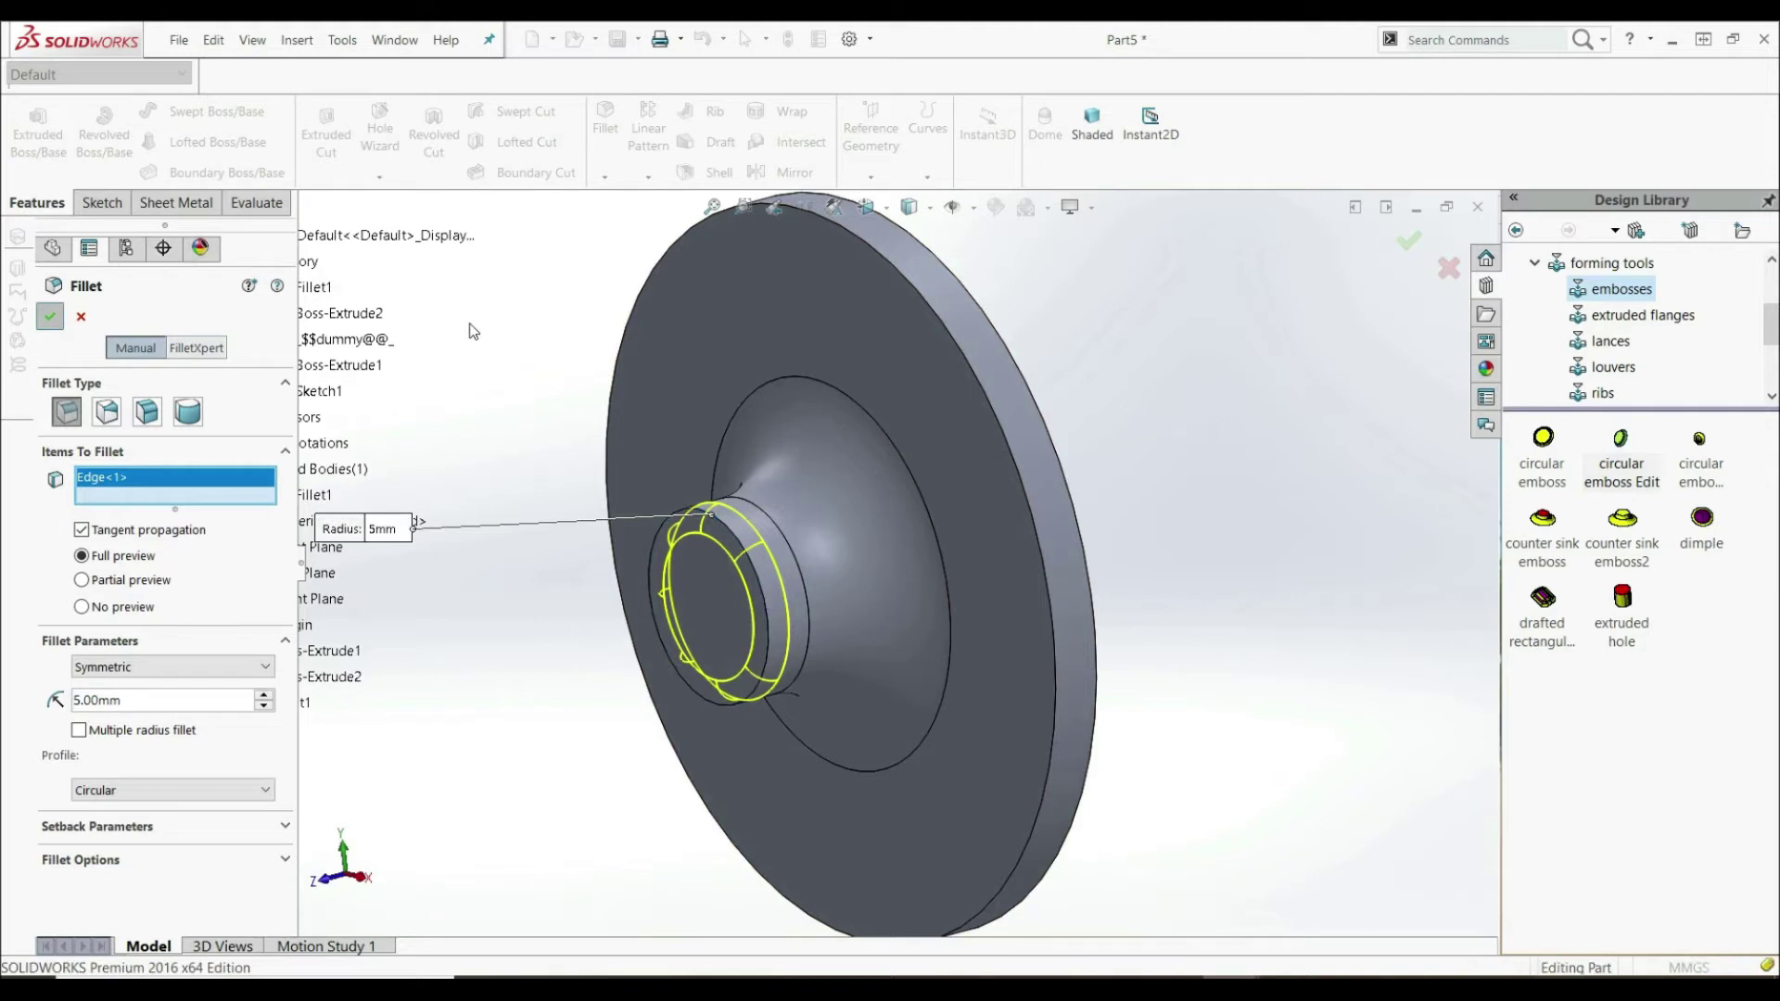
# - Cut away the disc with an Extruded Cut of its base circle sketch, 10 mm deep in the reversed direction, leaving the filleted boss
pyautogui.scroll(-3, 860, 595)
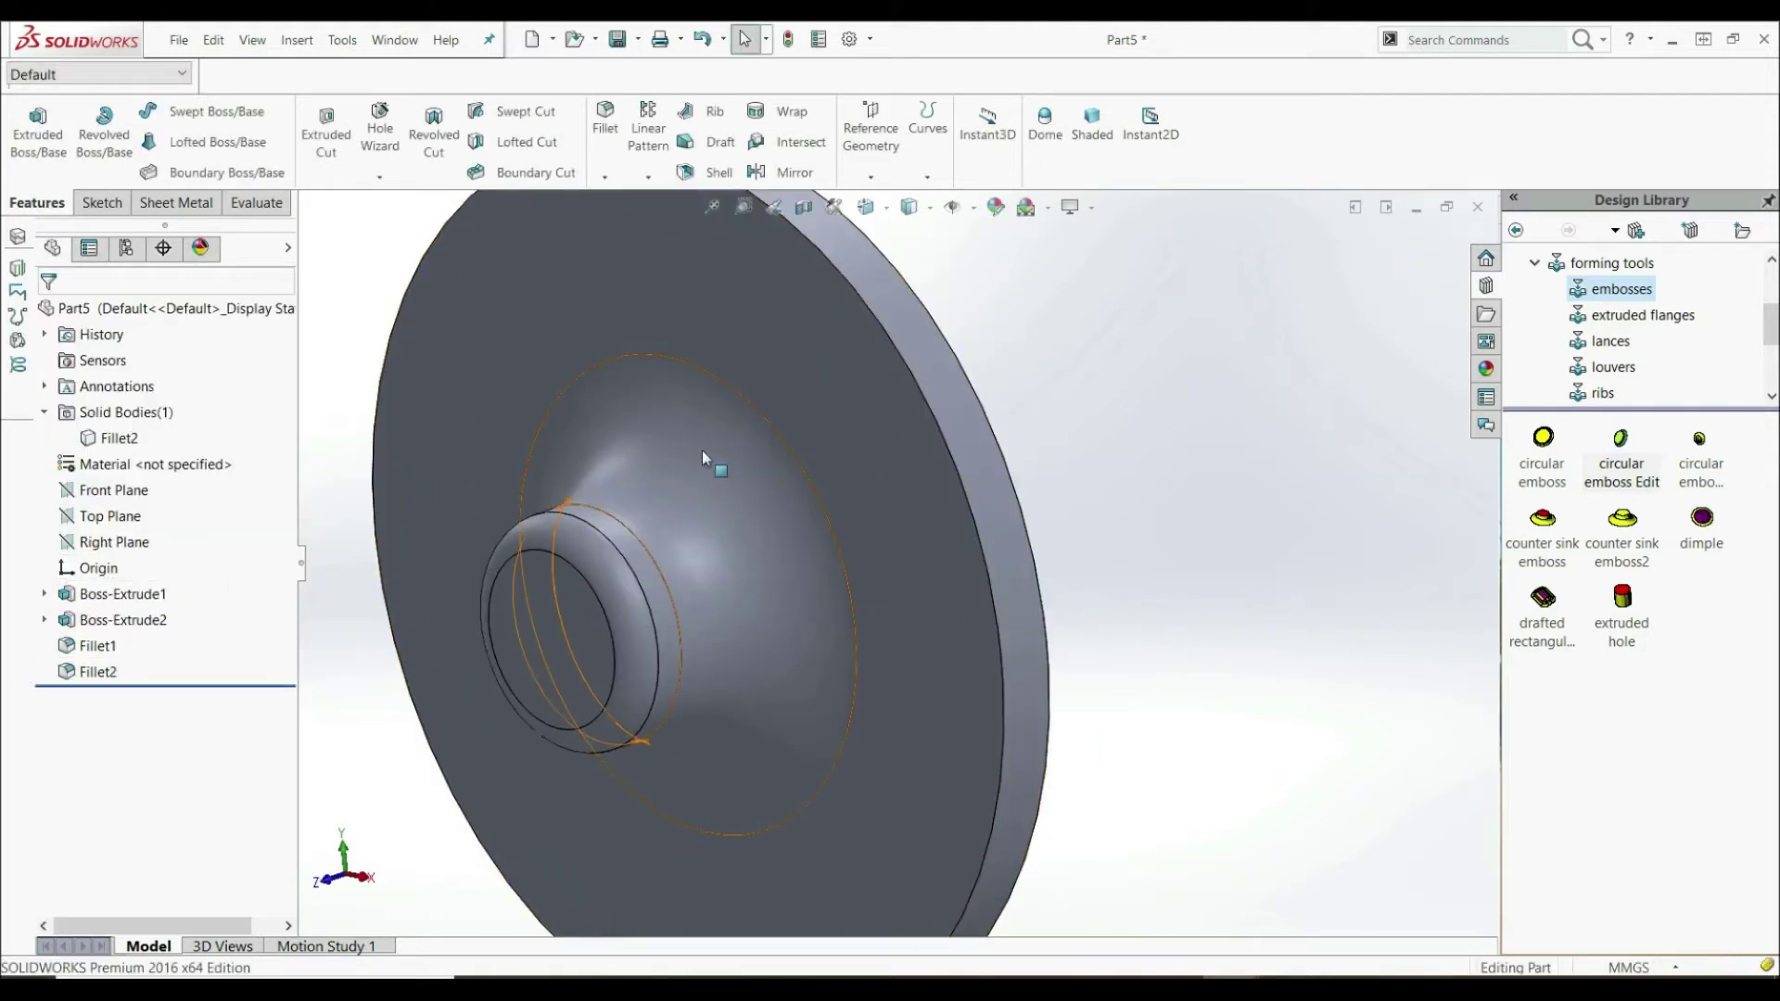
pyautogui.click(871, 432)
pyautogui.scroll(3, 890, 519)
pyautogui.scroll(-2, 808, 569)
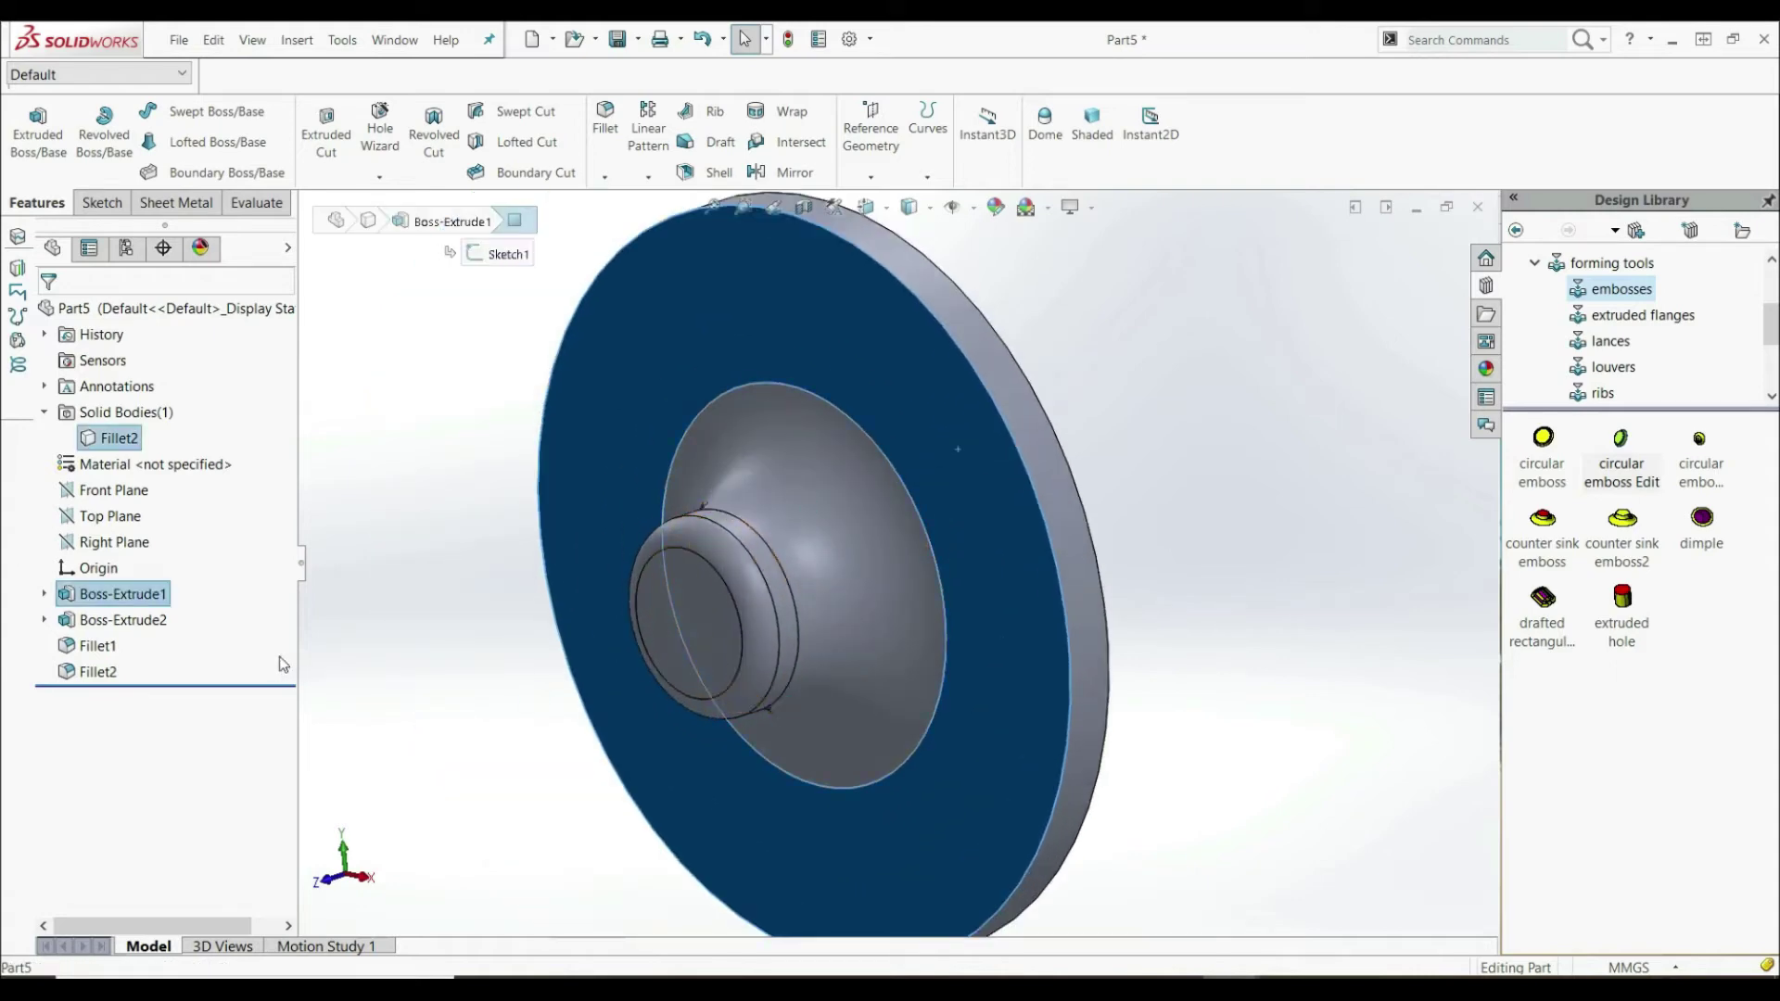
pyautogui.click(44, 594)
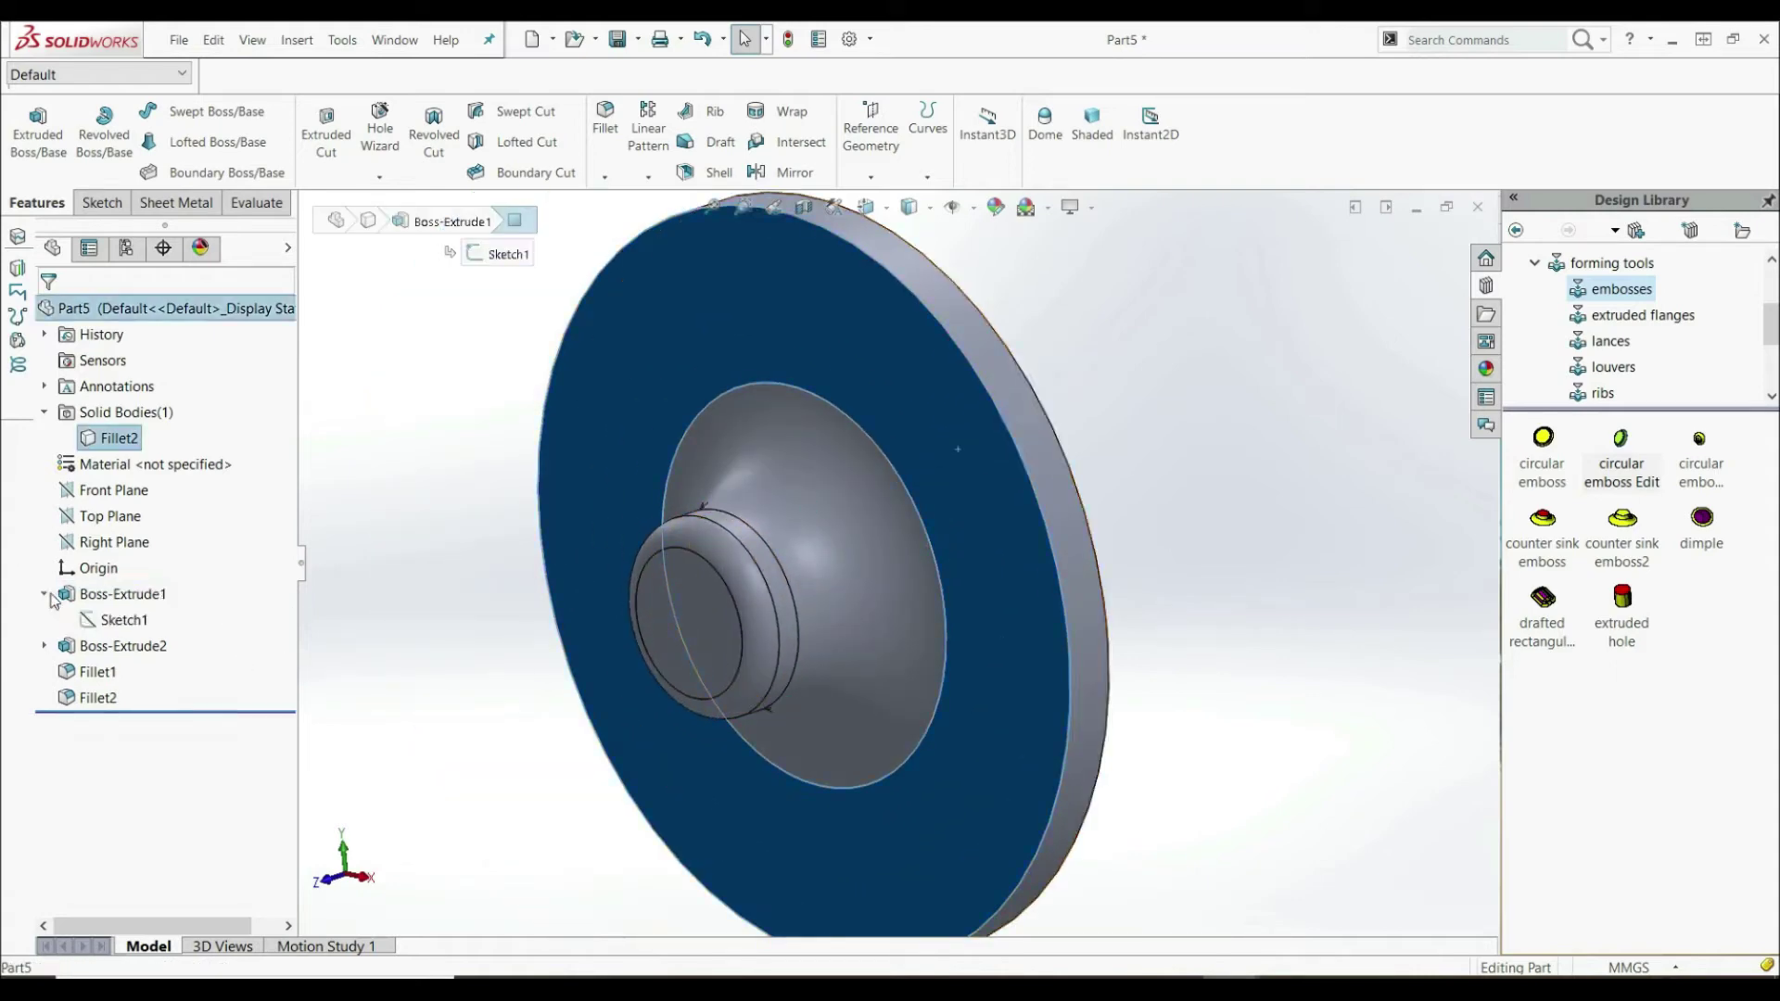
pyautogui.click(134, 628)
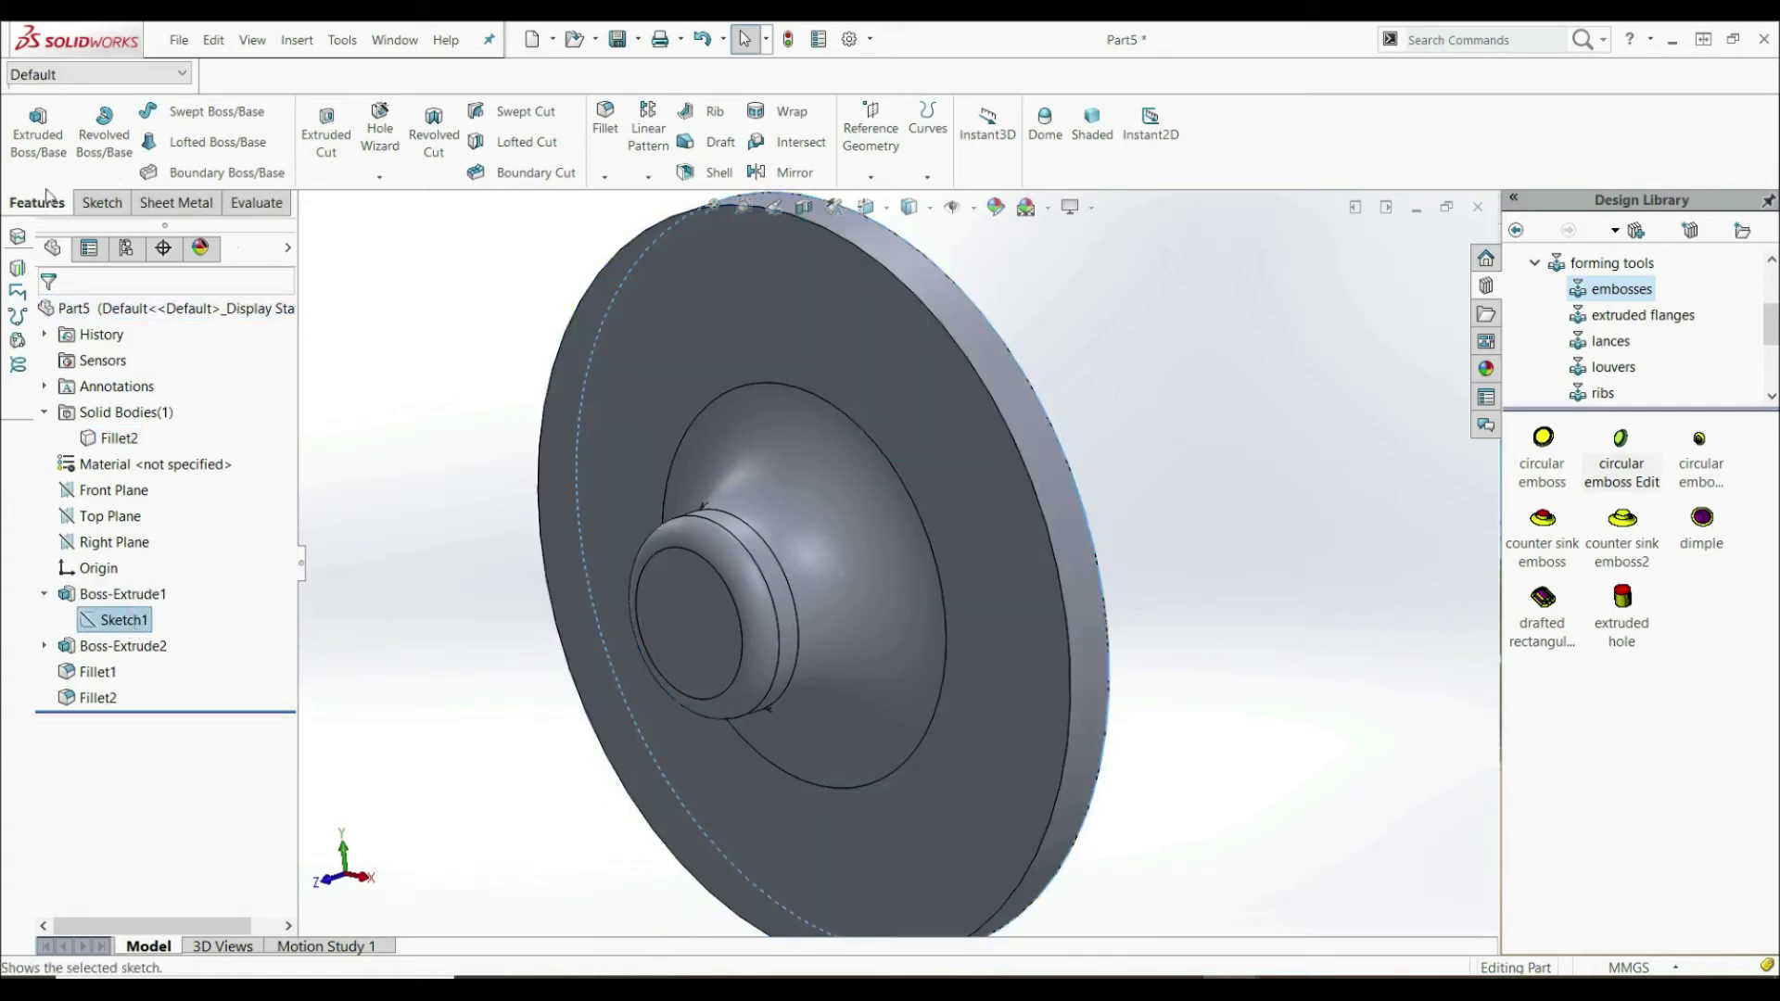
pyautogui.click(326, 130)
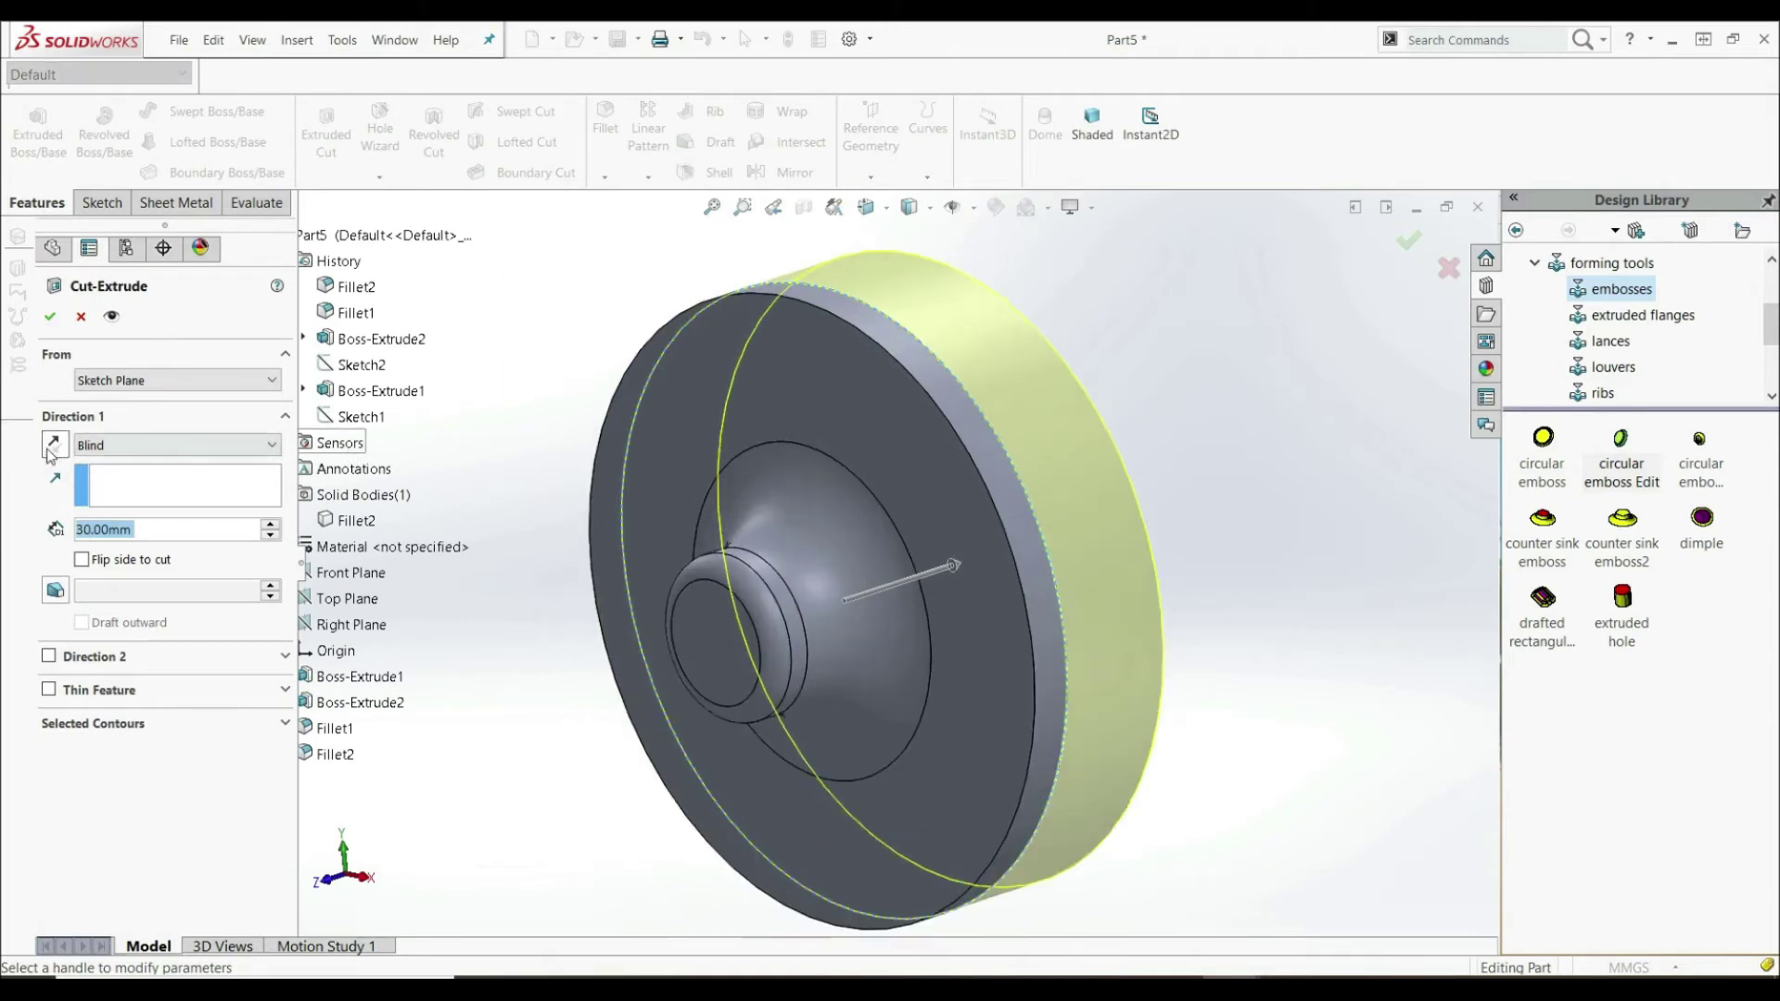
pyautogui.click(52, 445)
pyautogui.write('10')
pyautogui.press('Return')
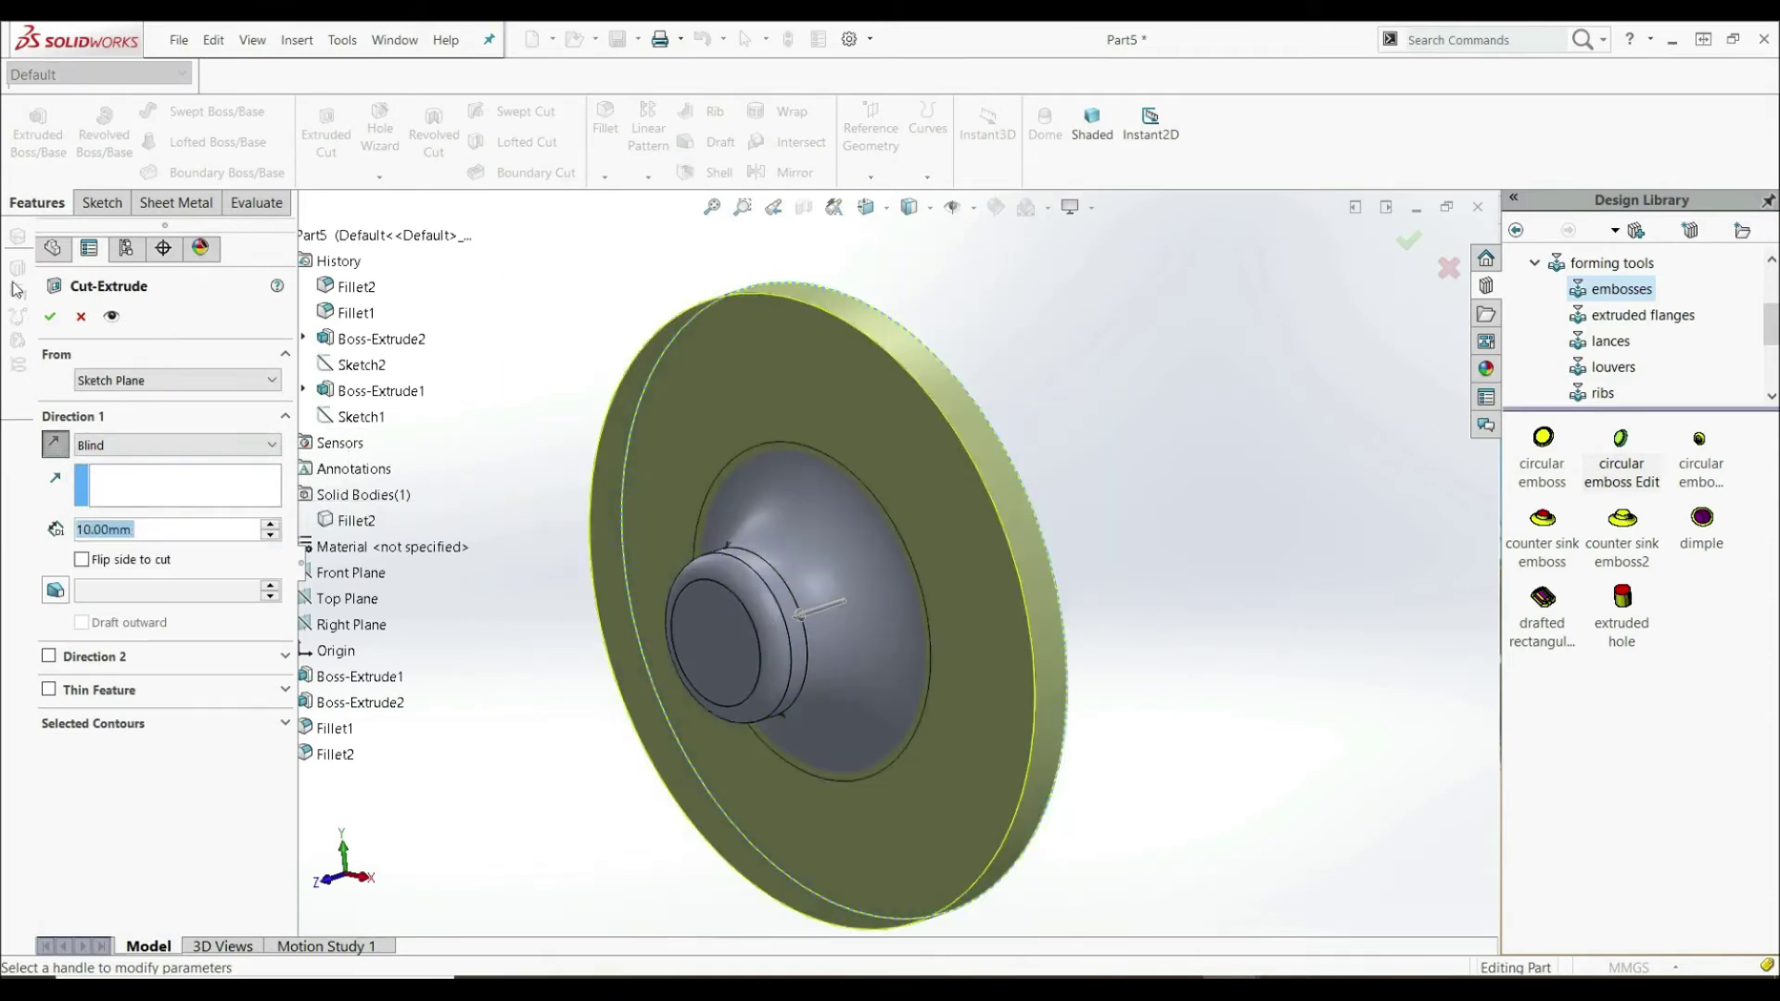
pyautogui.click(51, 318)
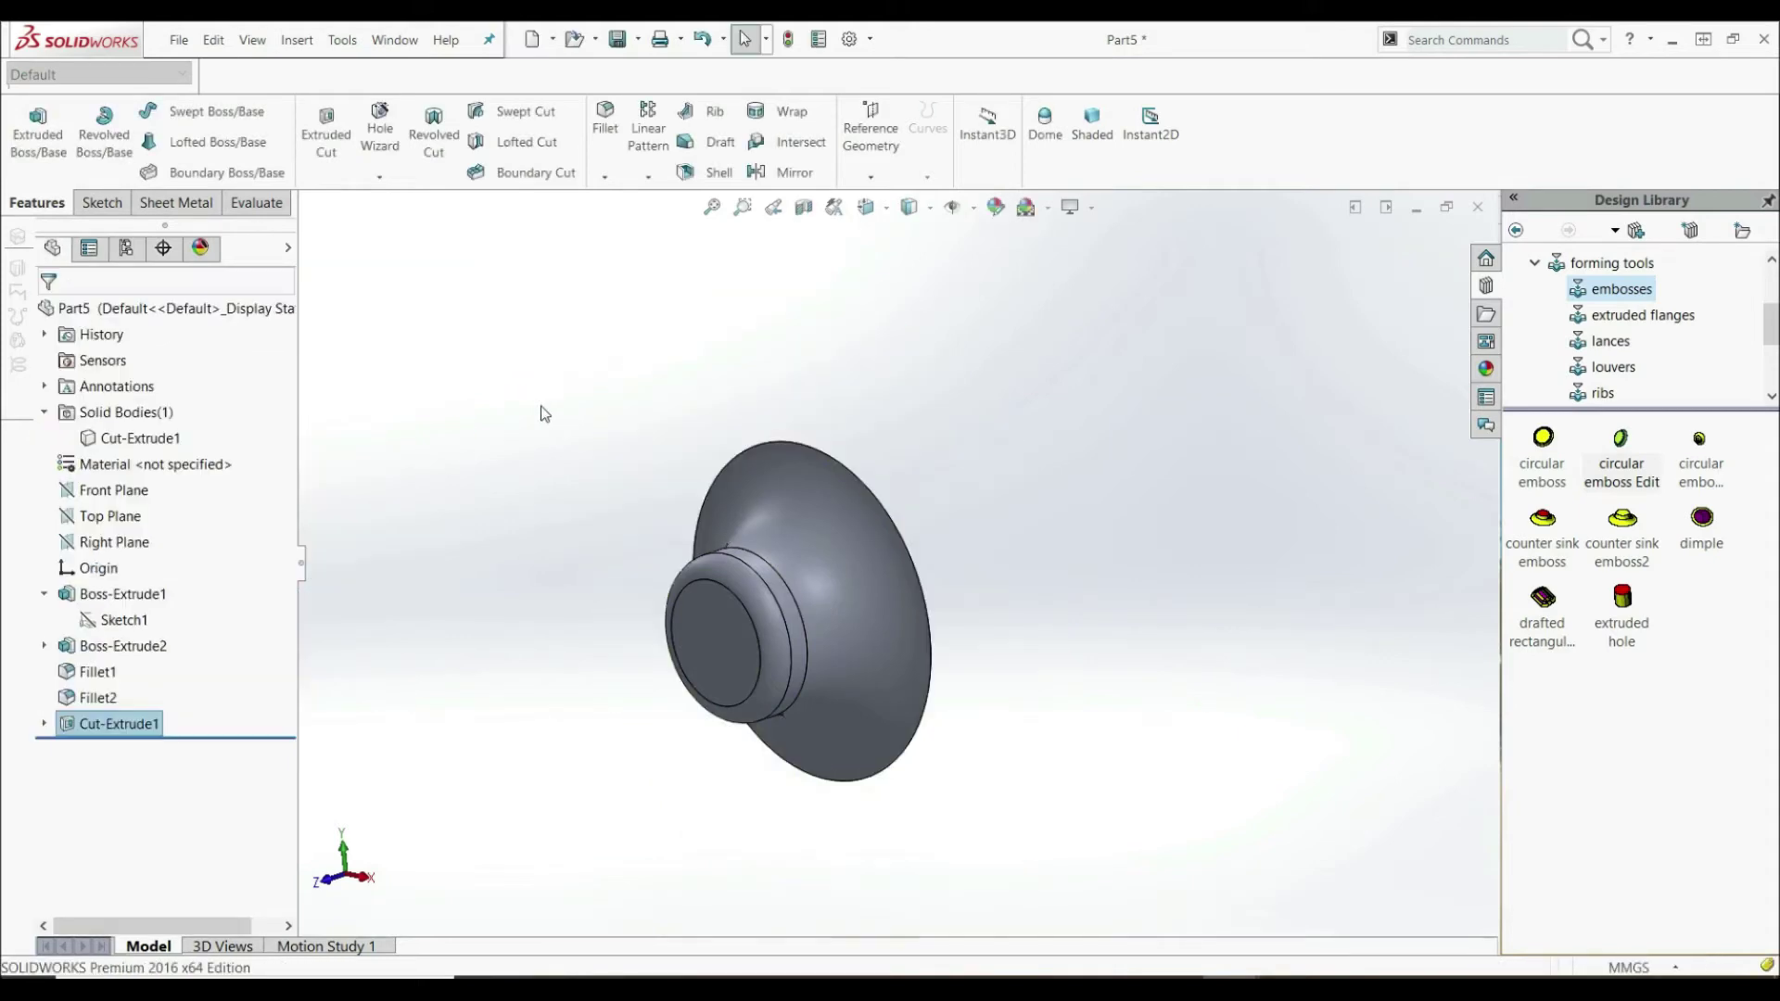
# - Start a sketch on the boss's flat end face and draw a circle about 12 mm in diameter centred on the origin
pyautogui.moveTo(779, 656); pyautogui.dragTo(686, 669, button='middle')
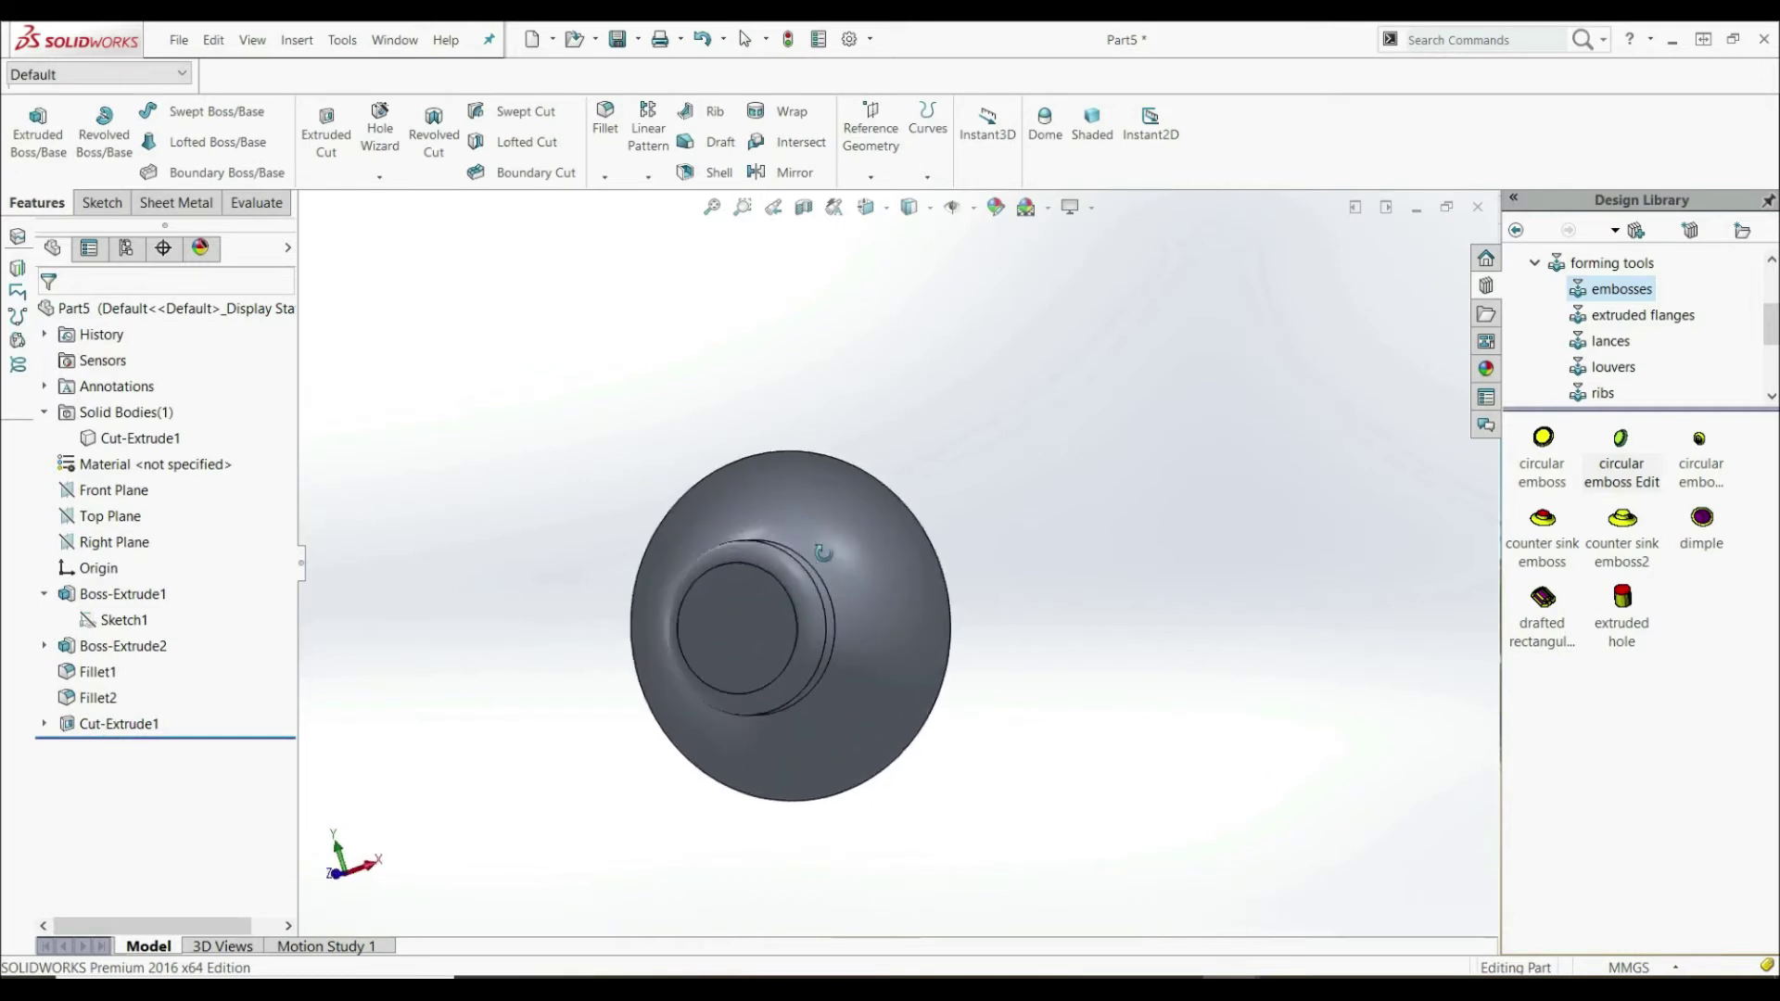
pyautogui.scroll(-5, 787, 625)
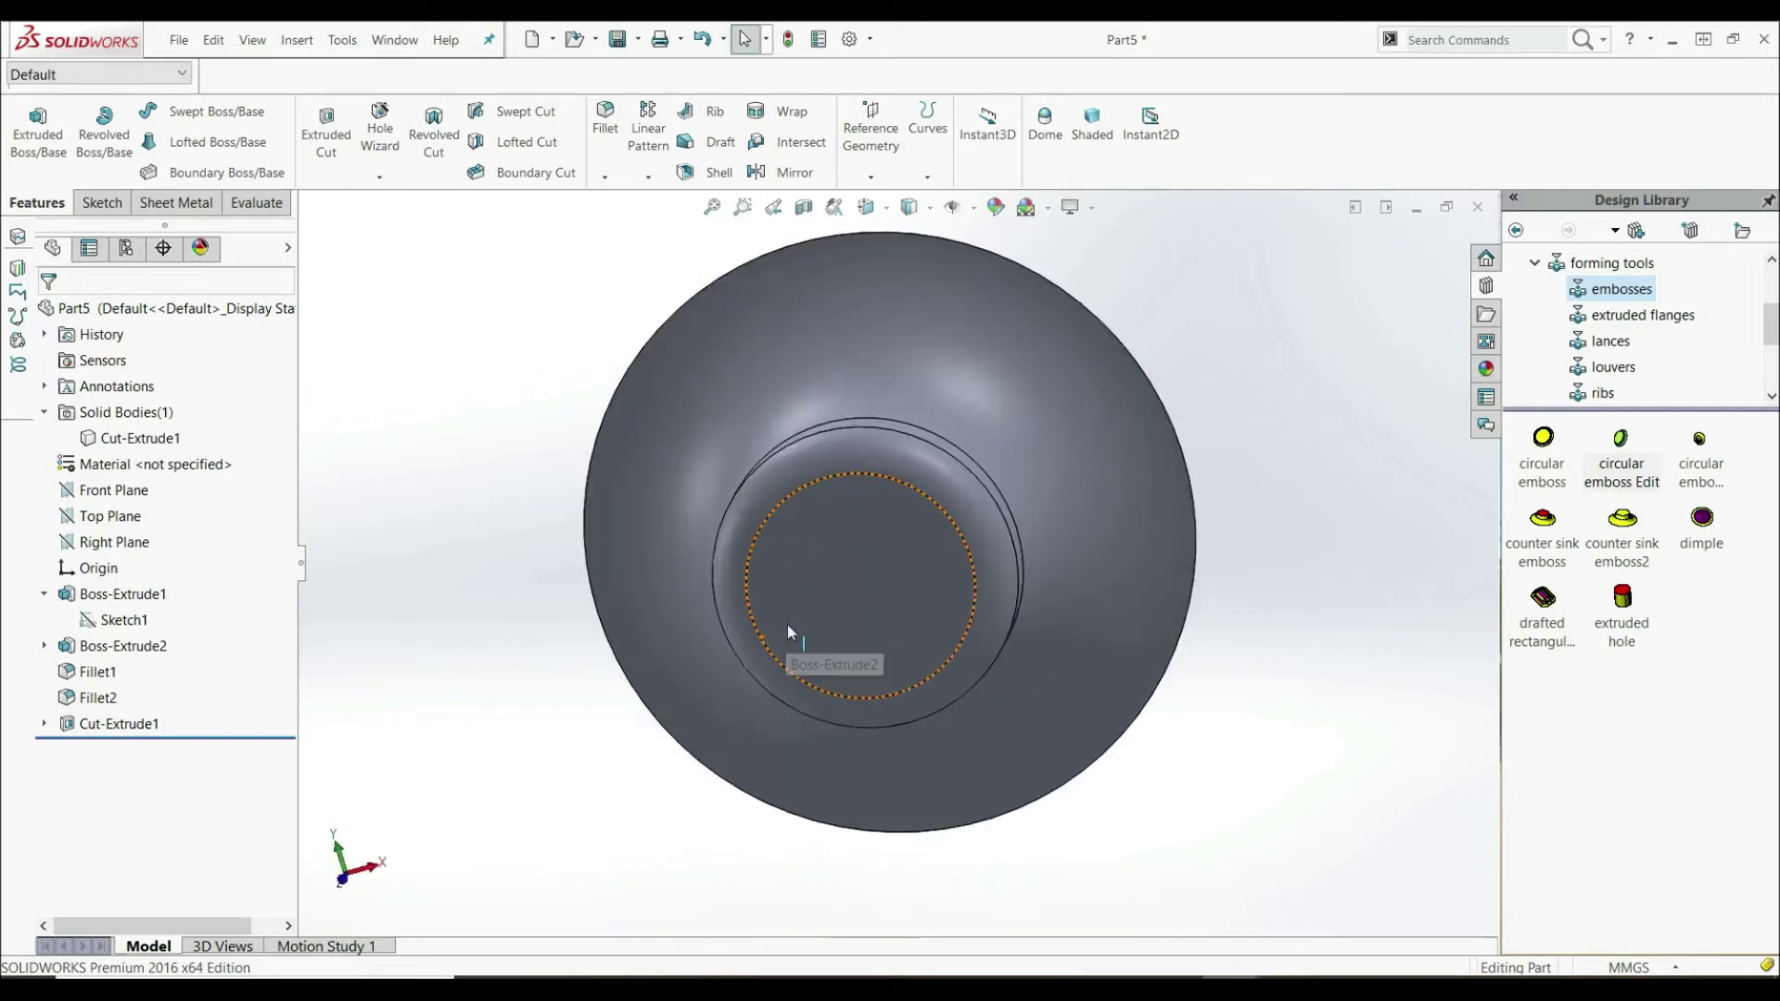
pyautogui.click(860, 590)
pyautogui.click(930, 517)
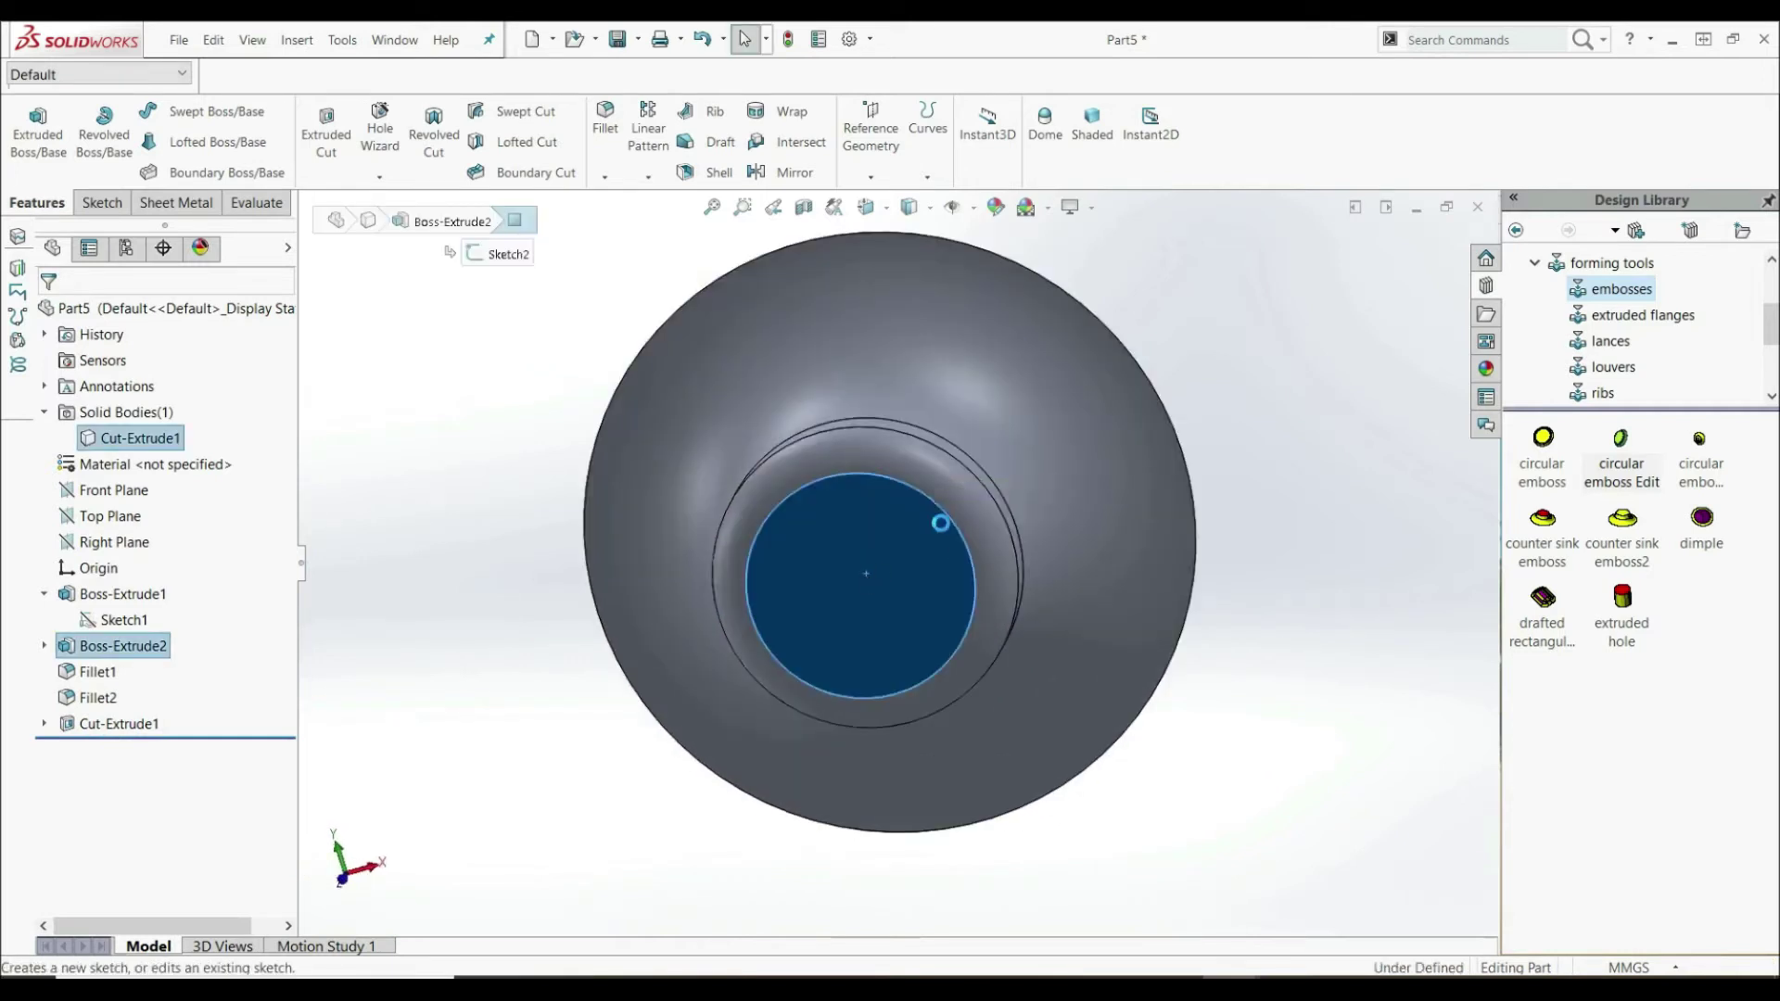
pyautogui.click(866, 207)
pyautogui.click(1005, 337)
pyautogui.press('Escape')
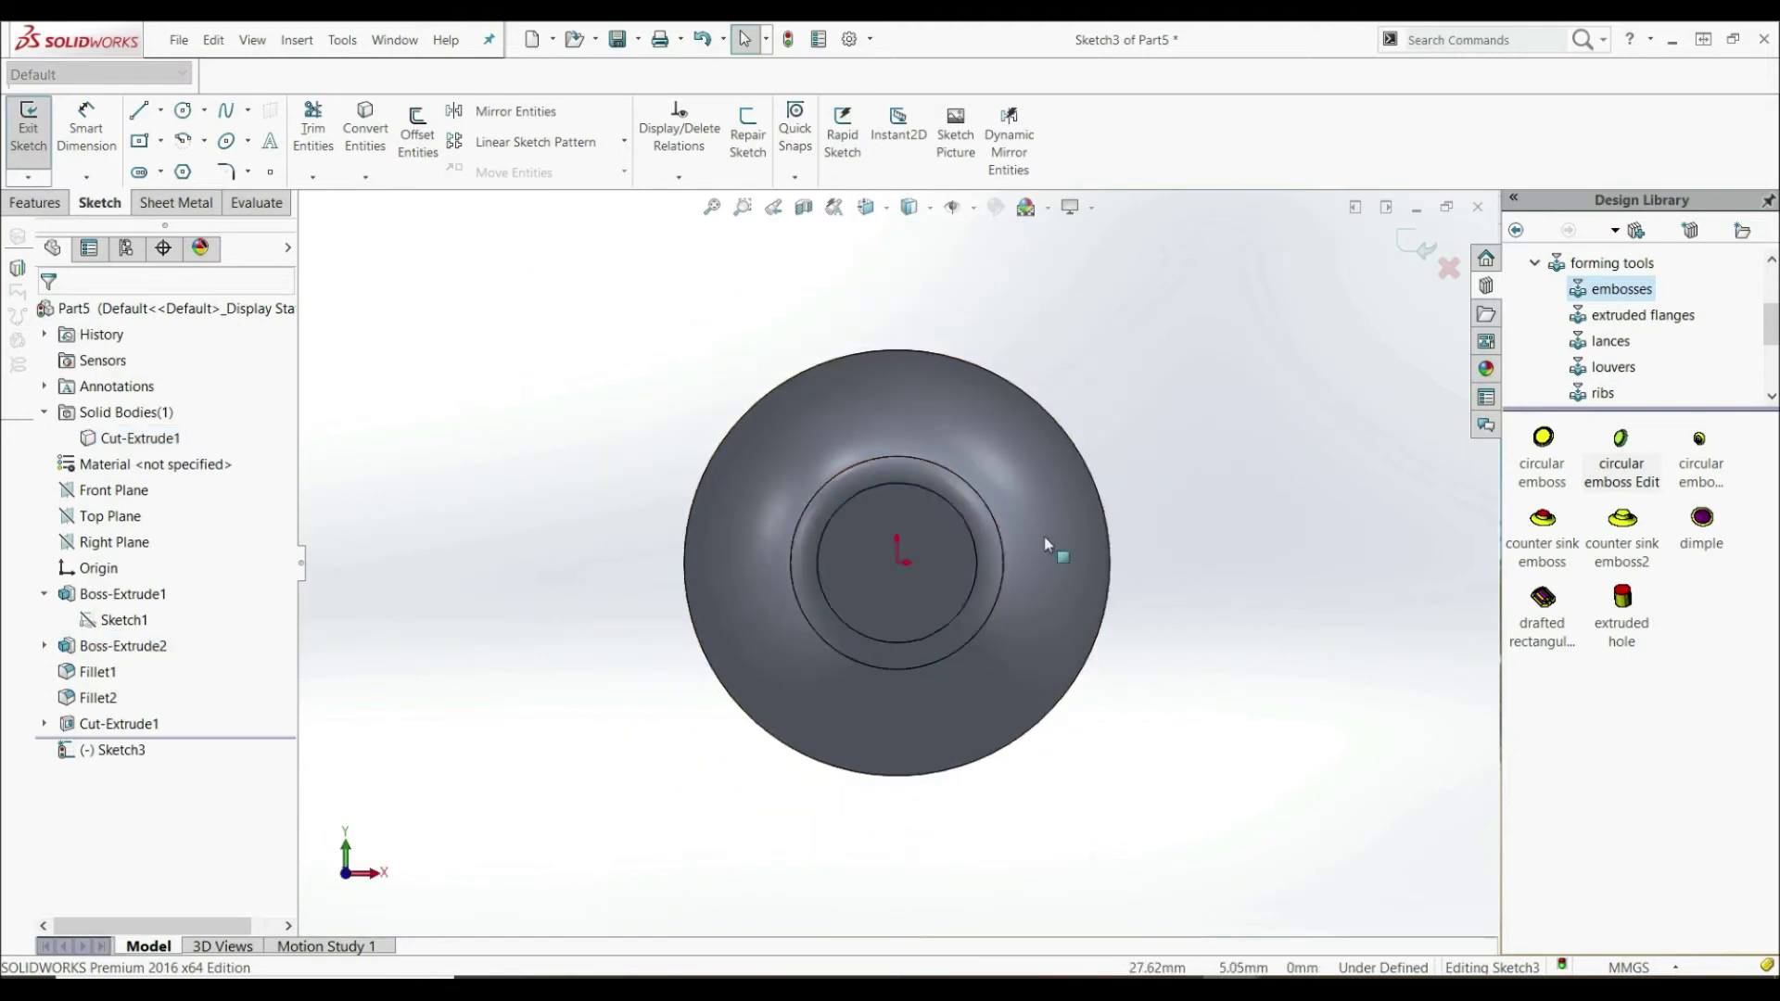
pyautogui.scroll(-2, 1066, 535)
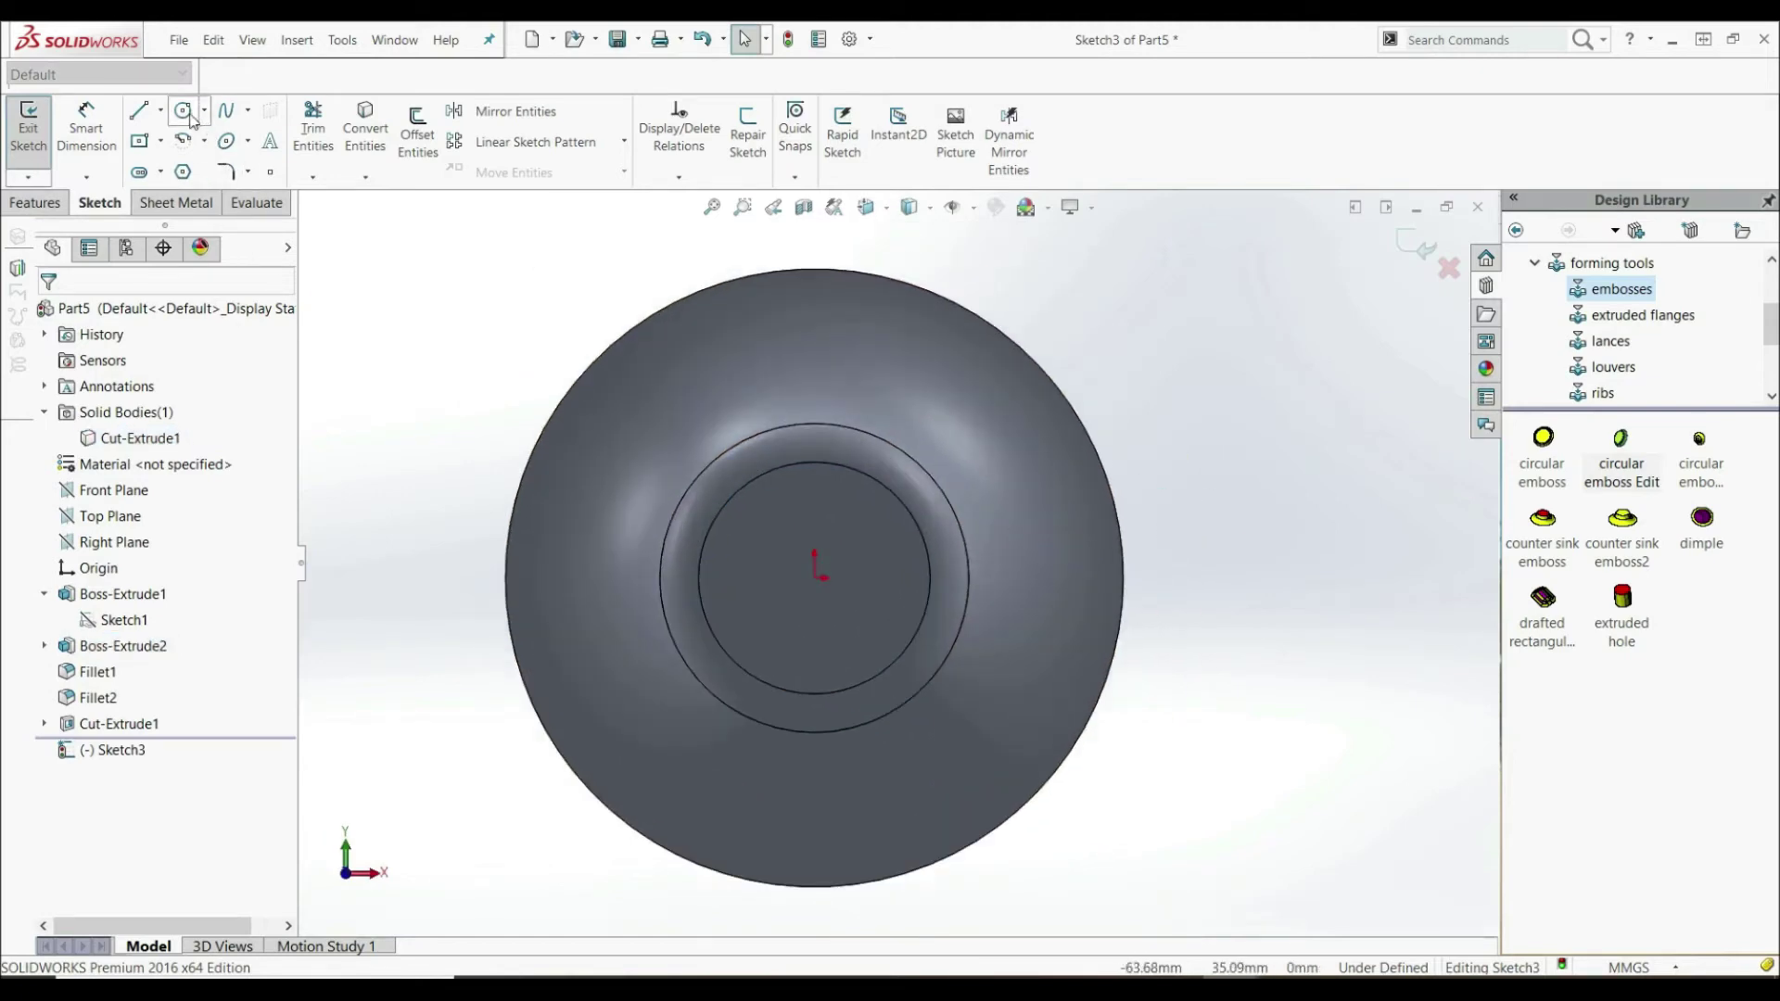
pyautogui.click(184, 111)
pyautogui.click(815, 578)
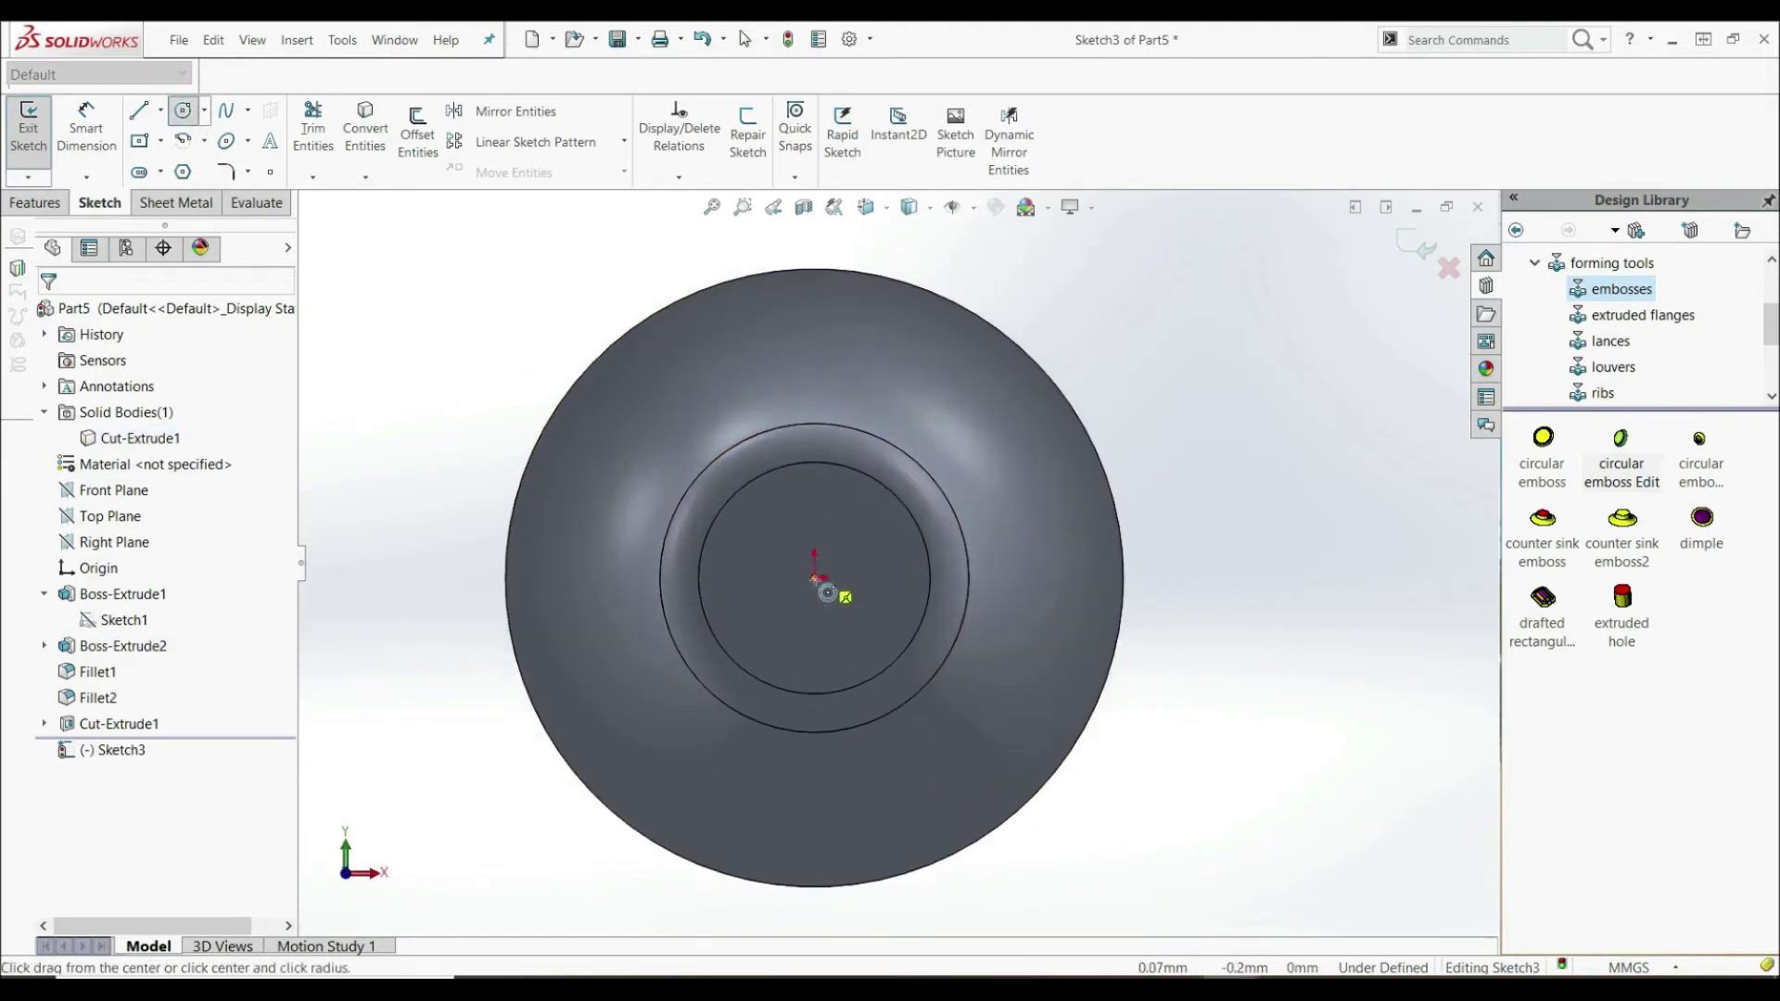
pyautogui.click(801, 534)
# - Dimension the circle's diameter, set it to 10 mm, and exit the sketch
pyautogui.click(89, 137)
pyautogui.click(847, 547)
pyautogui.click(1131, 403)
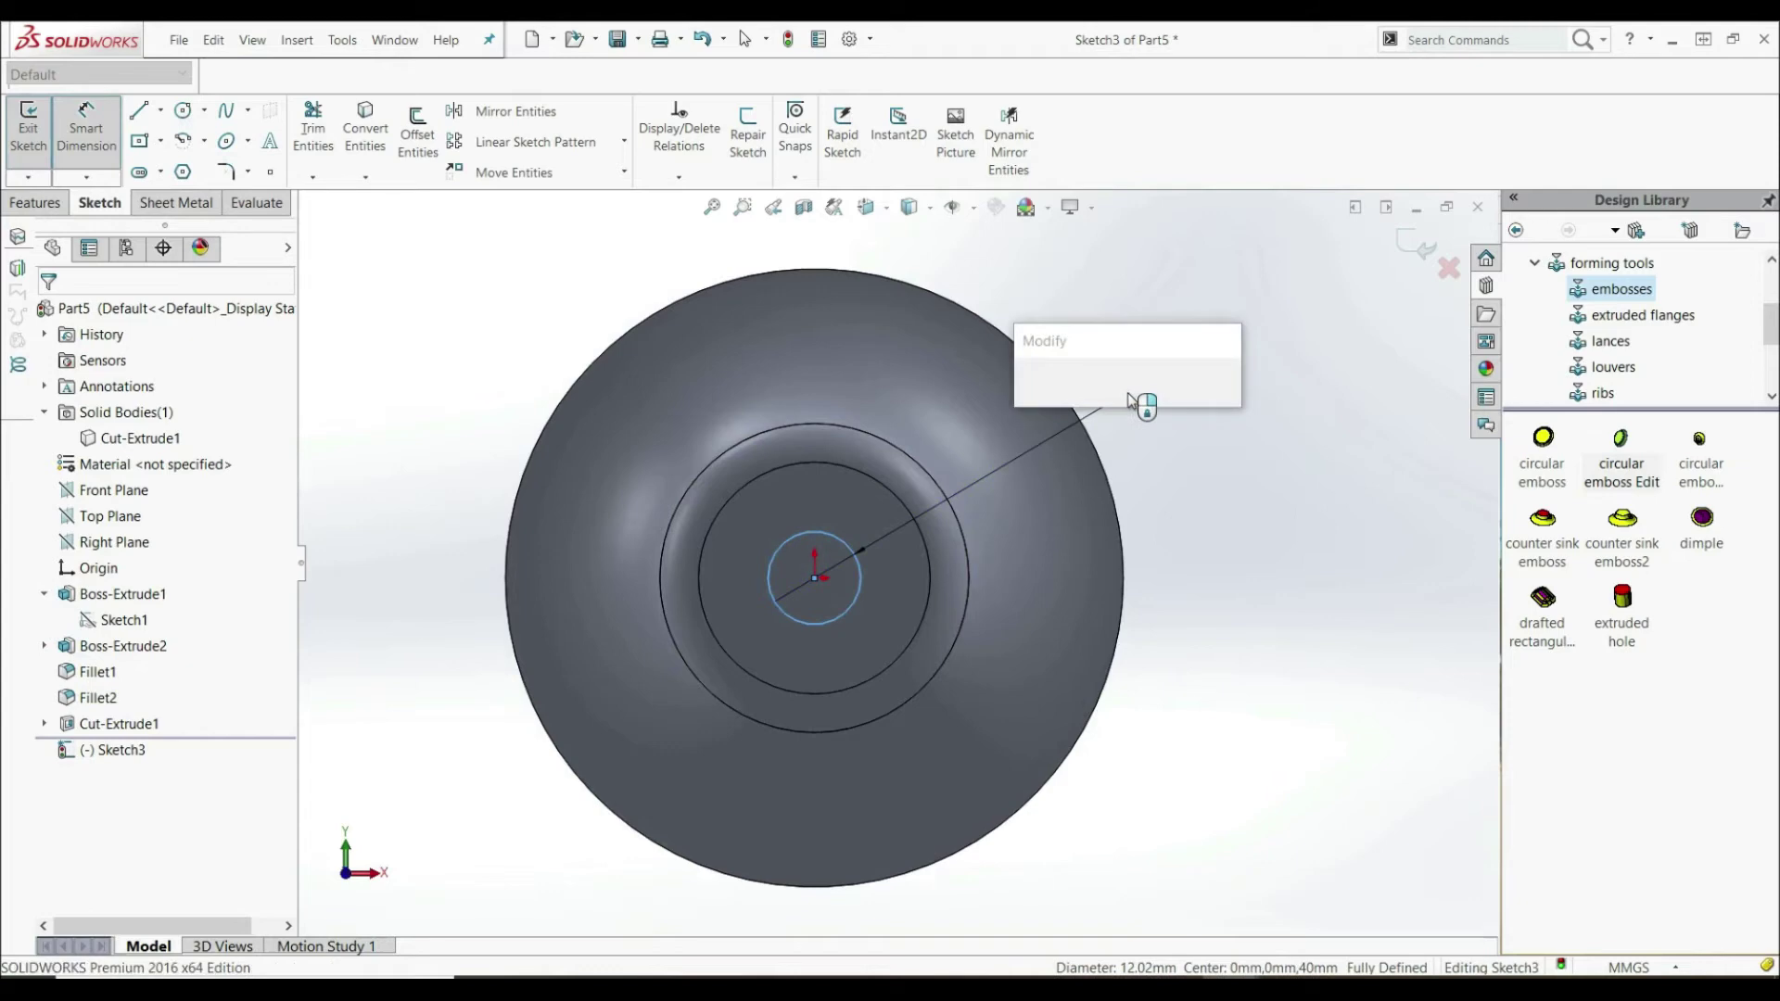
pyautogui.write('10')
pyautogui.press('Escape')
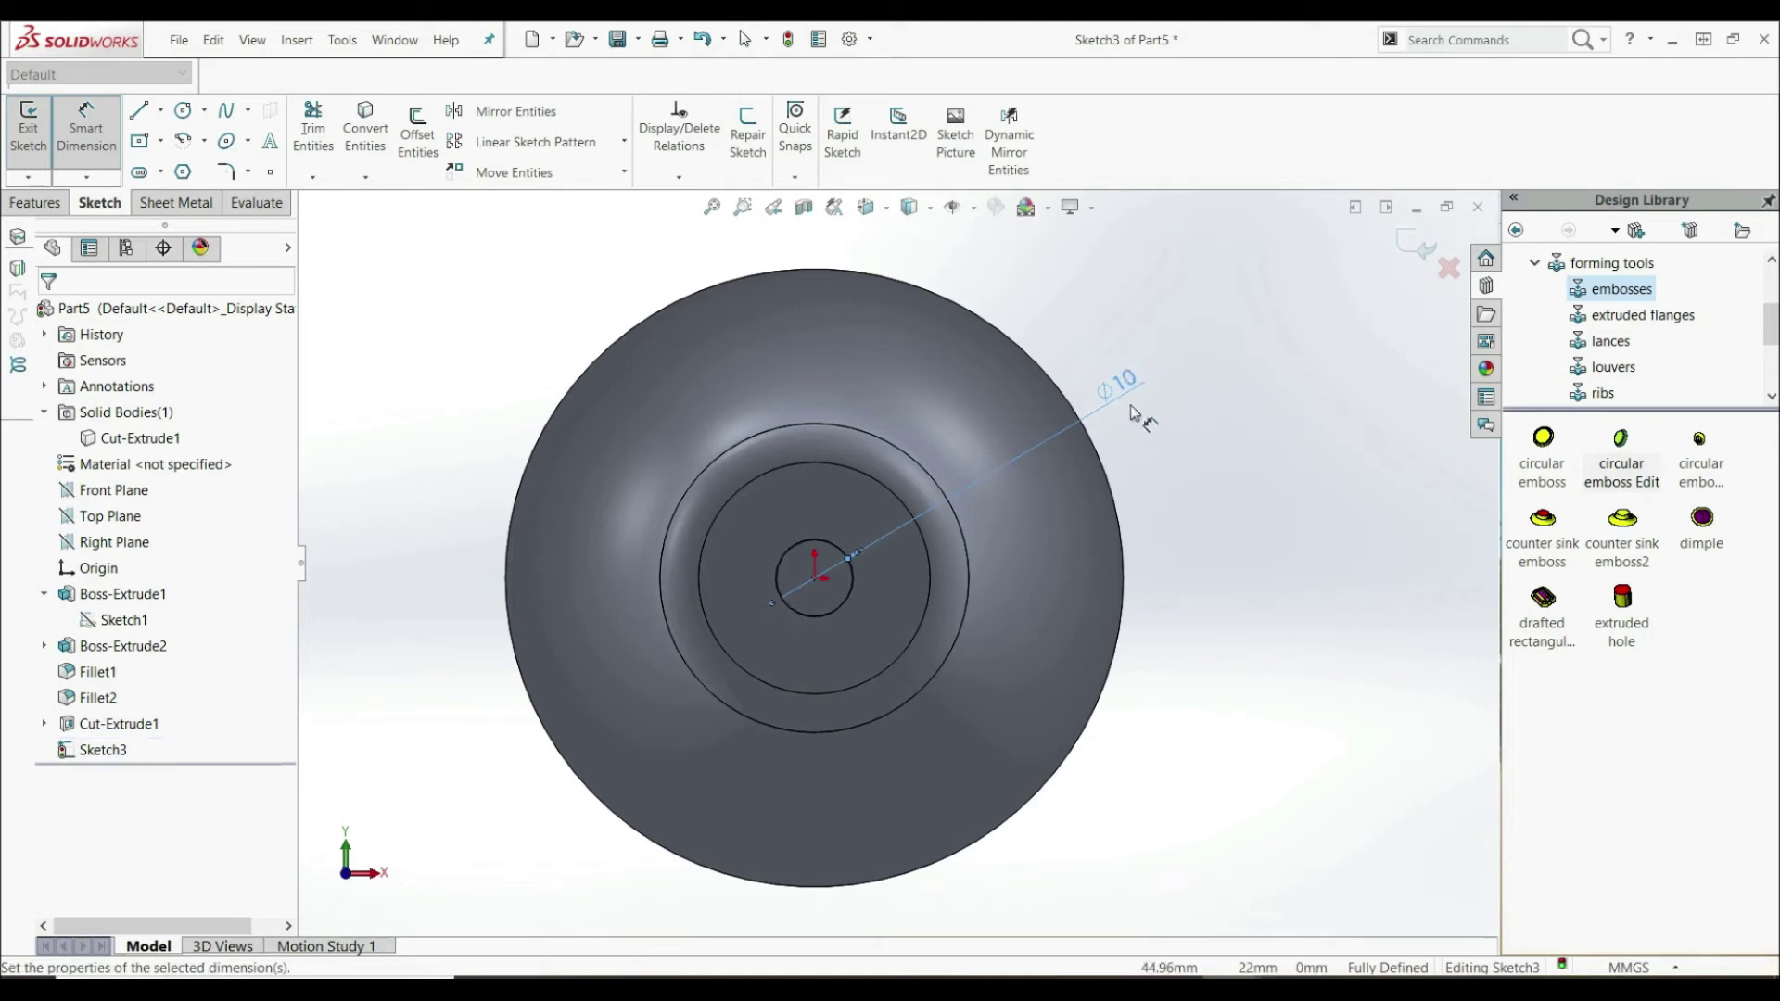
pyautogui.click(30, 123)
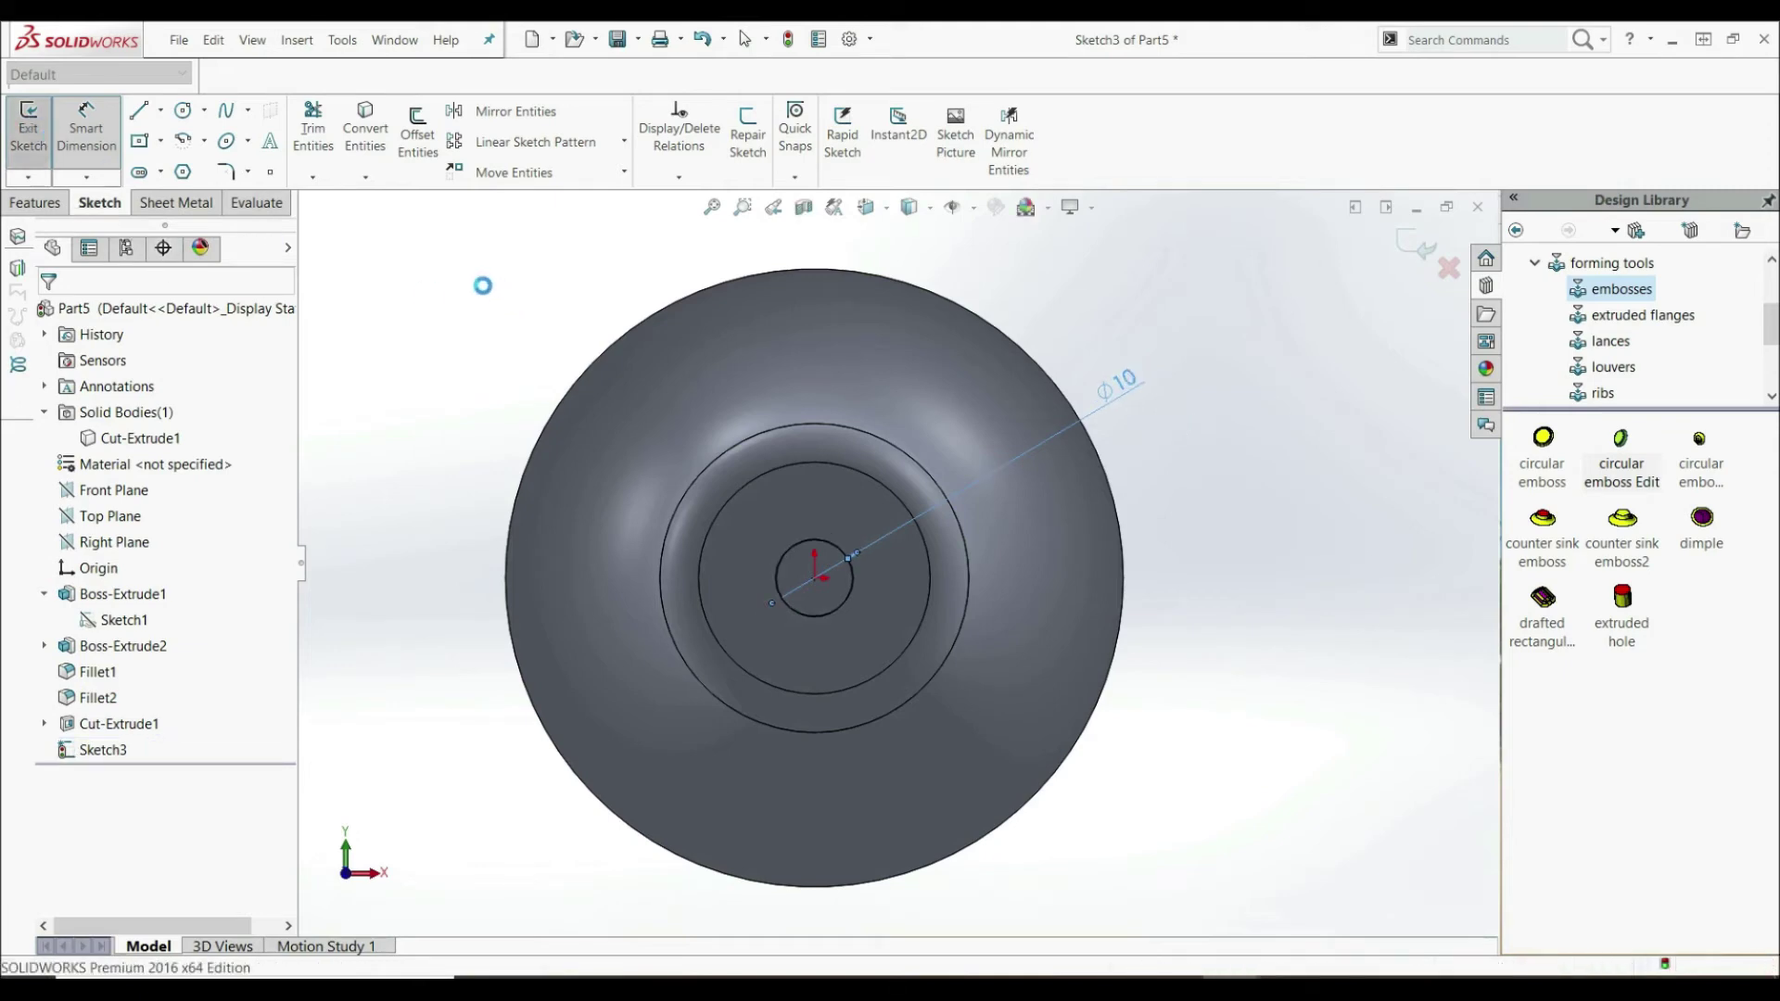
pyautogui.click(480, 287)
# - Make the Analysis Preparation toolset available among the command sets
pyautogui.moveTo(620, 265); pyautogui.dragTo(525, 375, button='middle')
pyautogui.scroll(3, 823, 475)
pyautogui.scroll(-3, 823, 476)
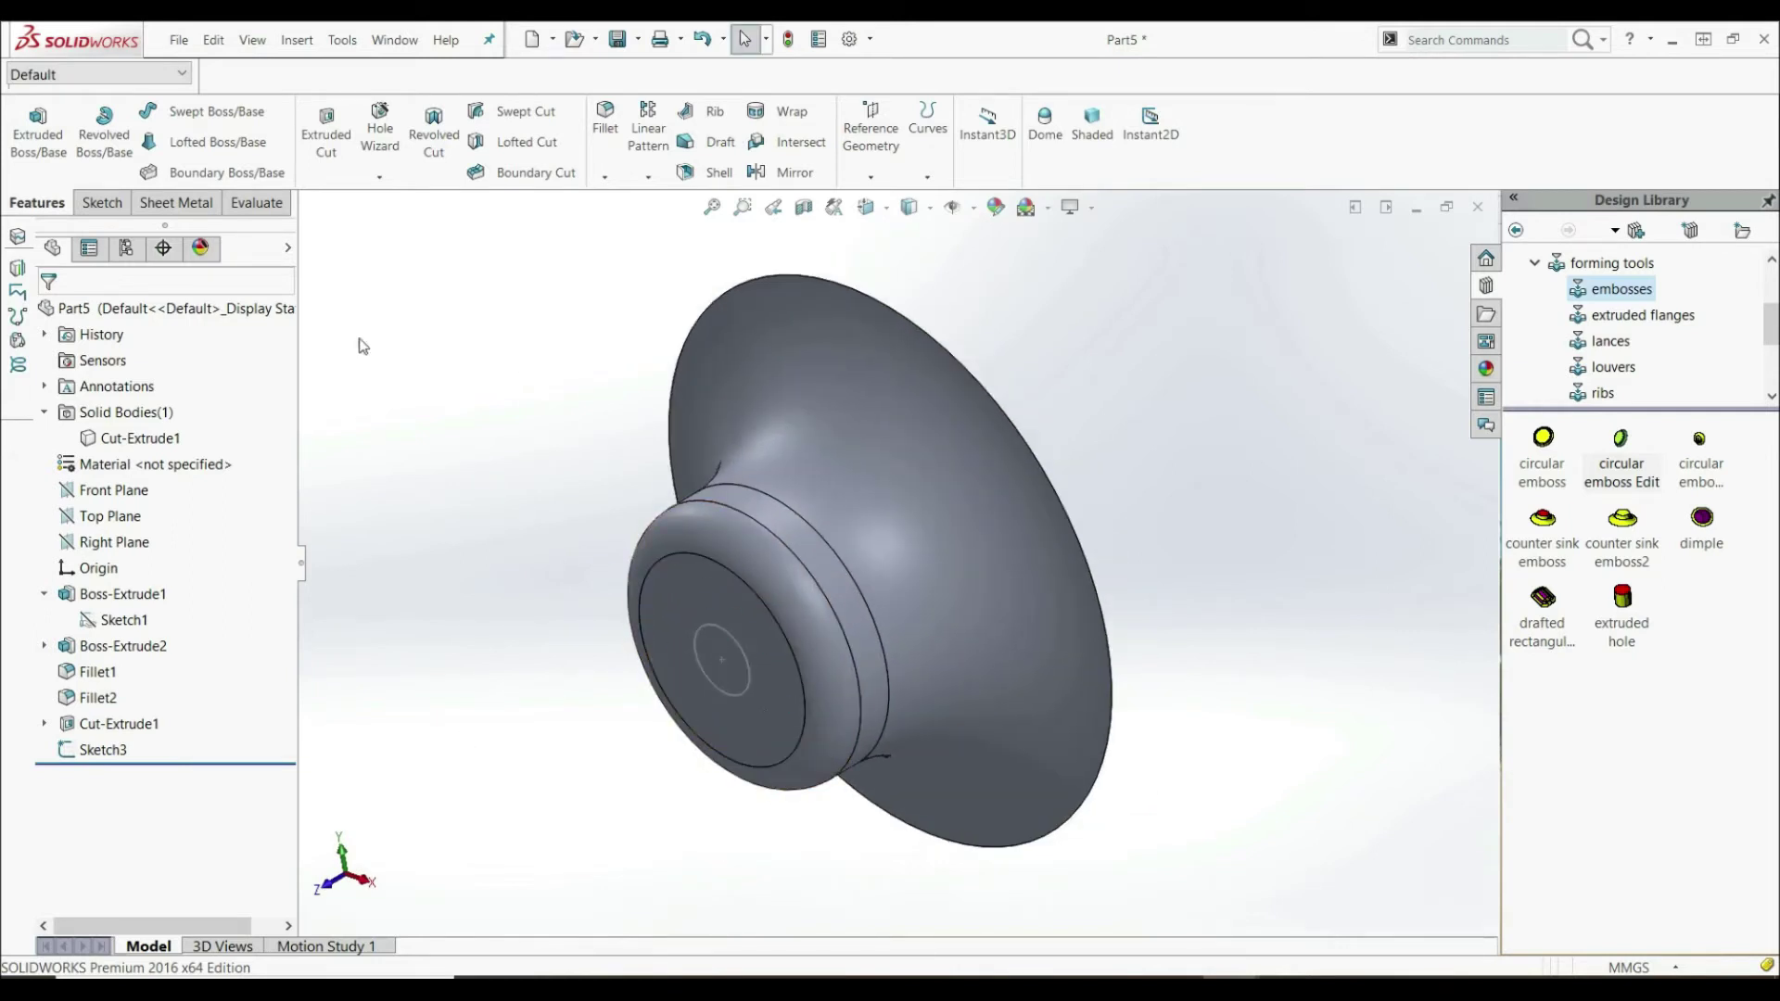
pyautogui.rightClick(249, 213)
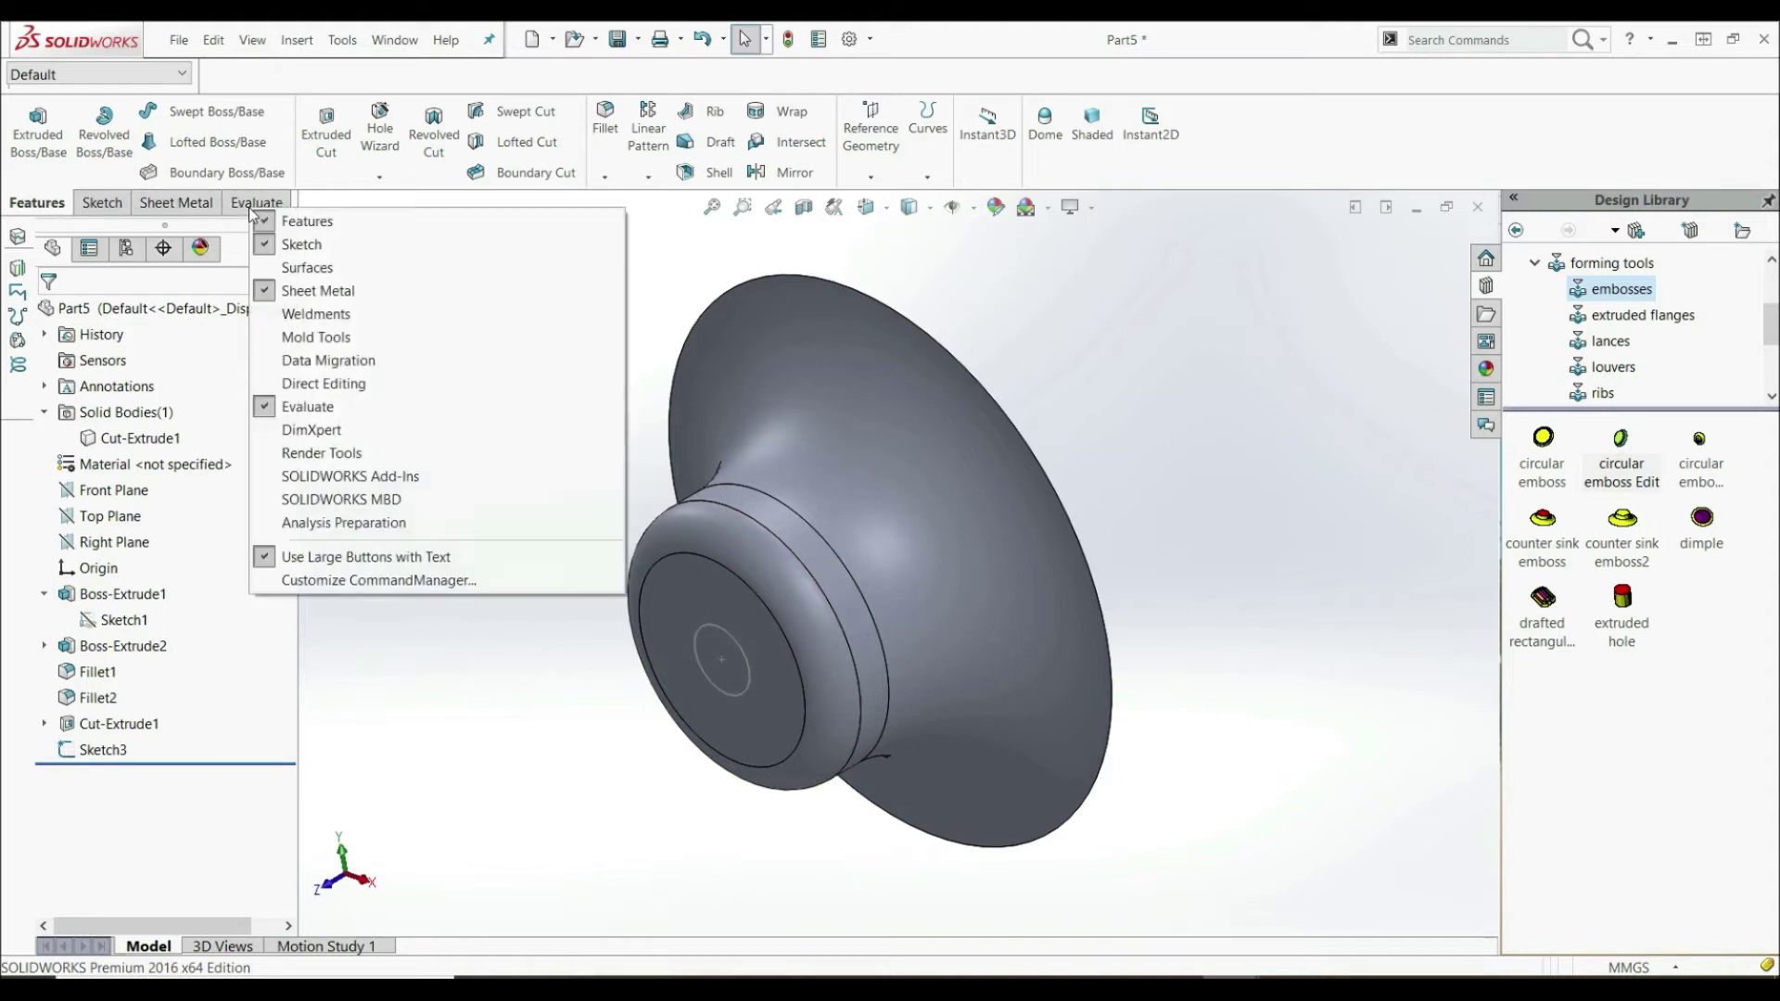
pyautogui.click(378, 523)
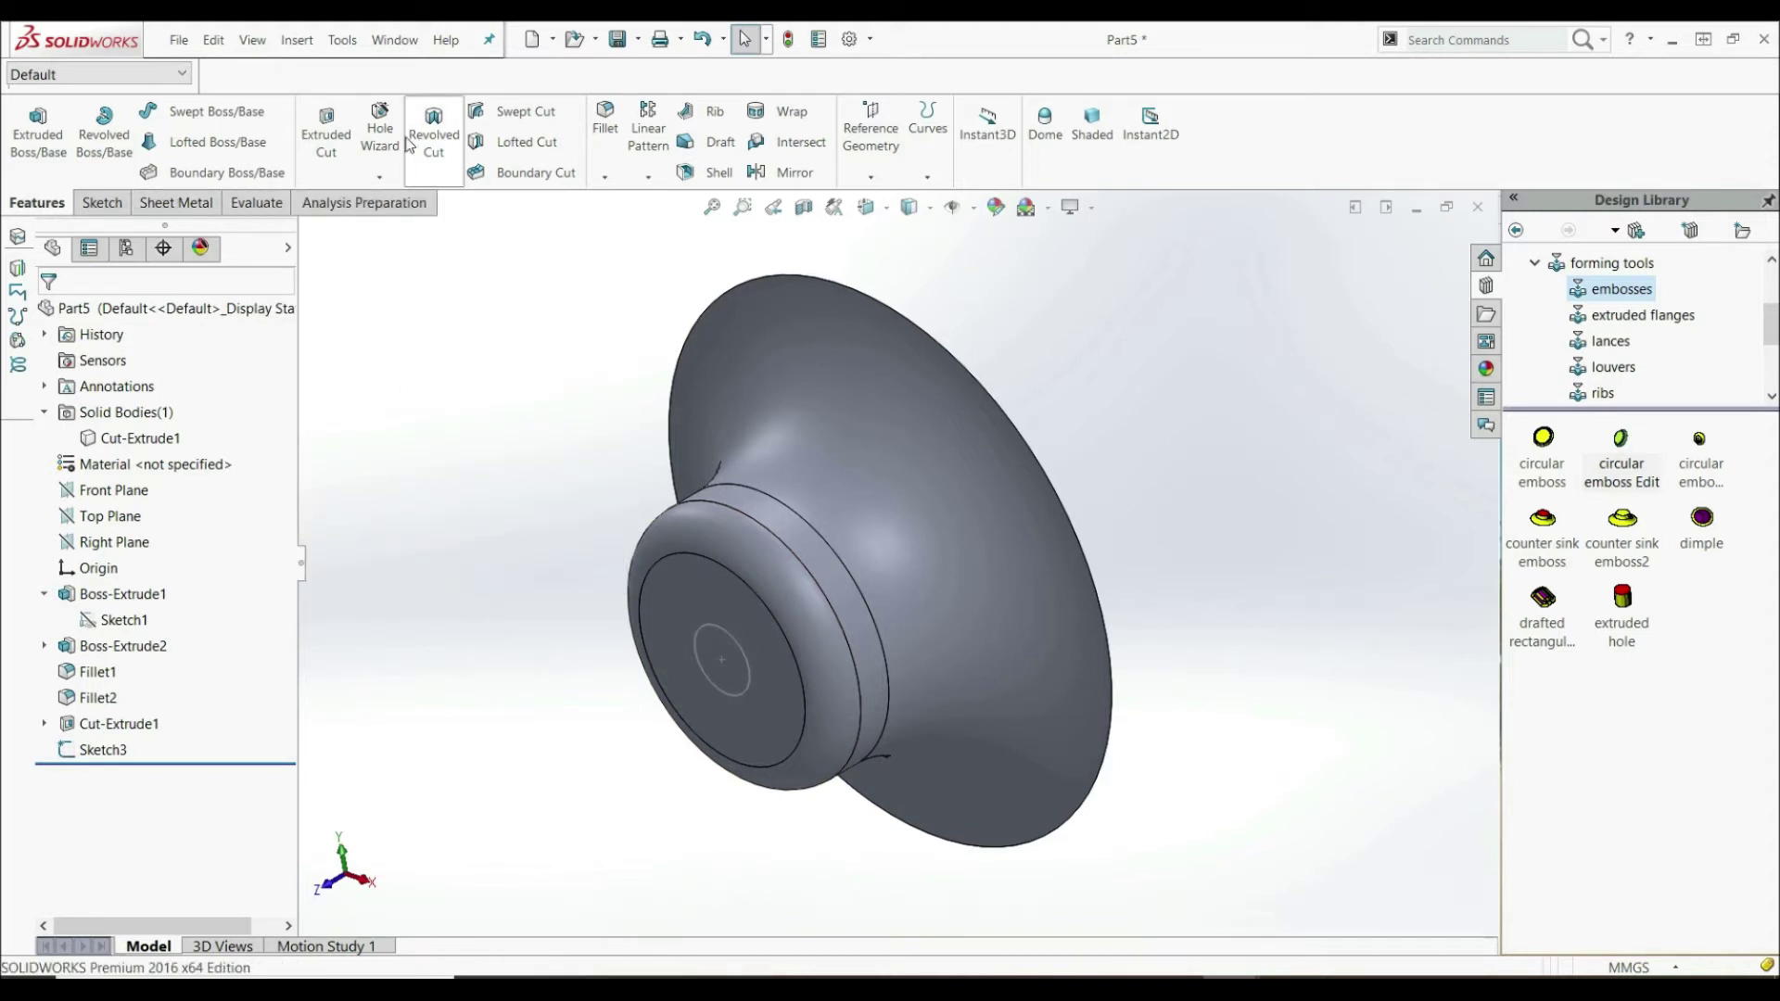
# - Split the boss's flat end face with a Split Line of type Projection, using the 10 mm circle sketch
pyautogui.click(371, 203)
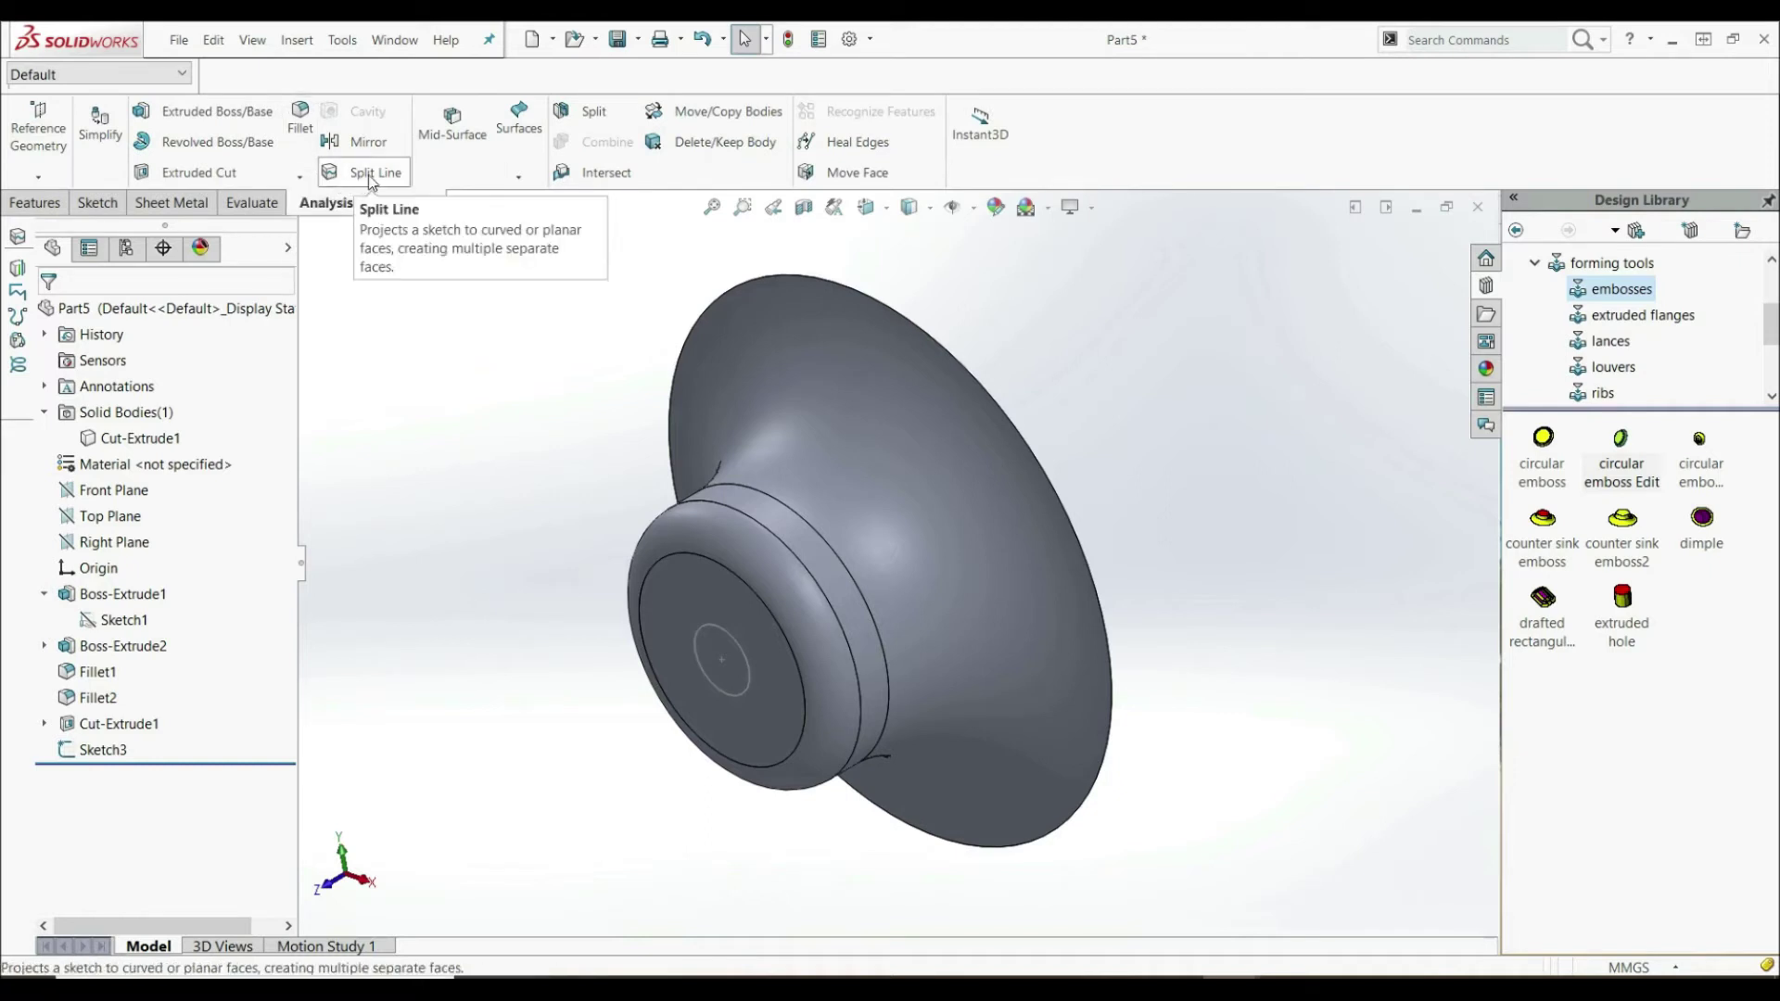
pyautogui.click(371, 174)
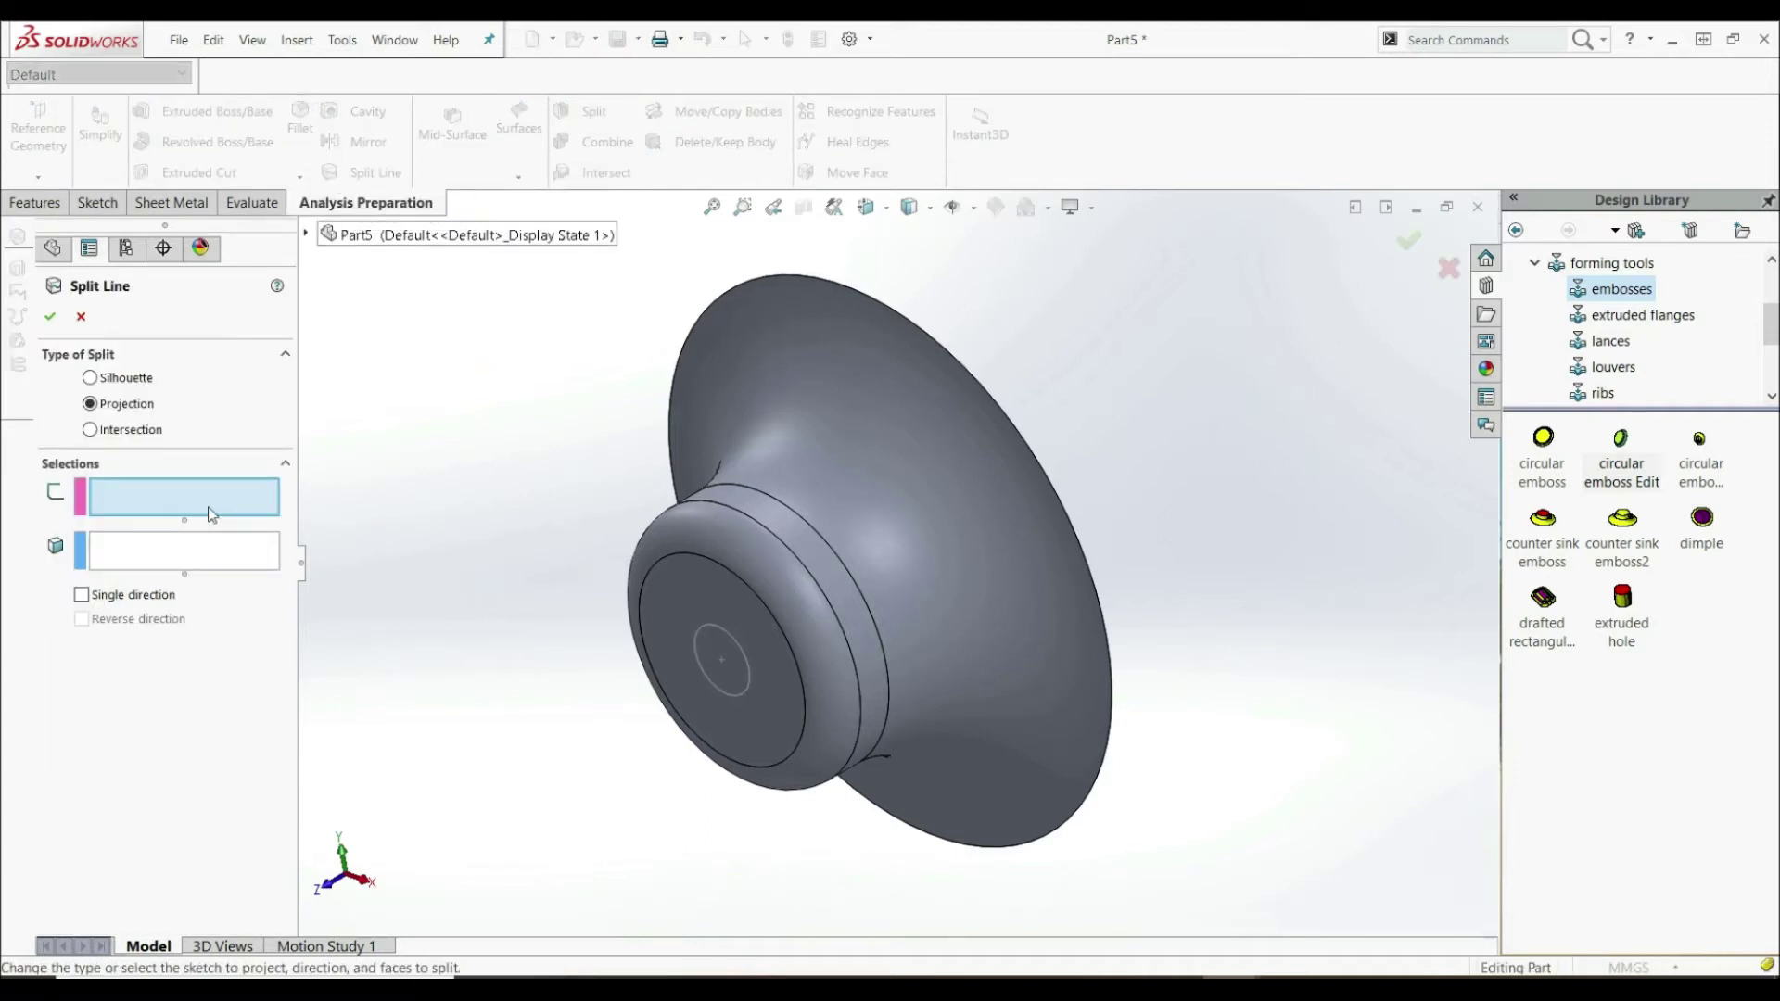
pyautogui.click(703, 633)
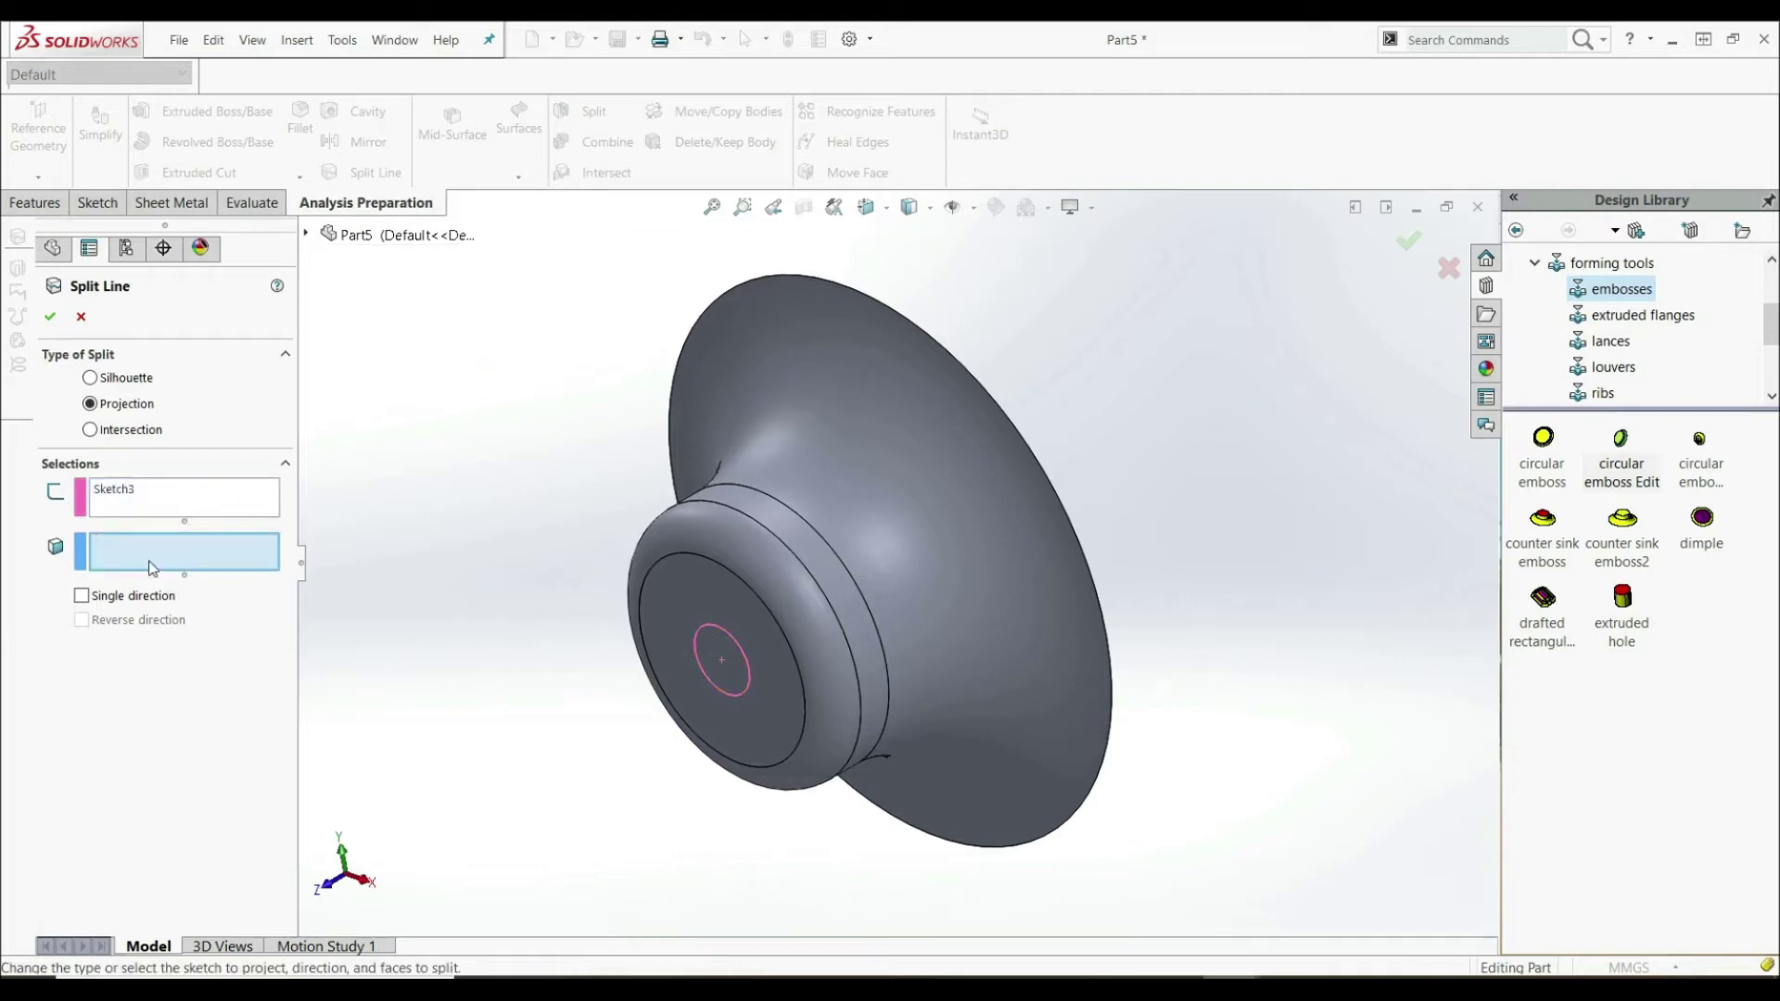
pyautogui.click(675, 602)
pyautogui.click(50, 316)
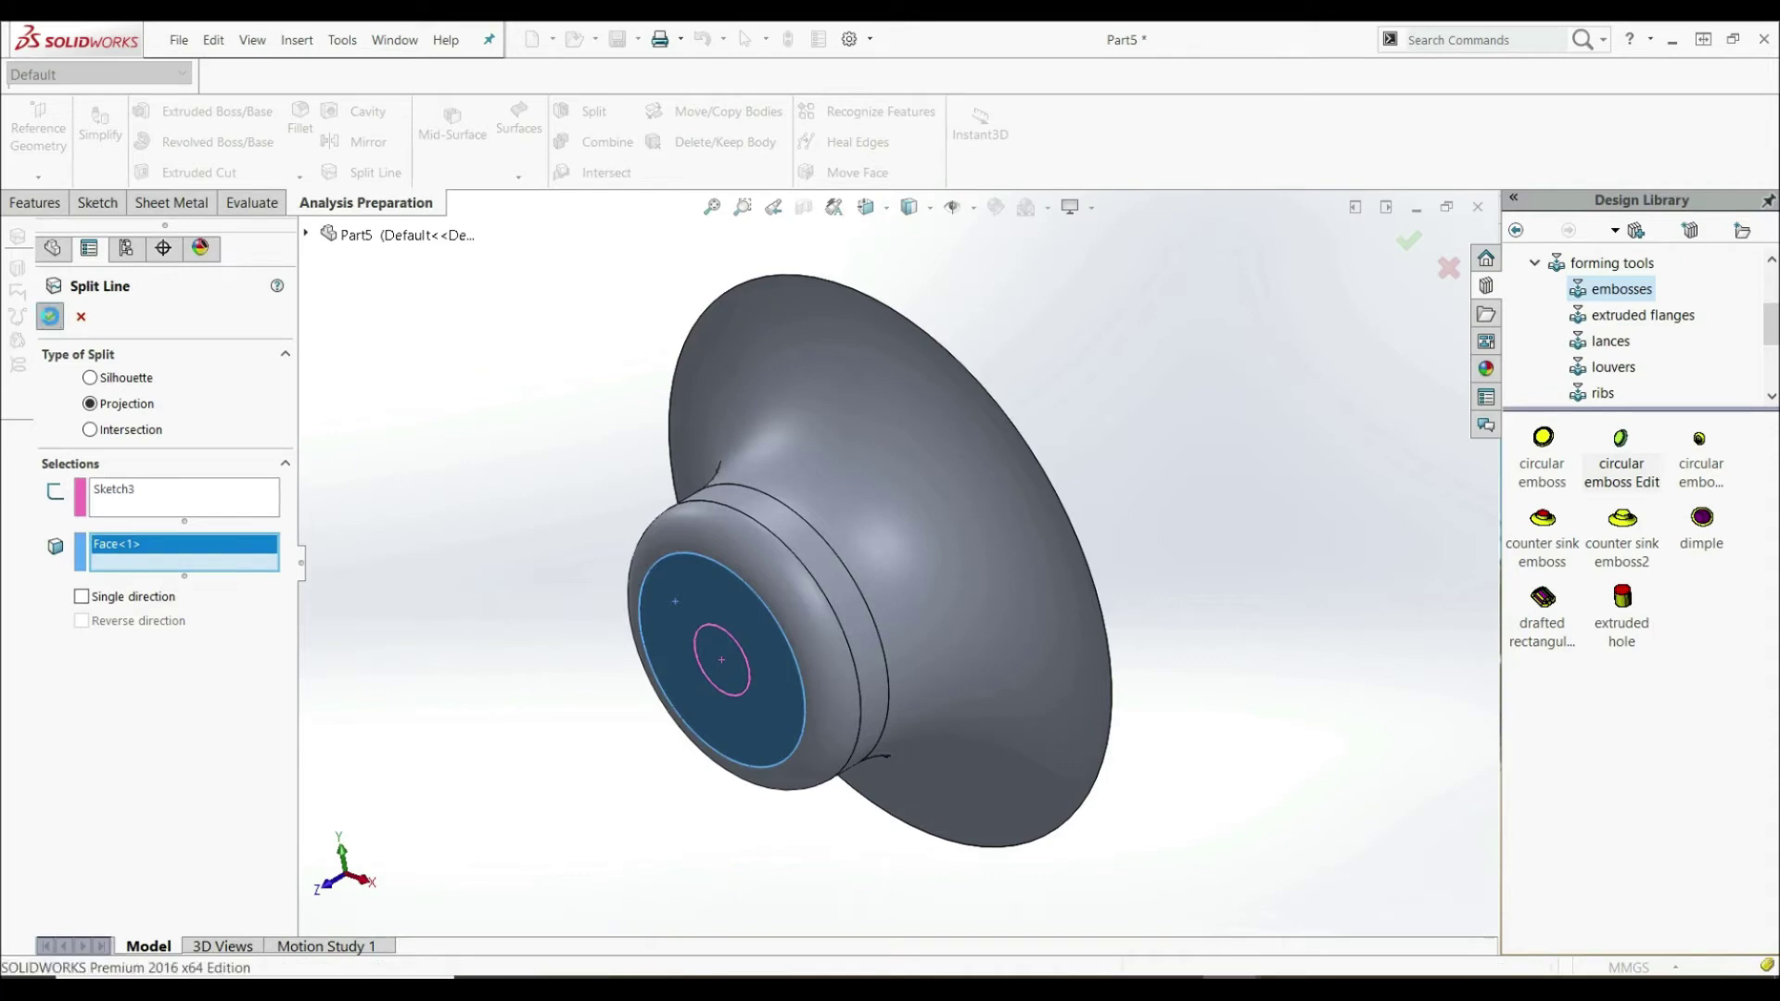
# - Examine the split regions of the boss's end face and the overall shape of the emboss body
pyautogui.moveTo(695, 706); pyautogui.dragTo(819, 620, button='middle')
pyautogui.scroll(-3, 806, 631)
pyautogui.click(803, 606)
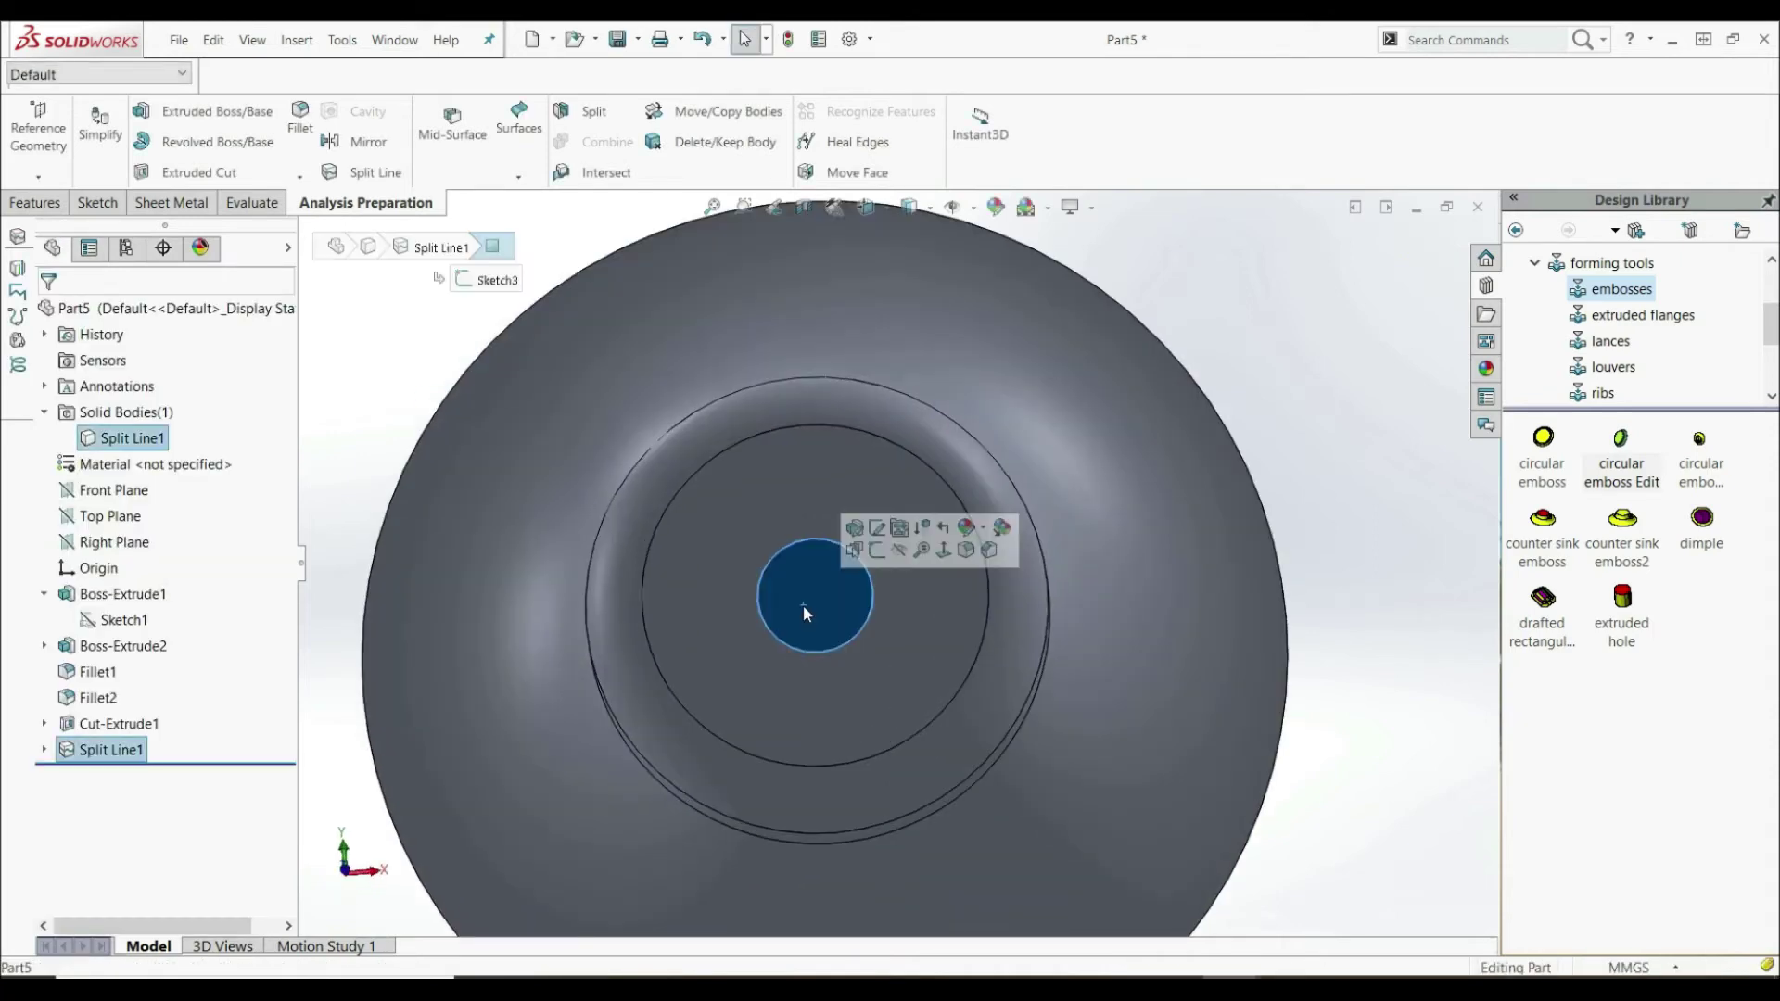
pyautogui.click(715, 554)
pyautogui.scroll(5, 543, 647)
pyautogui.click(547, 515)
pyautogui.moveTo(775, 440); pyautogui.dragTo(675, 525, button='middle')
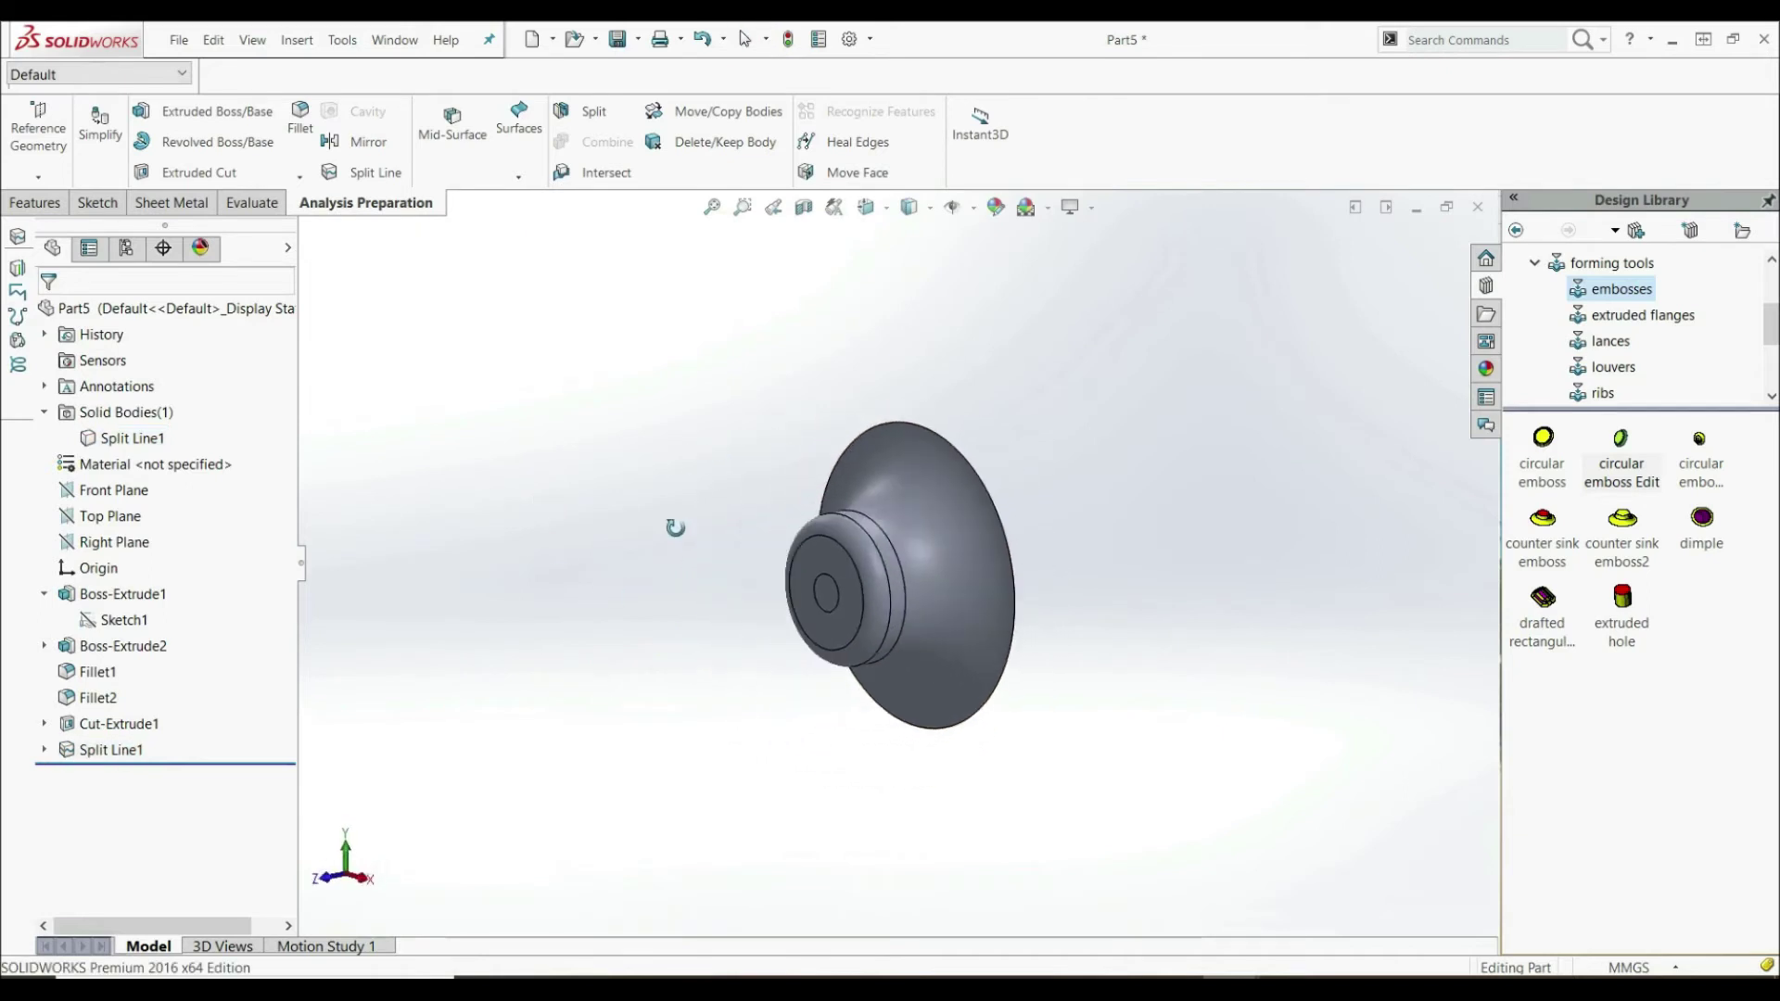
pyautogui.scroll(-4, 945, 567)
pyautogui.scroll(2, 945, 565)
pyautogui.scroll(-1, 944, 558)
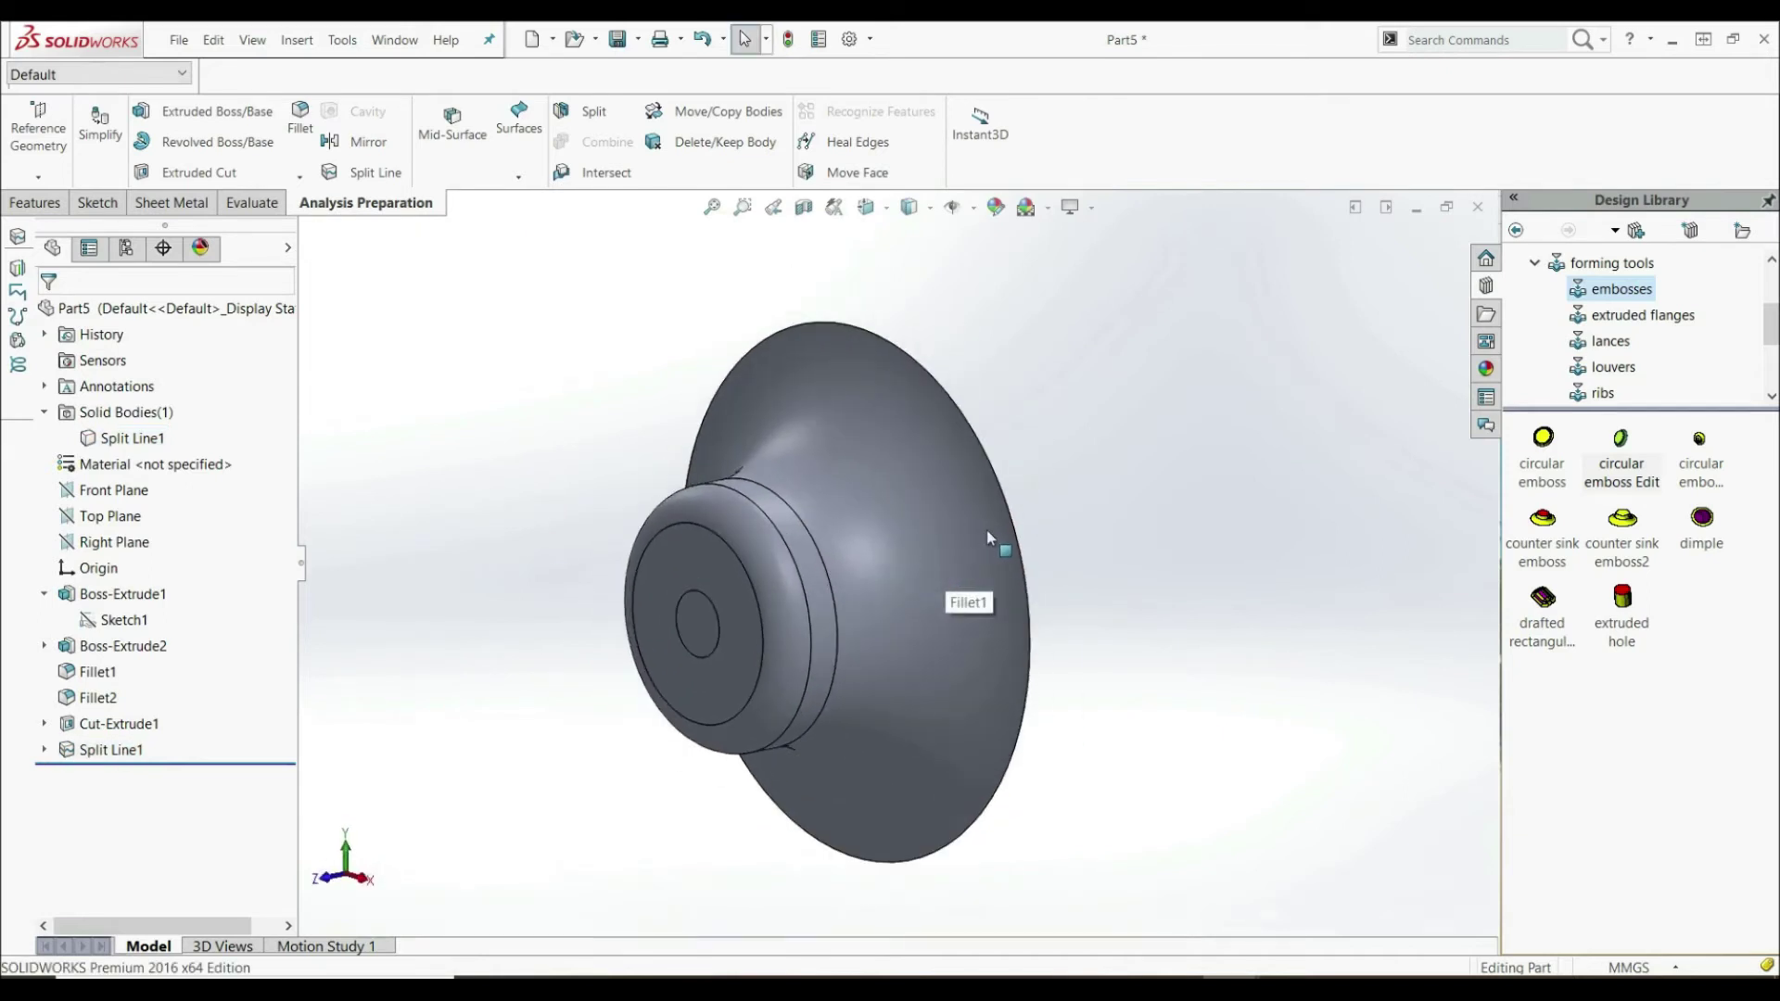
# - Define a Forming Tool with the large flat back face as stopping face and the small 10 mm circular face as the face to remove
pyautogui.click(157, 212)
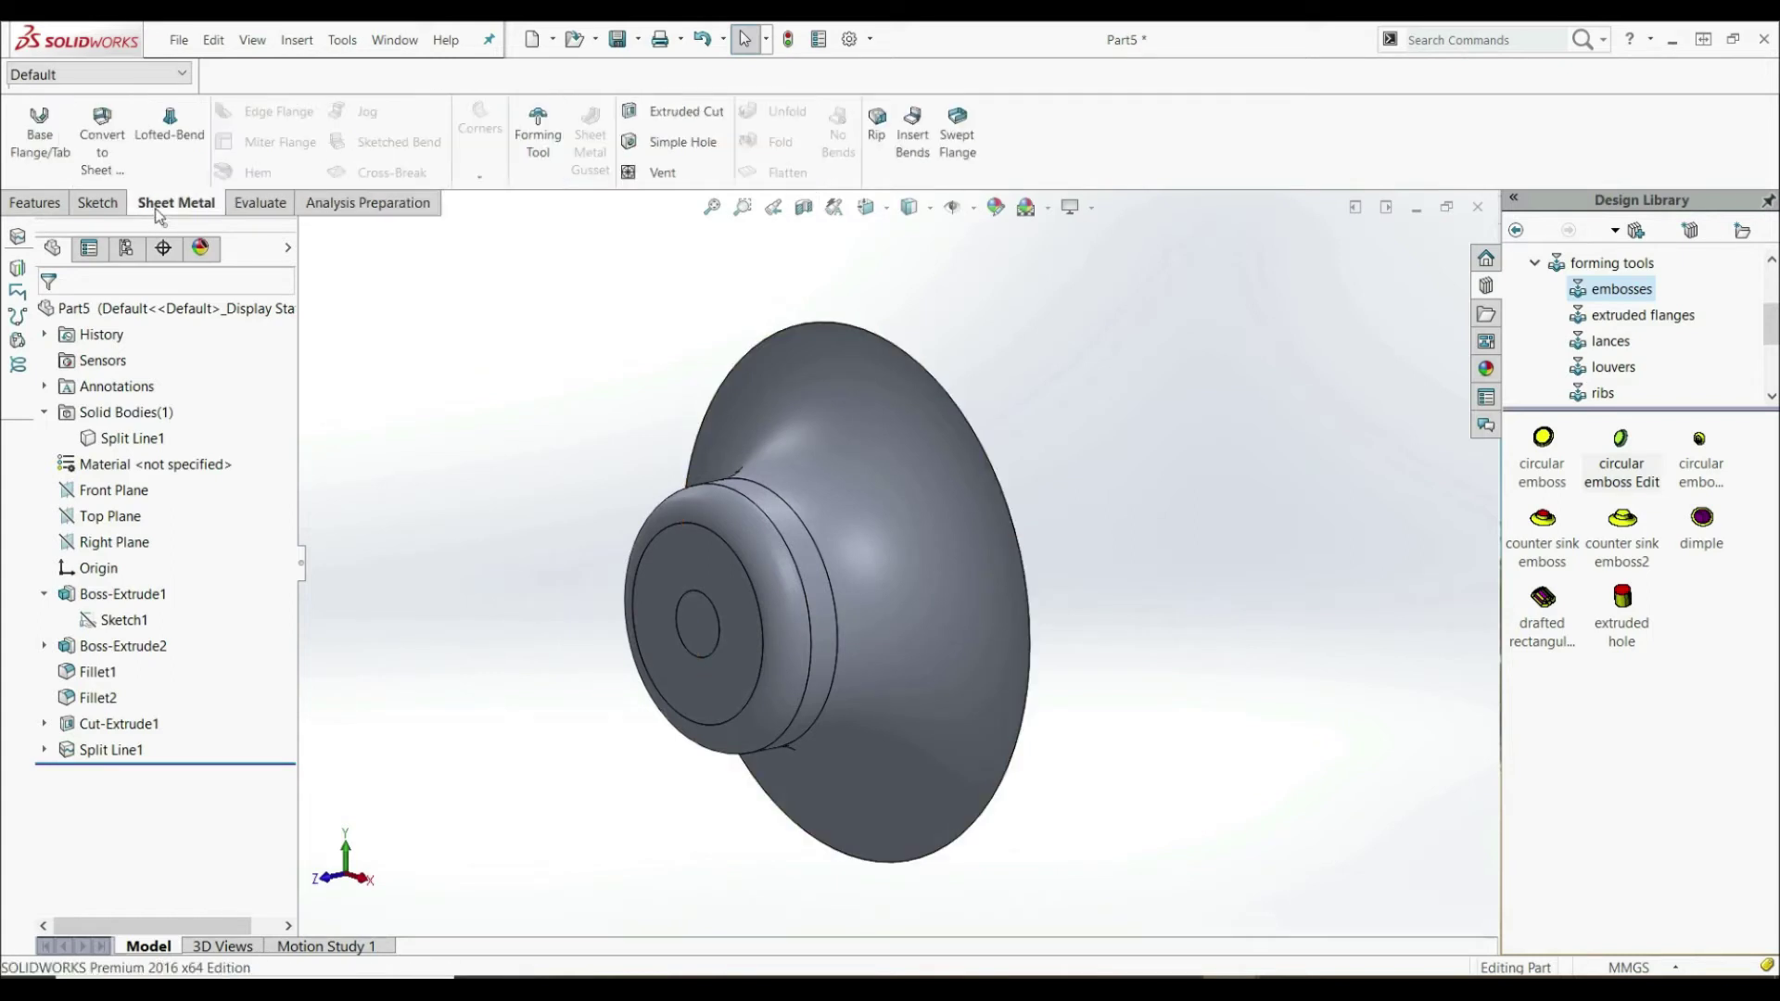
pyautogui.click(536, 139)
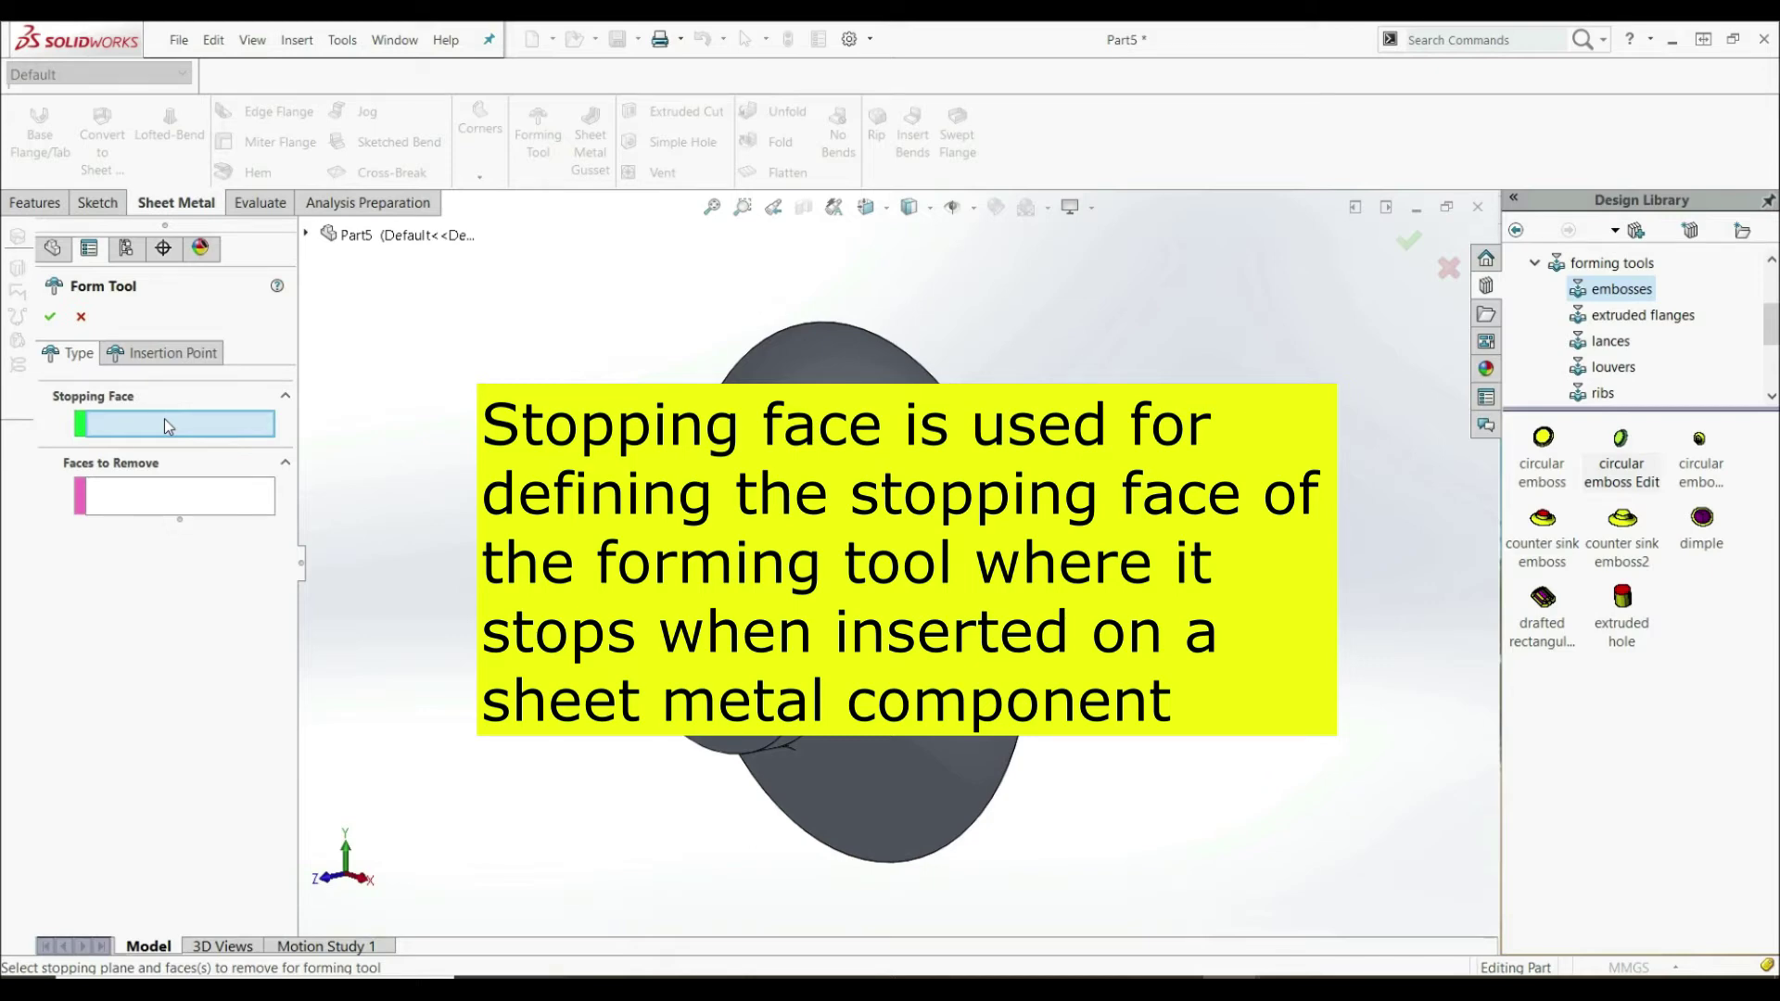
pyautogui.moveTo(892, 476); pyautogui.dragTo(757, 534, button='middle')
pyautogui.click(806, 580)
pyautogui.moveTo(481, 820); pyautogui.dragTo(666, 684, button='middle')
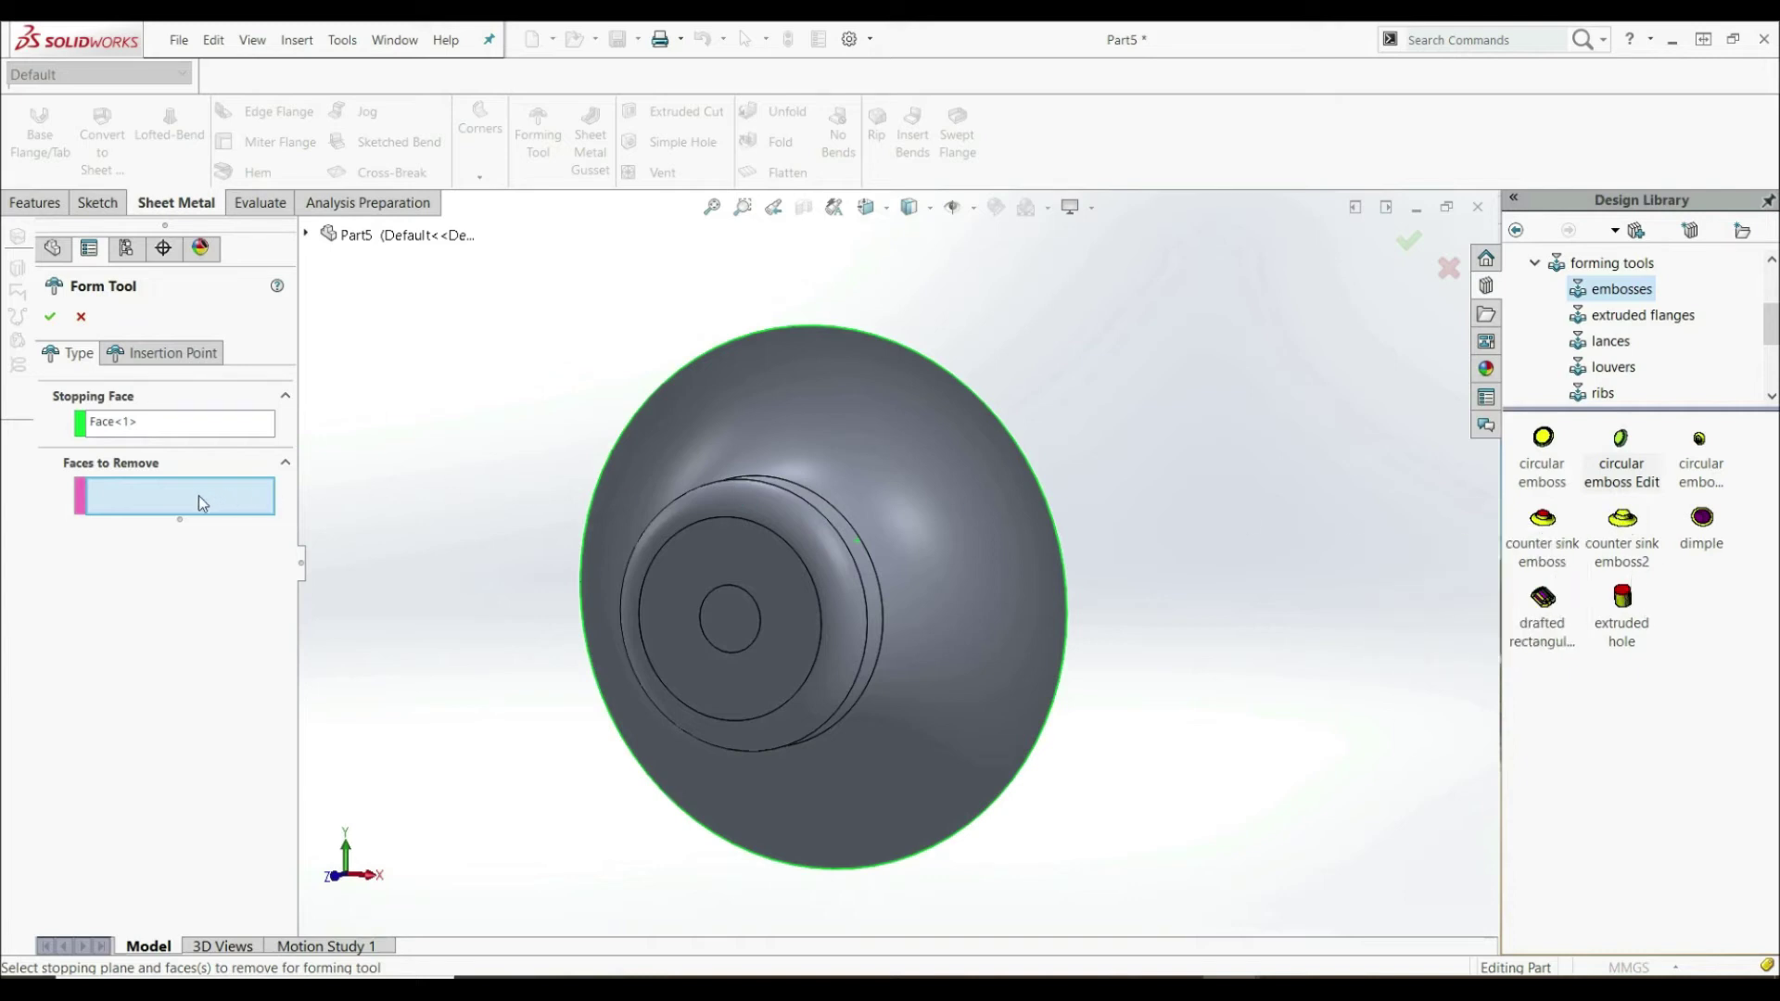
pyautogui.click(732, 625)
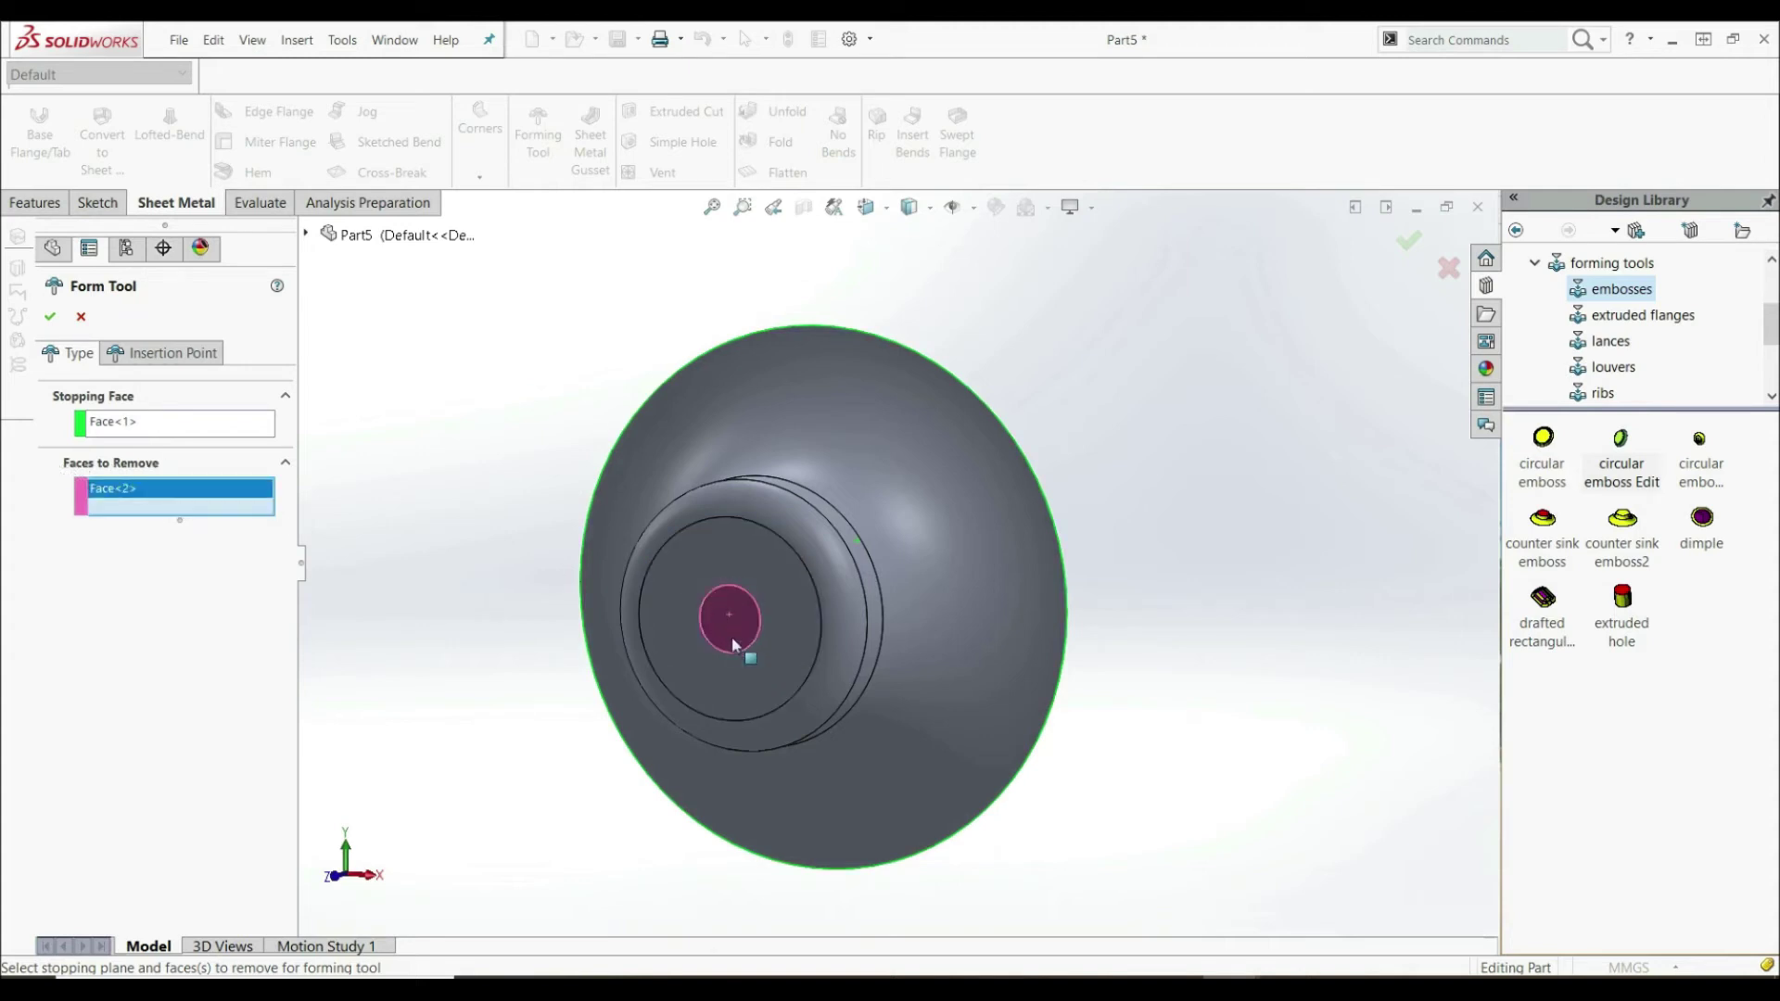
# - Keep the insertion point at the centre of the stopping face and complete the forming tool
pyautogui.moveTo(549, 619); pyautogui.dragTo(418, 560, button='middle')
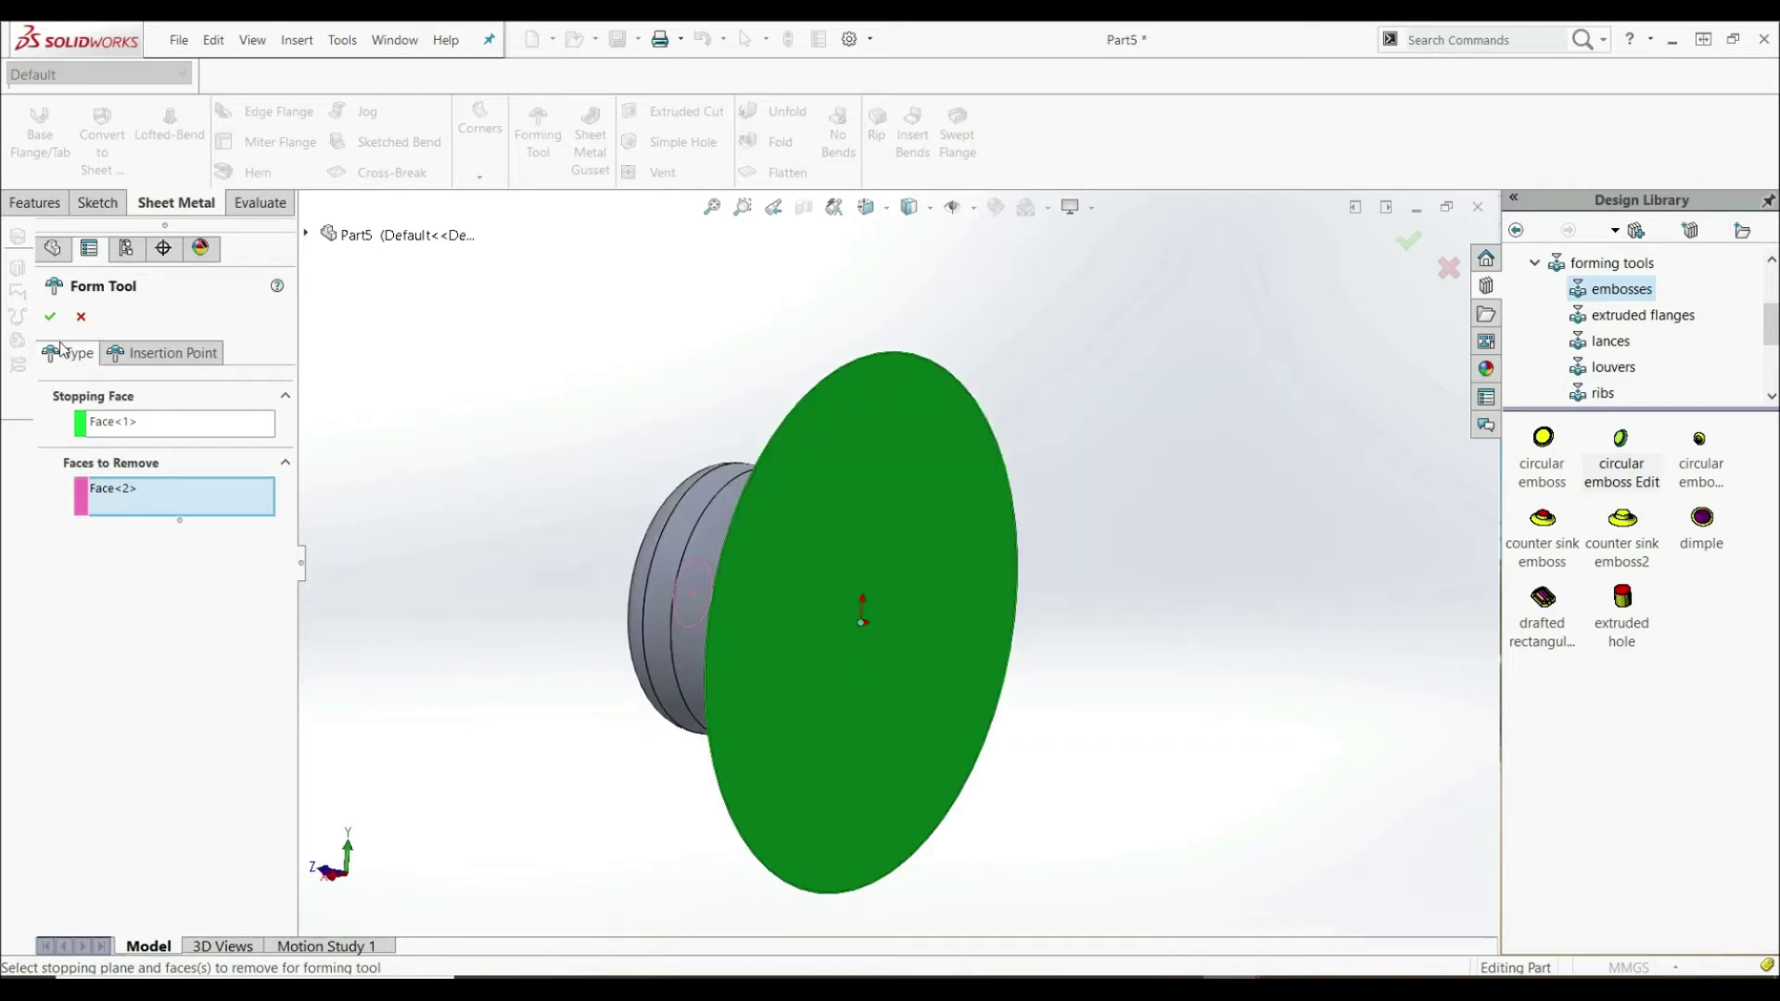
pyautogui.click(196, 365)
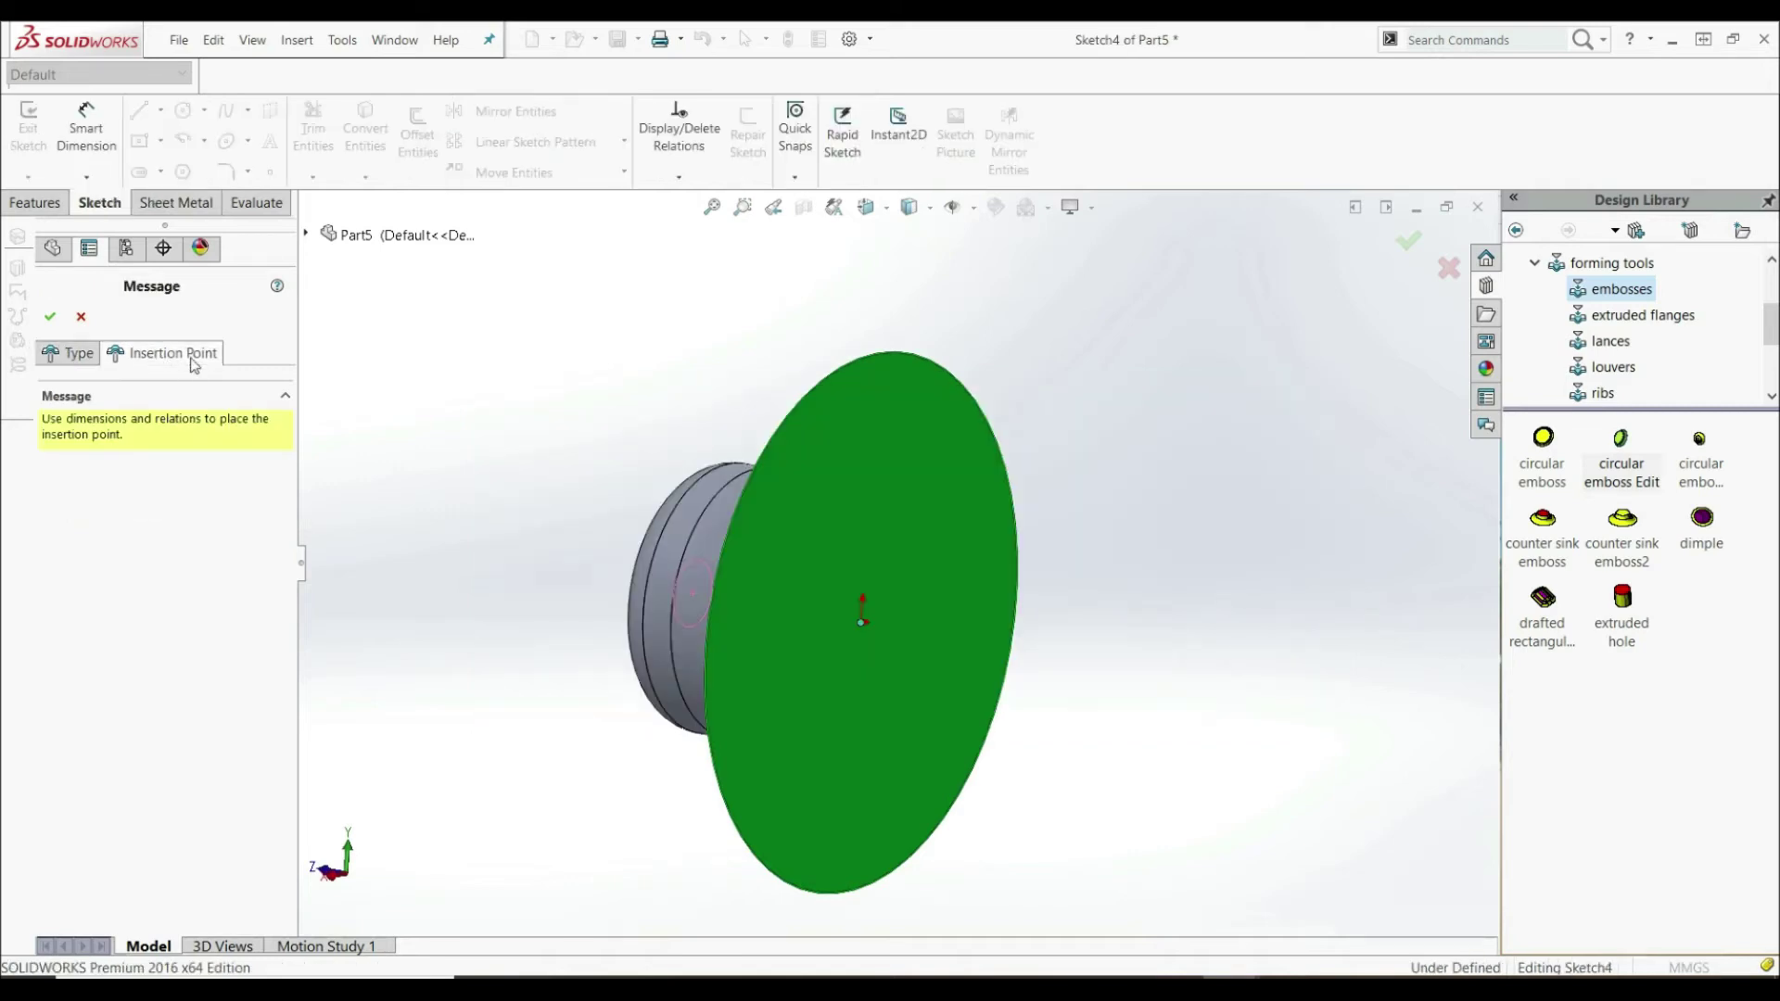
pyautogui.click(862, 622)
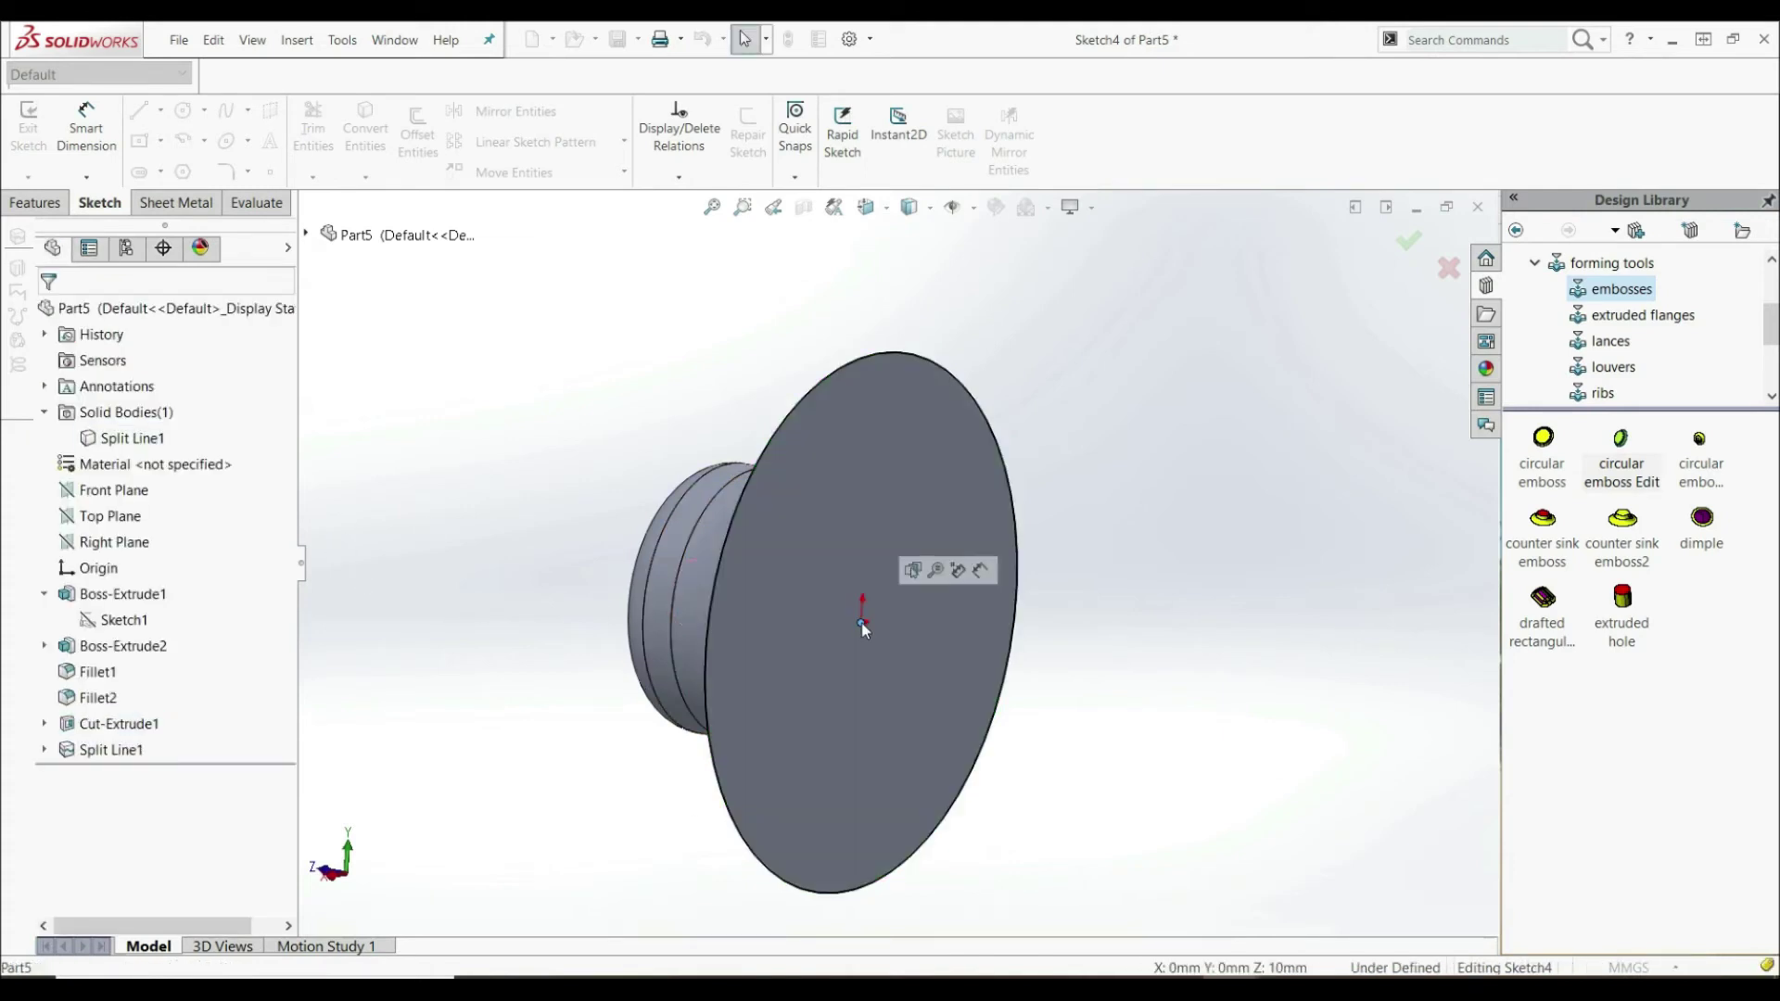
pyautogui.click(484, 564)
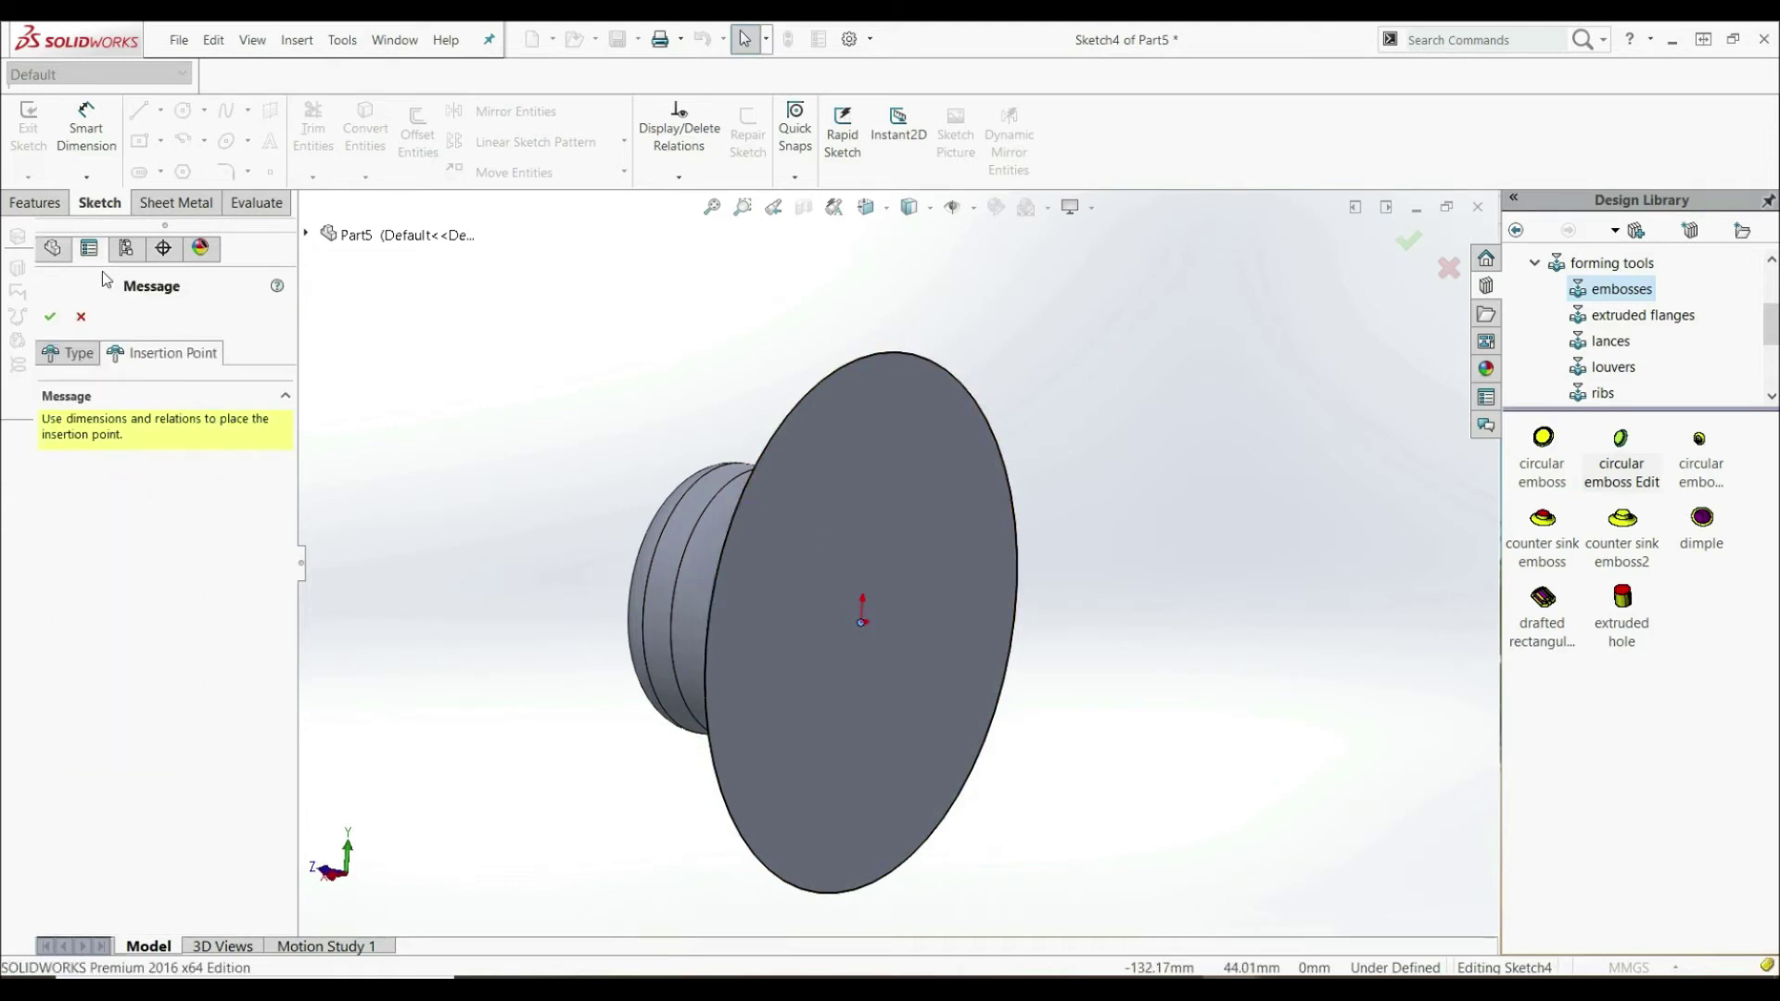
pyautogui.click(52, 315)
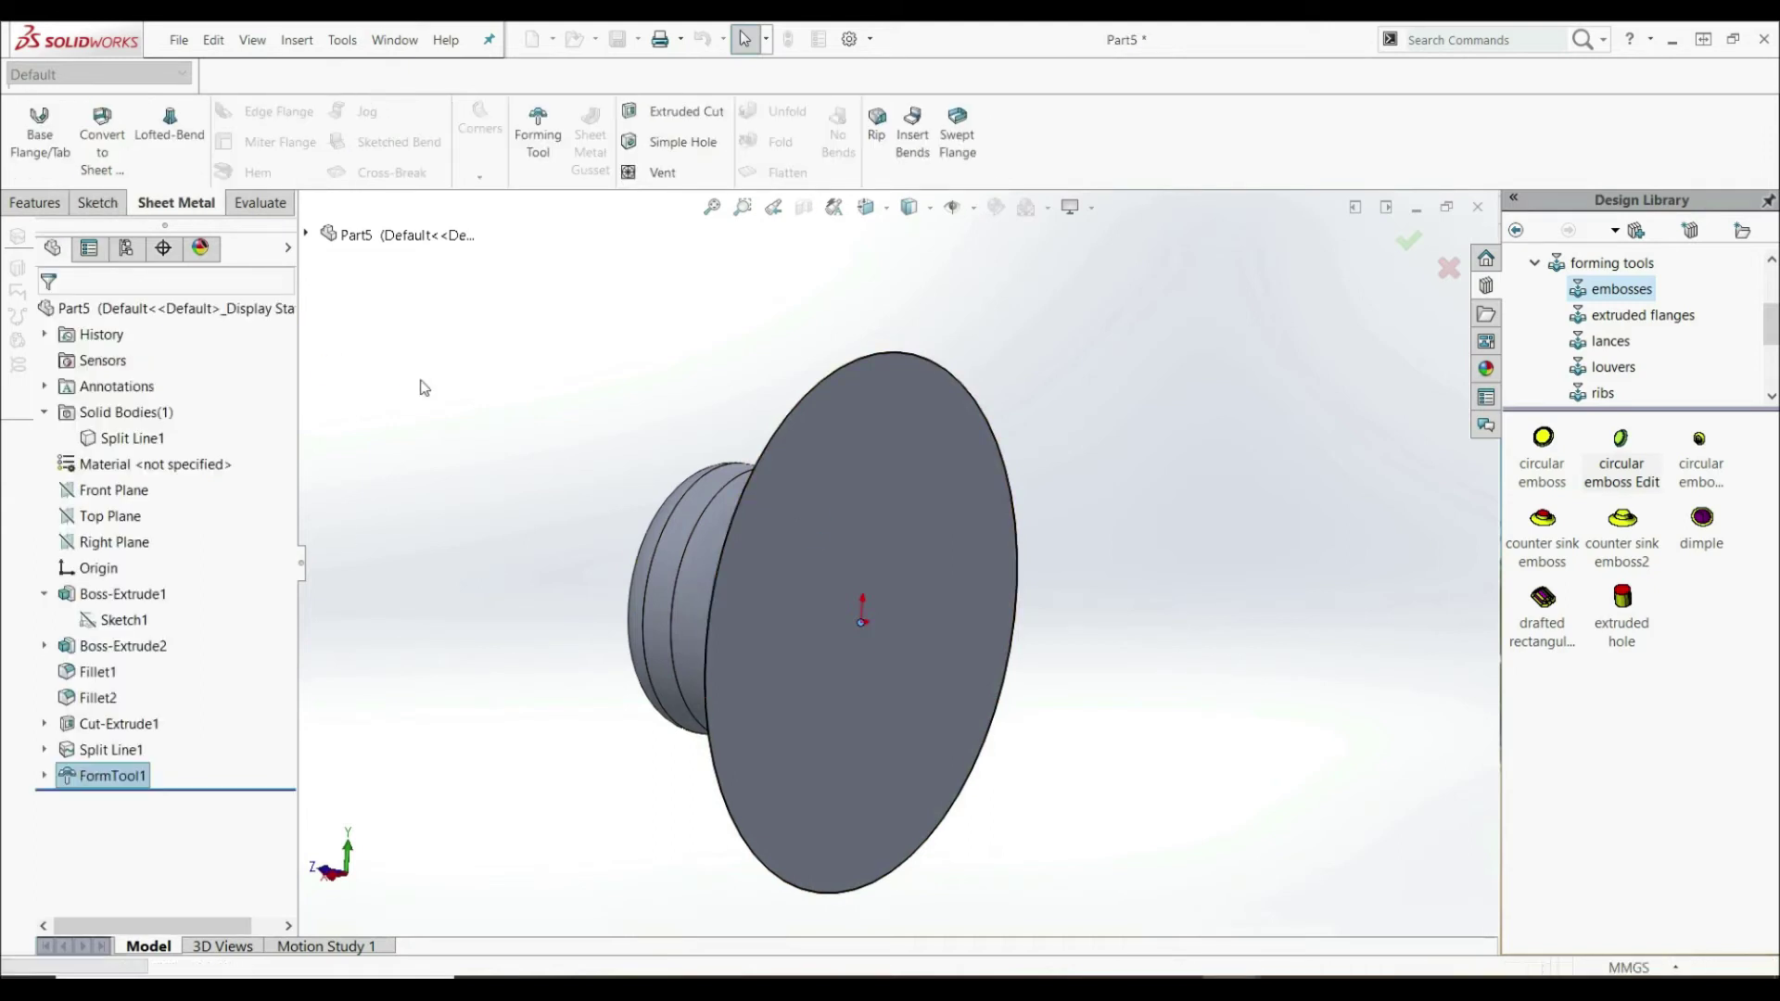
# - Save the forming tool as a Part (*.prt;*.sldprt) file named New FT in the design library's forming tools embosses folder
pyautogui.moveTo(585, 452); pyautogui.dragTo(997, 582, button='middle')
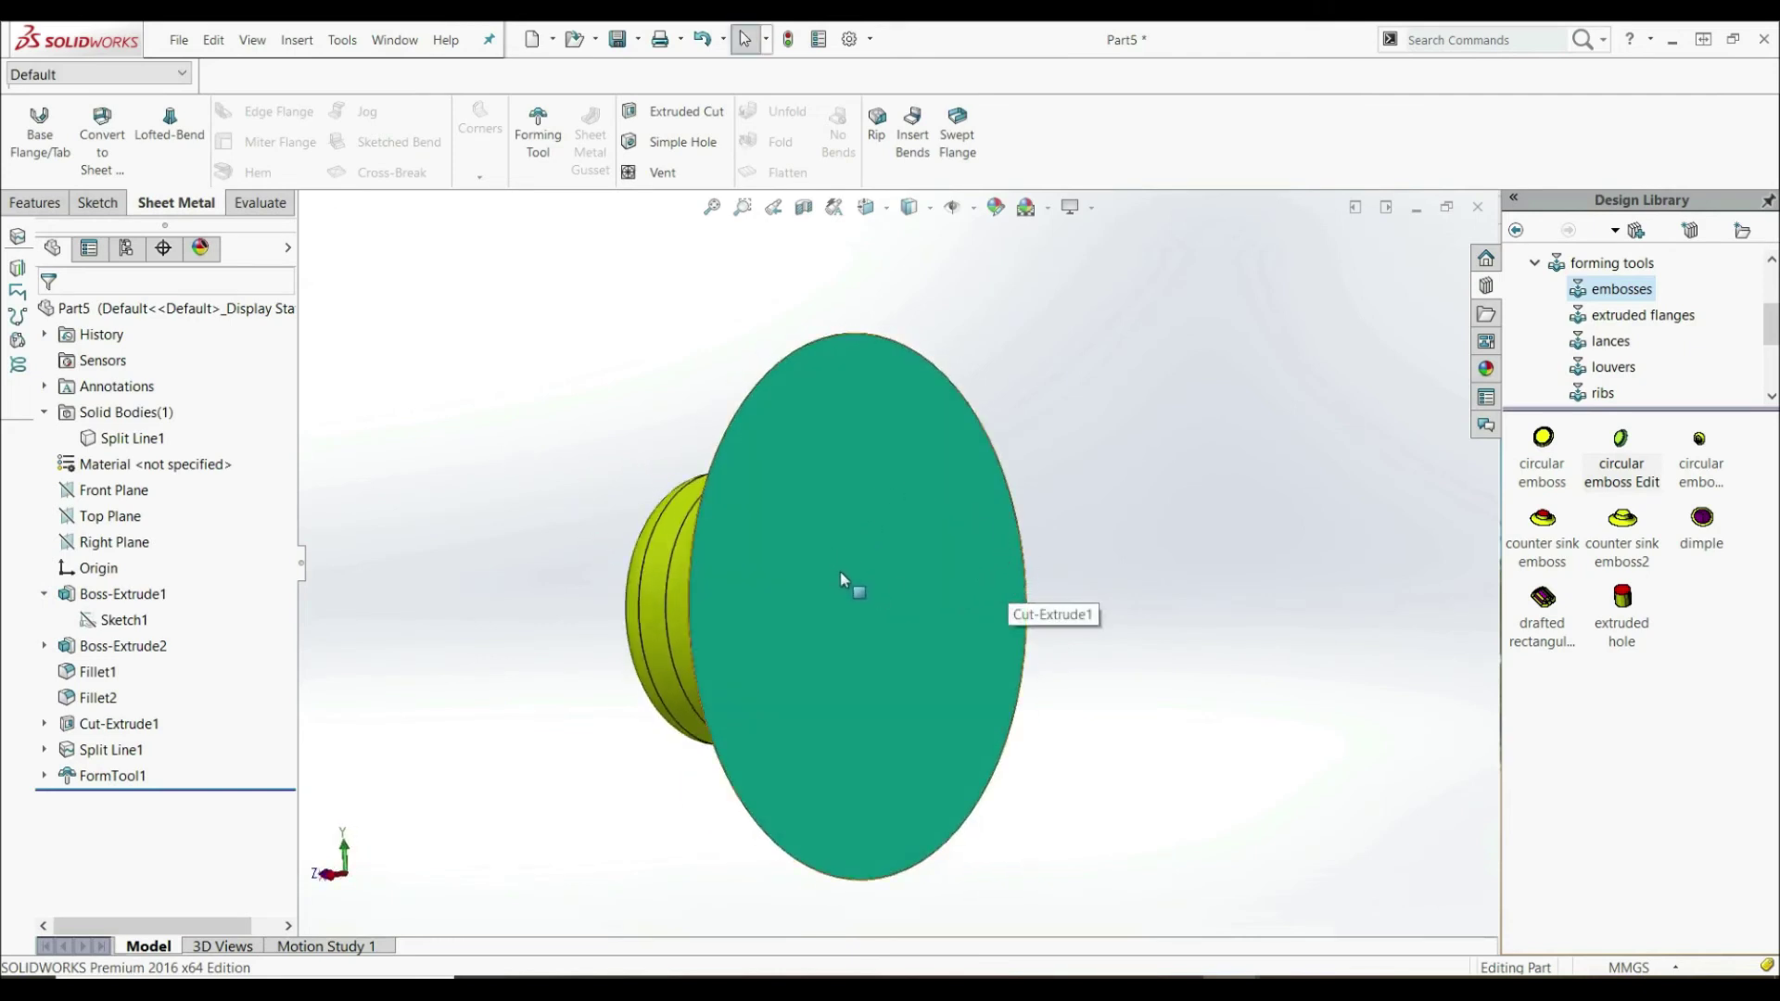
pyautogui.moveTo(635, 601); pyautogui.dragTo(748, 578, button='middle')
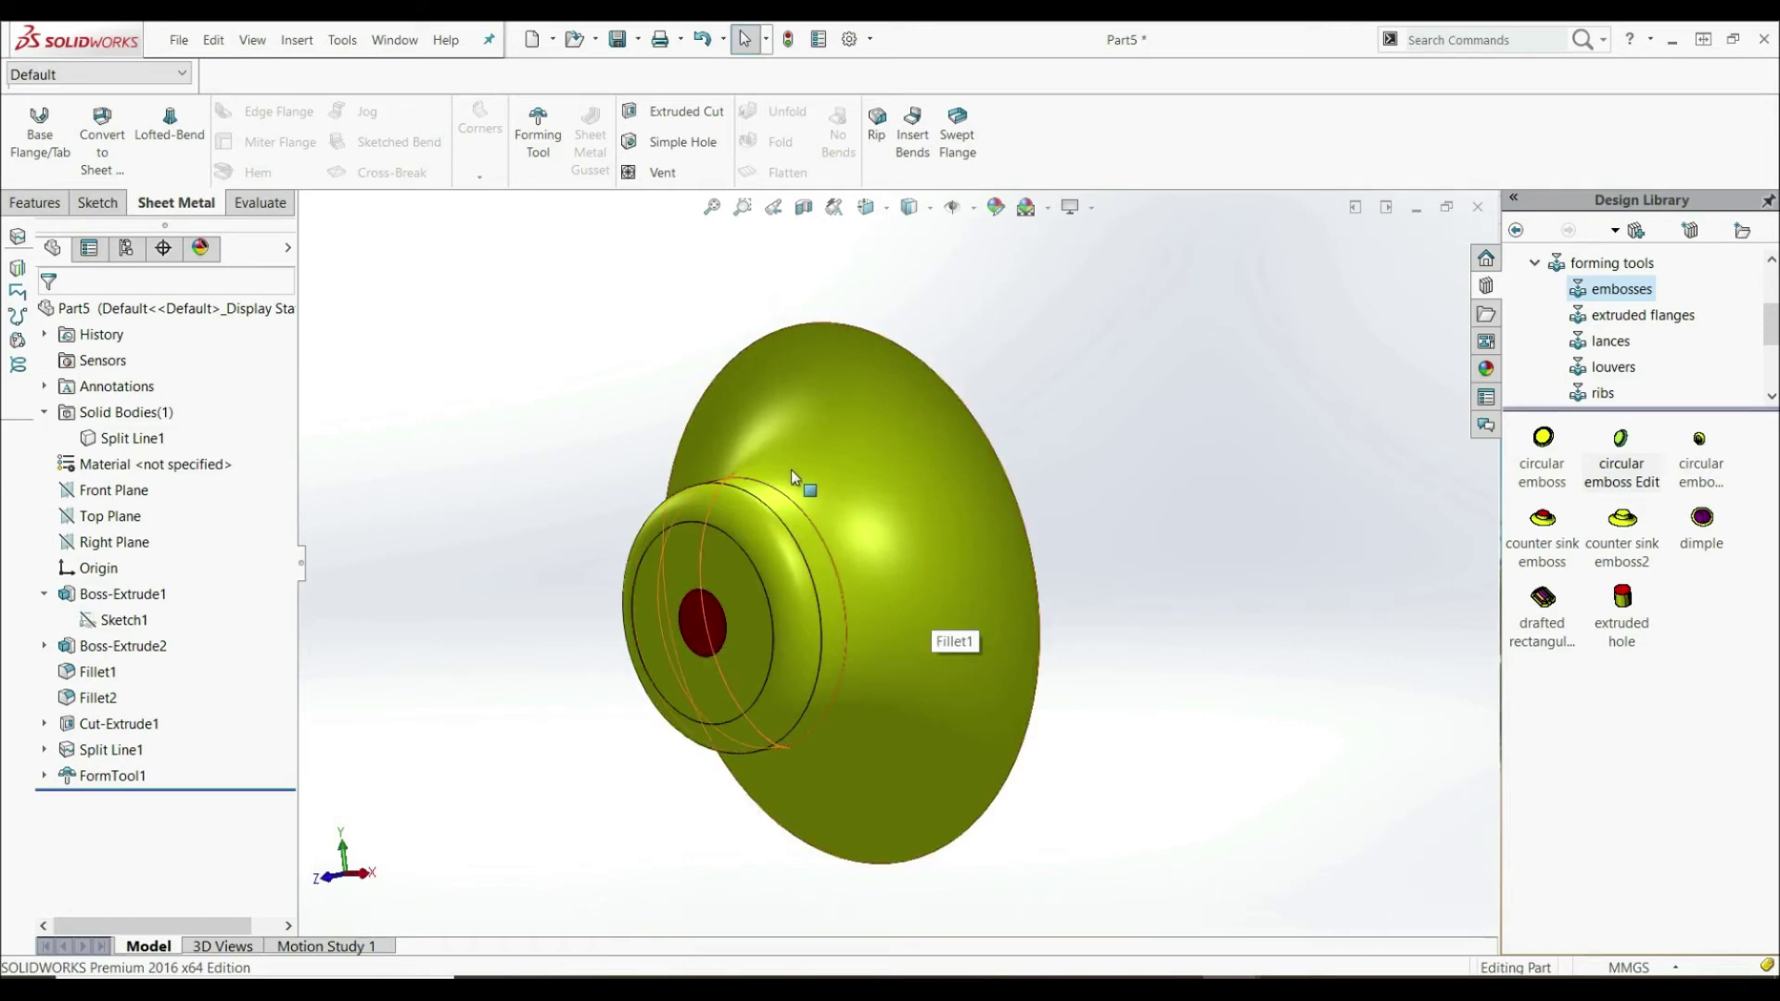
pyautogui.scroll(4, 791, 469)
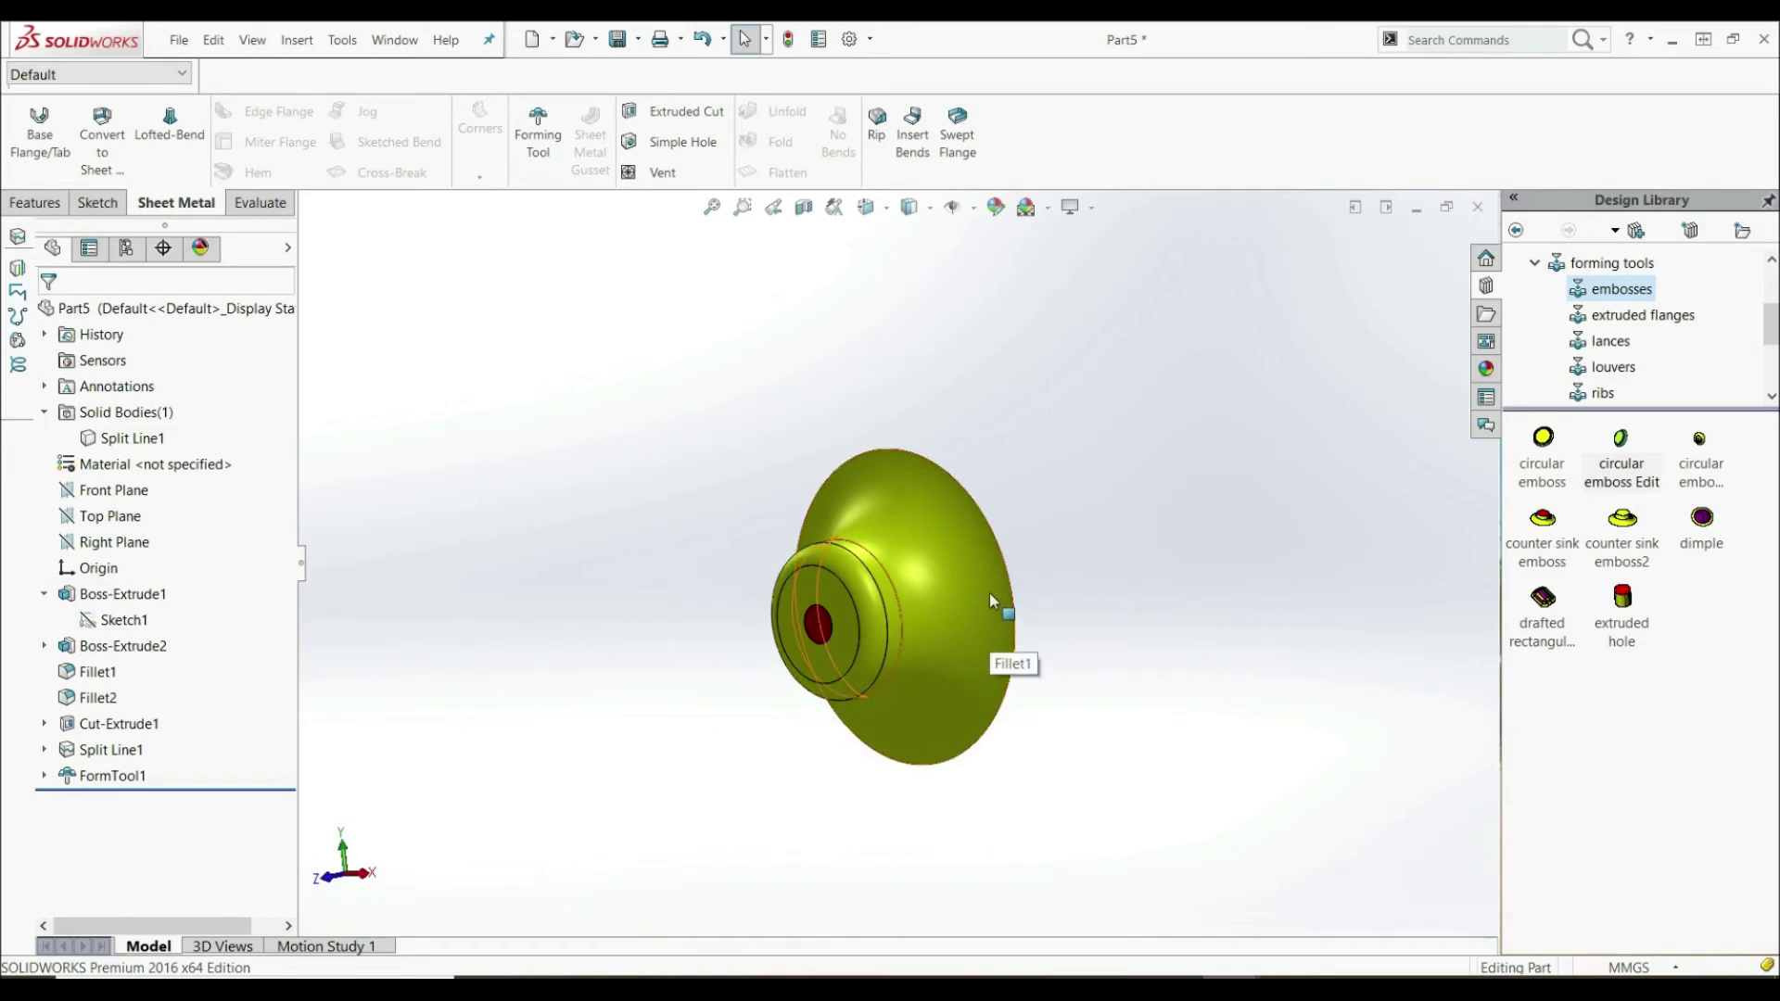
pyautogui.click(179, 40)
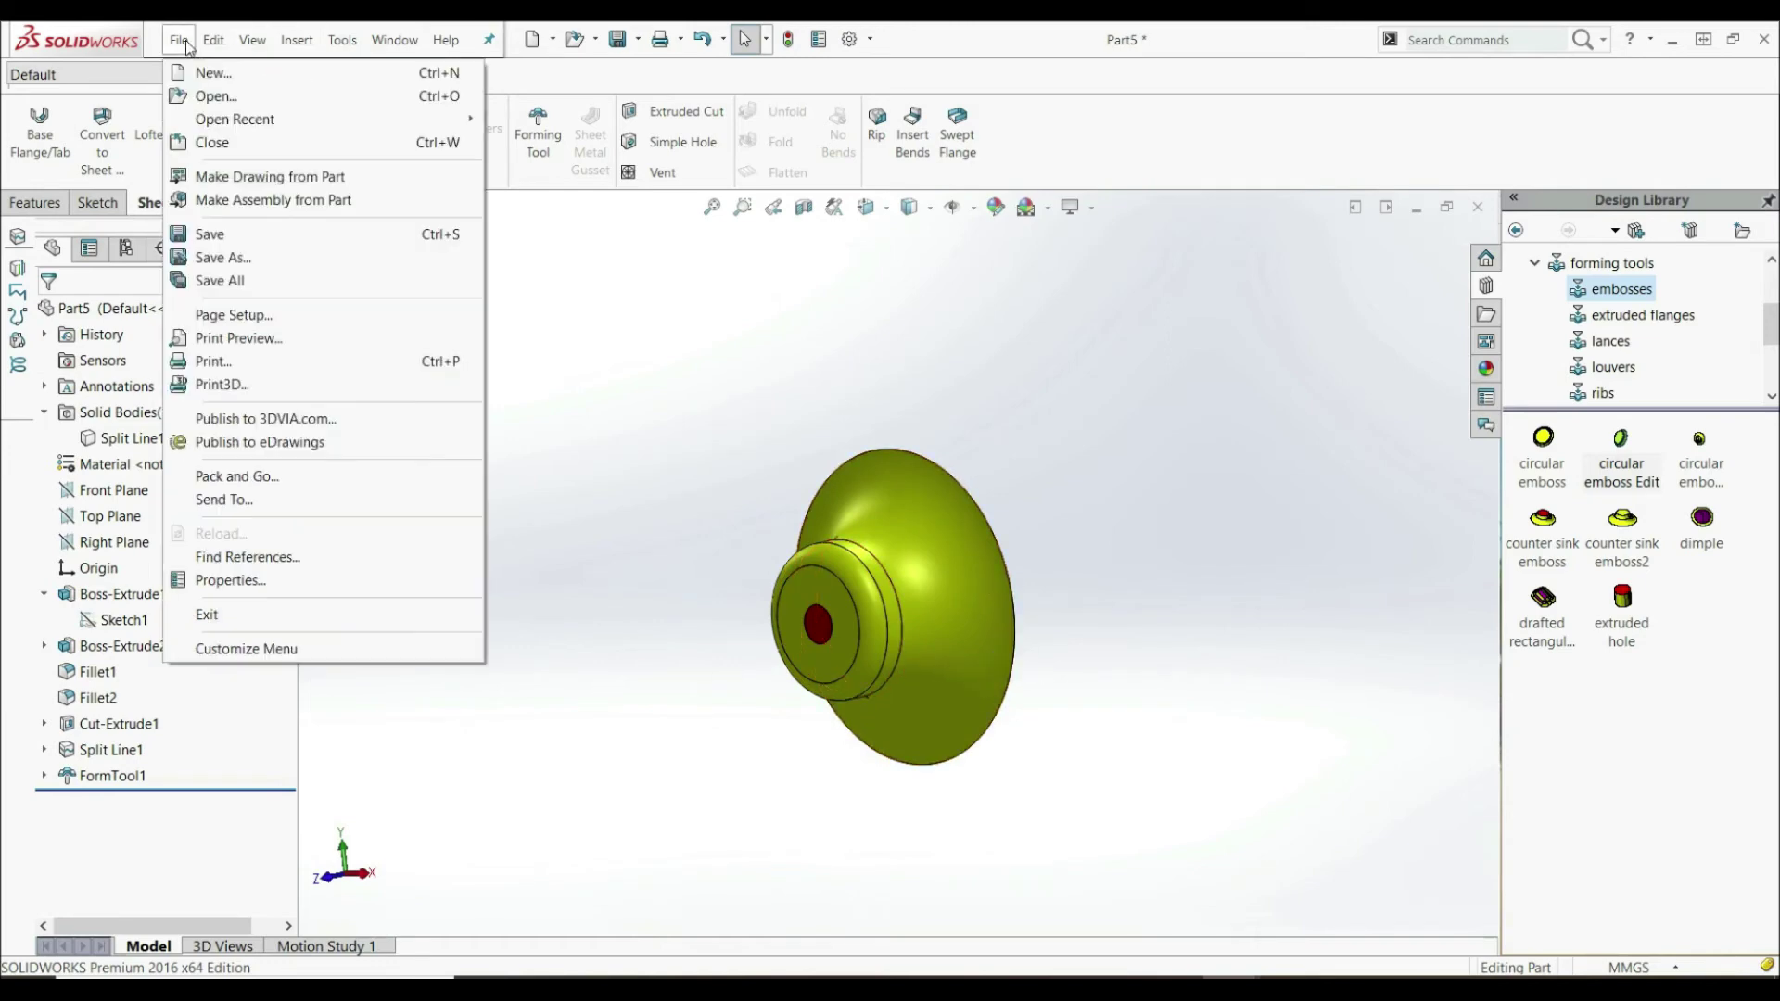
pyautogui.click(216, 233)
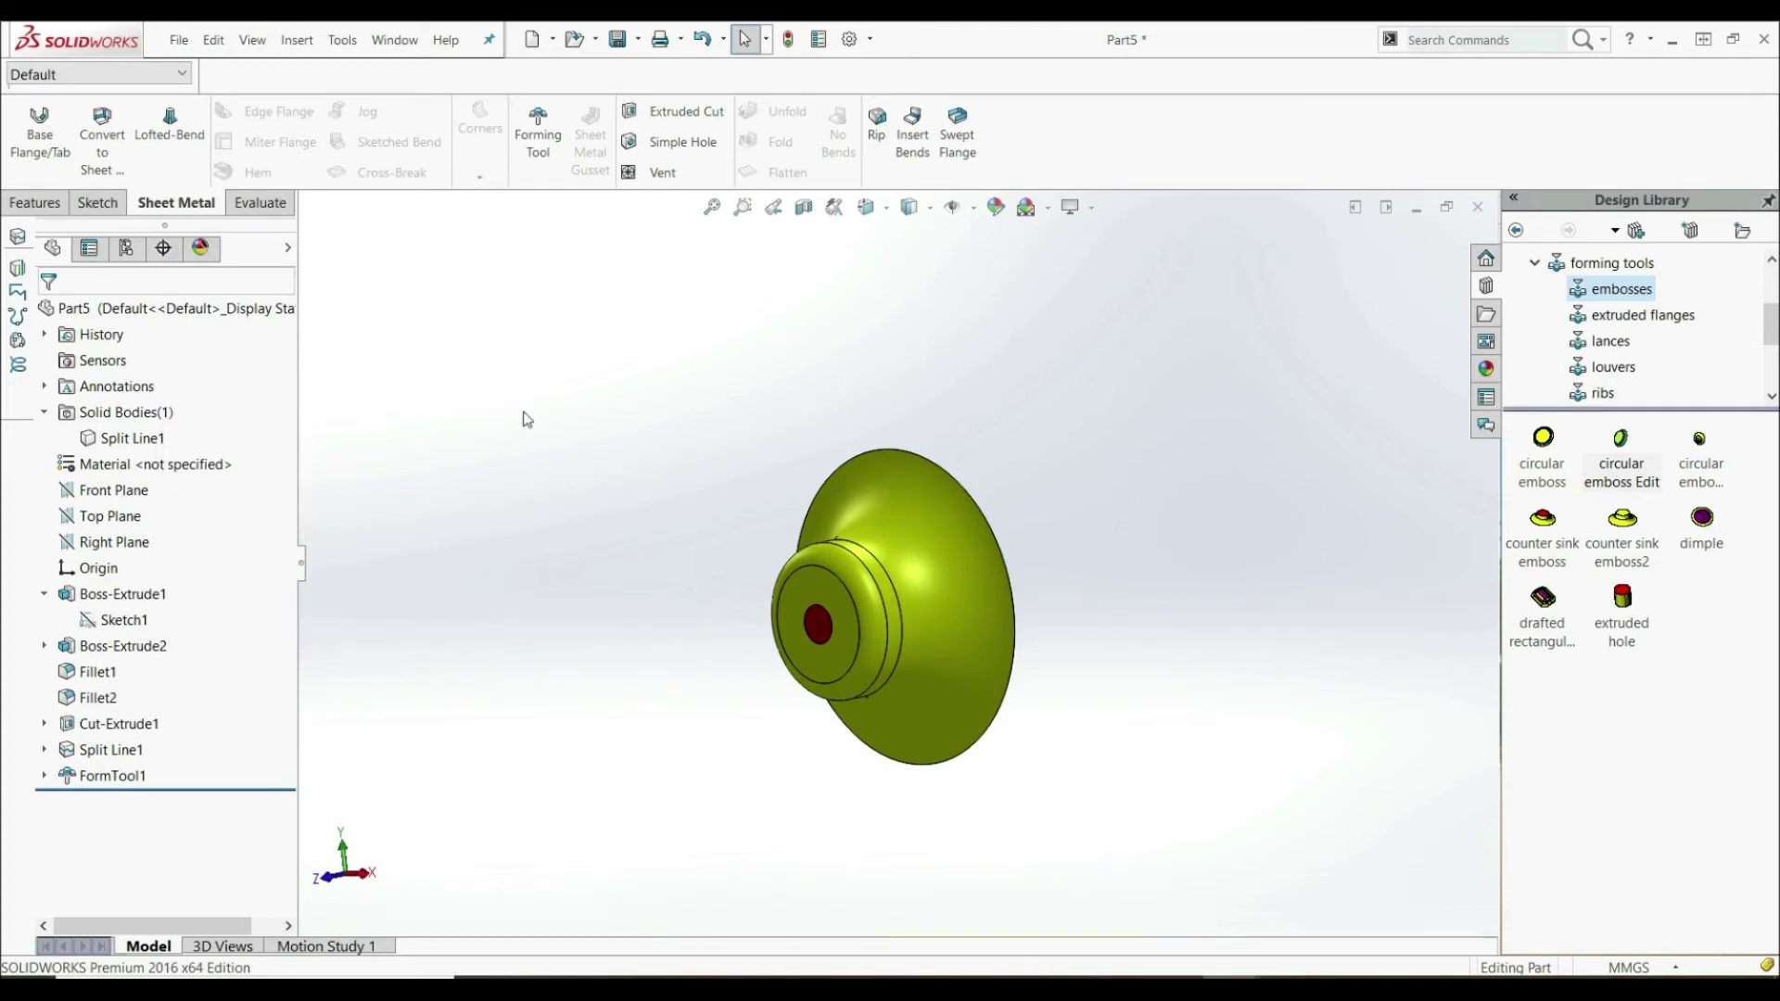
pyautogui.write('New FT')
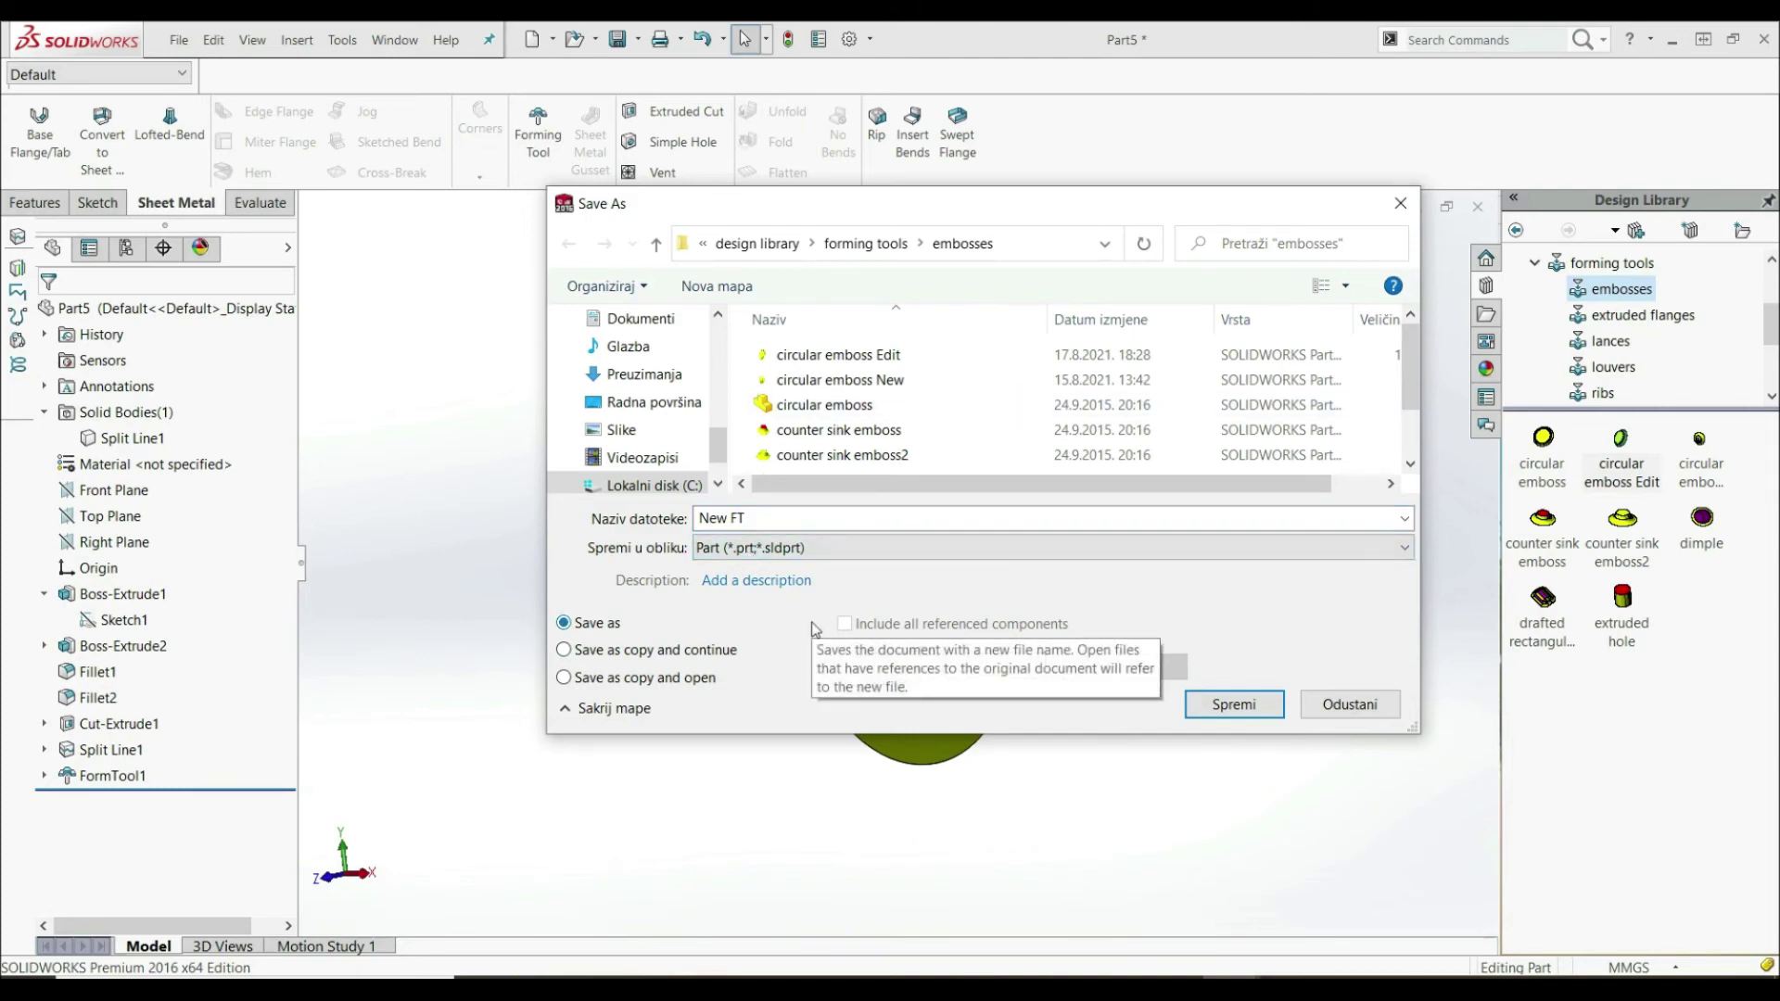
pyautogui.click(790, 549)
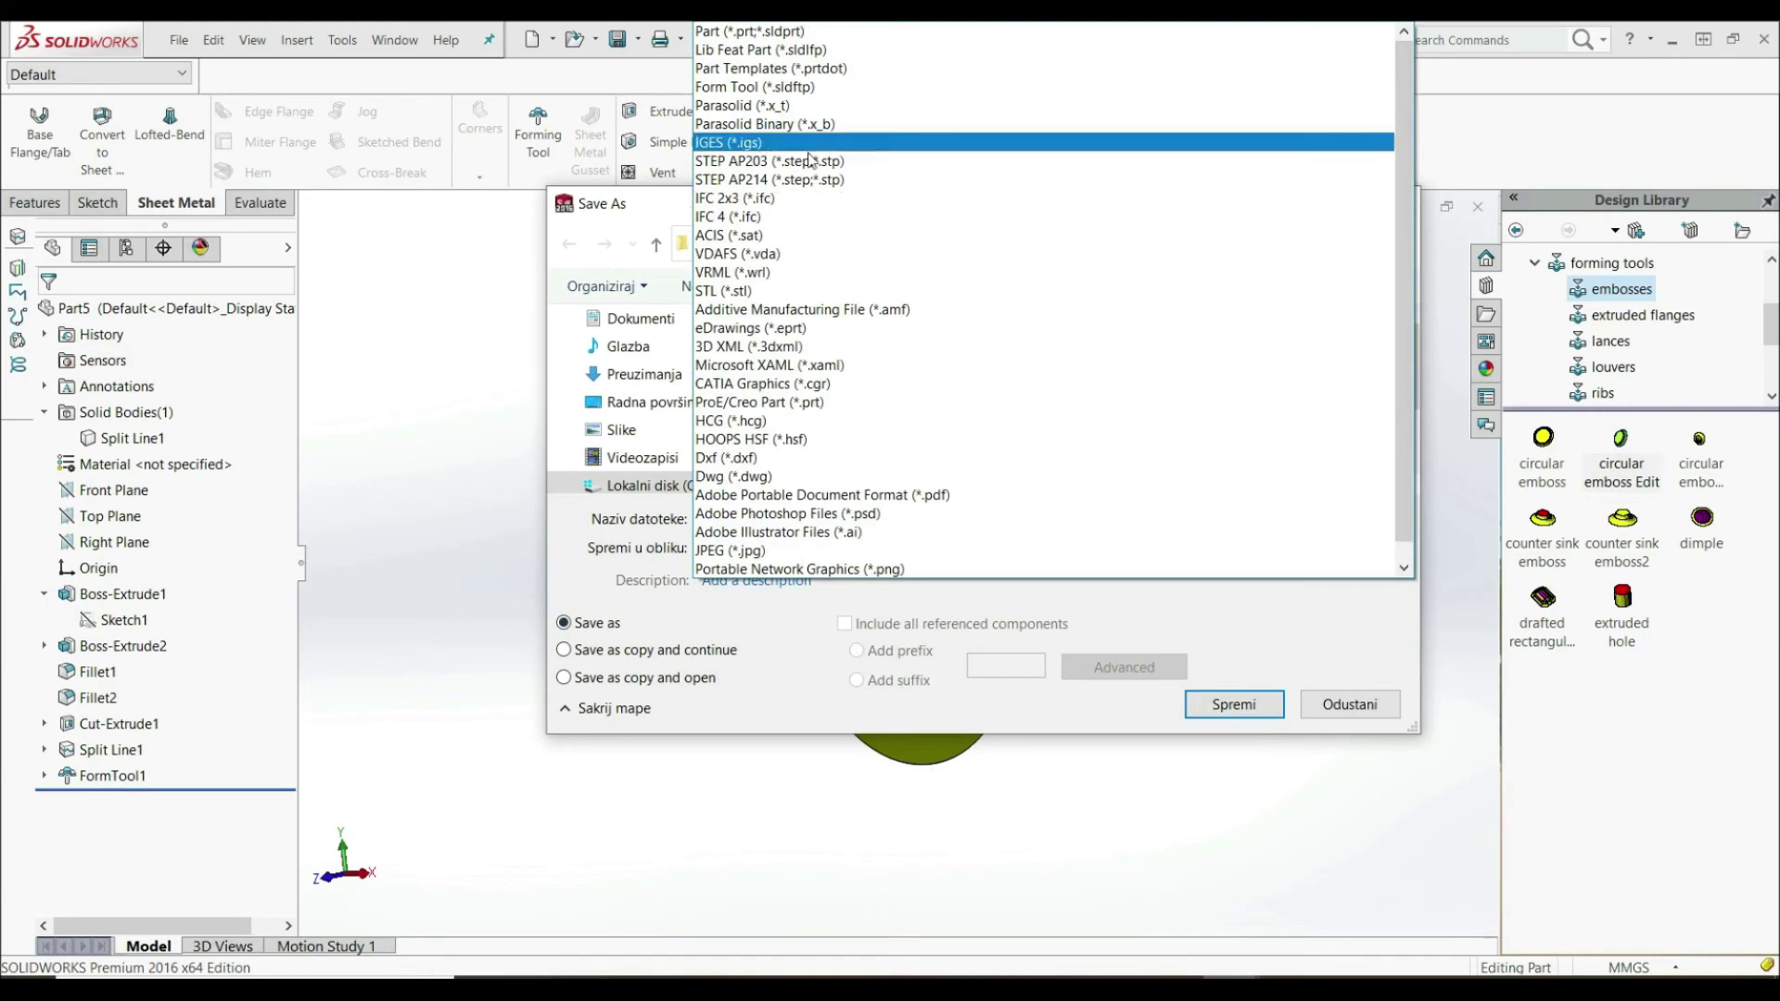
pyautogui.click(786, 634)
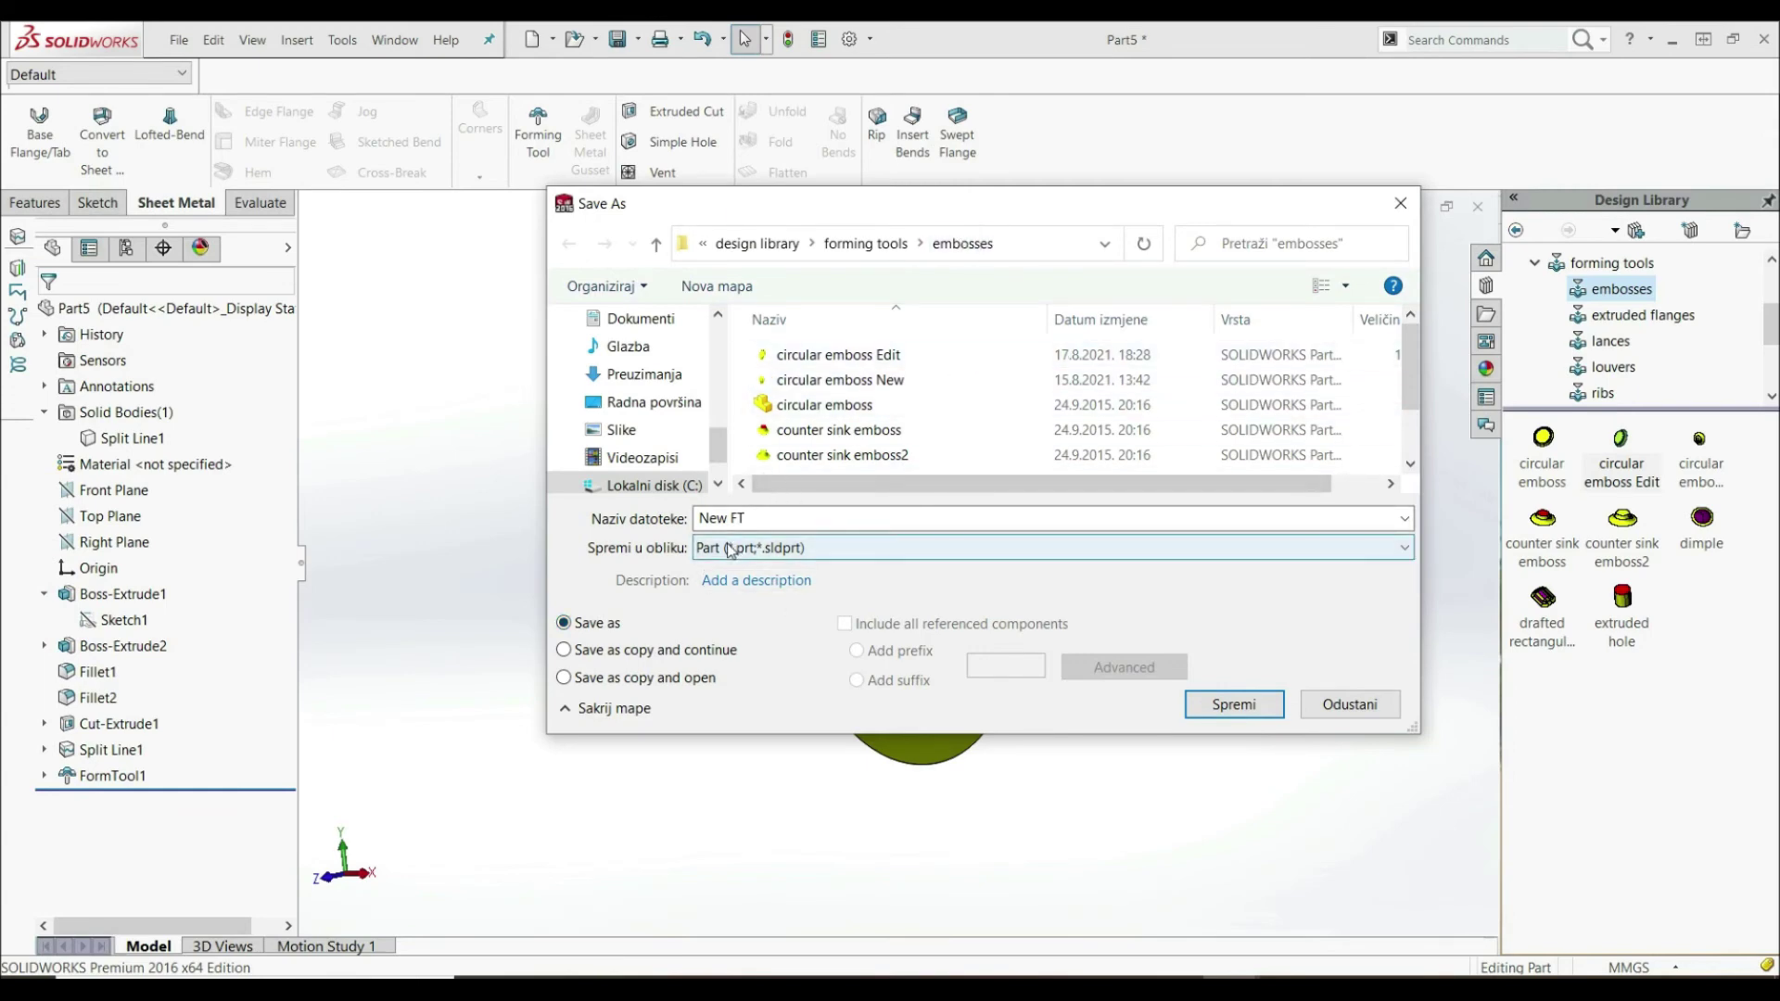
pyautogui.click(1234, 707)
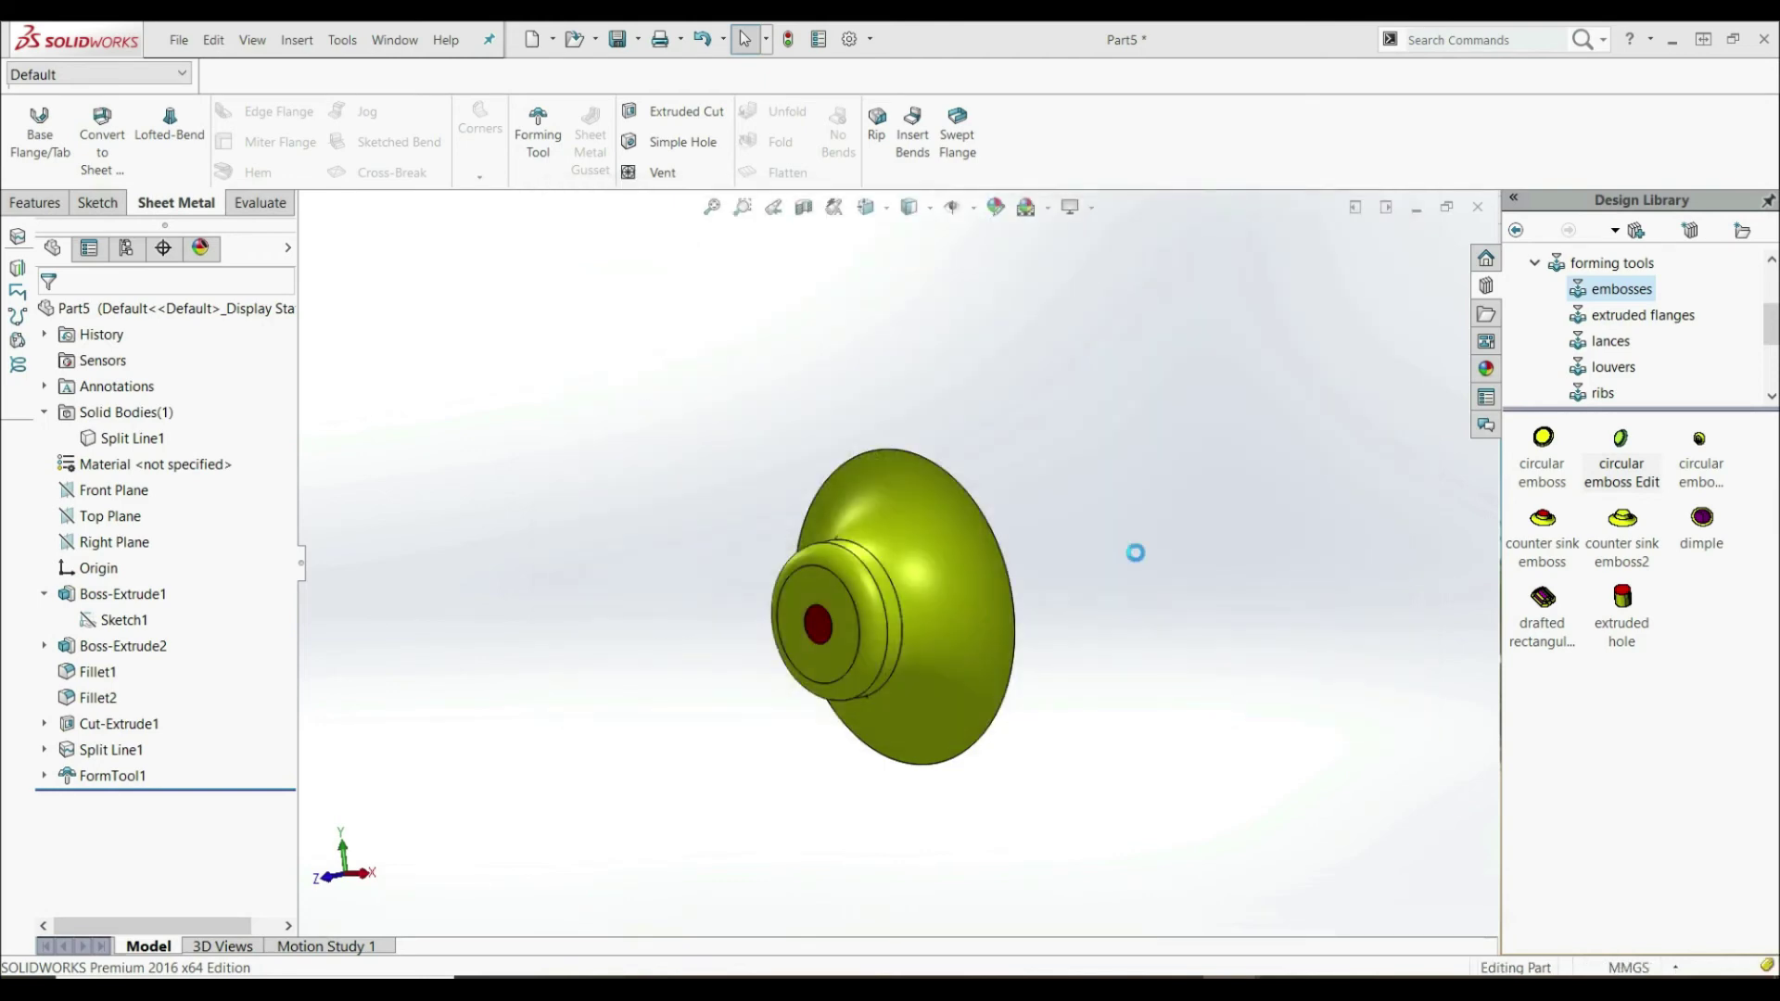
# - Switch to the New form tool sheet metal part and reload the embosses folder of the design library
pyautogui.click(395, 39)
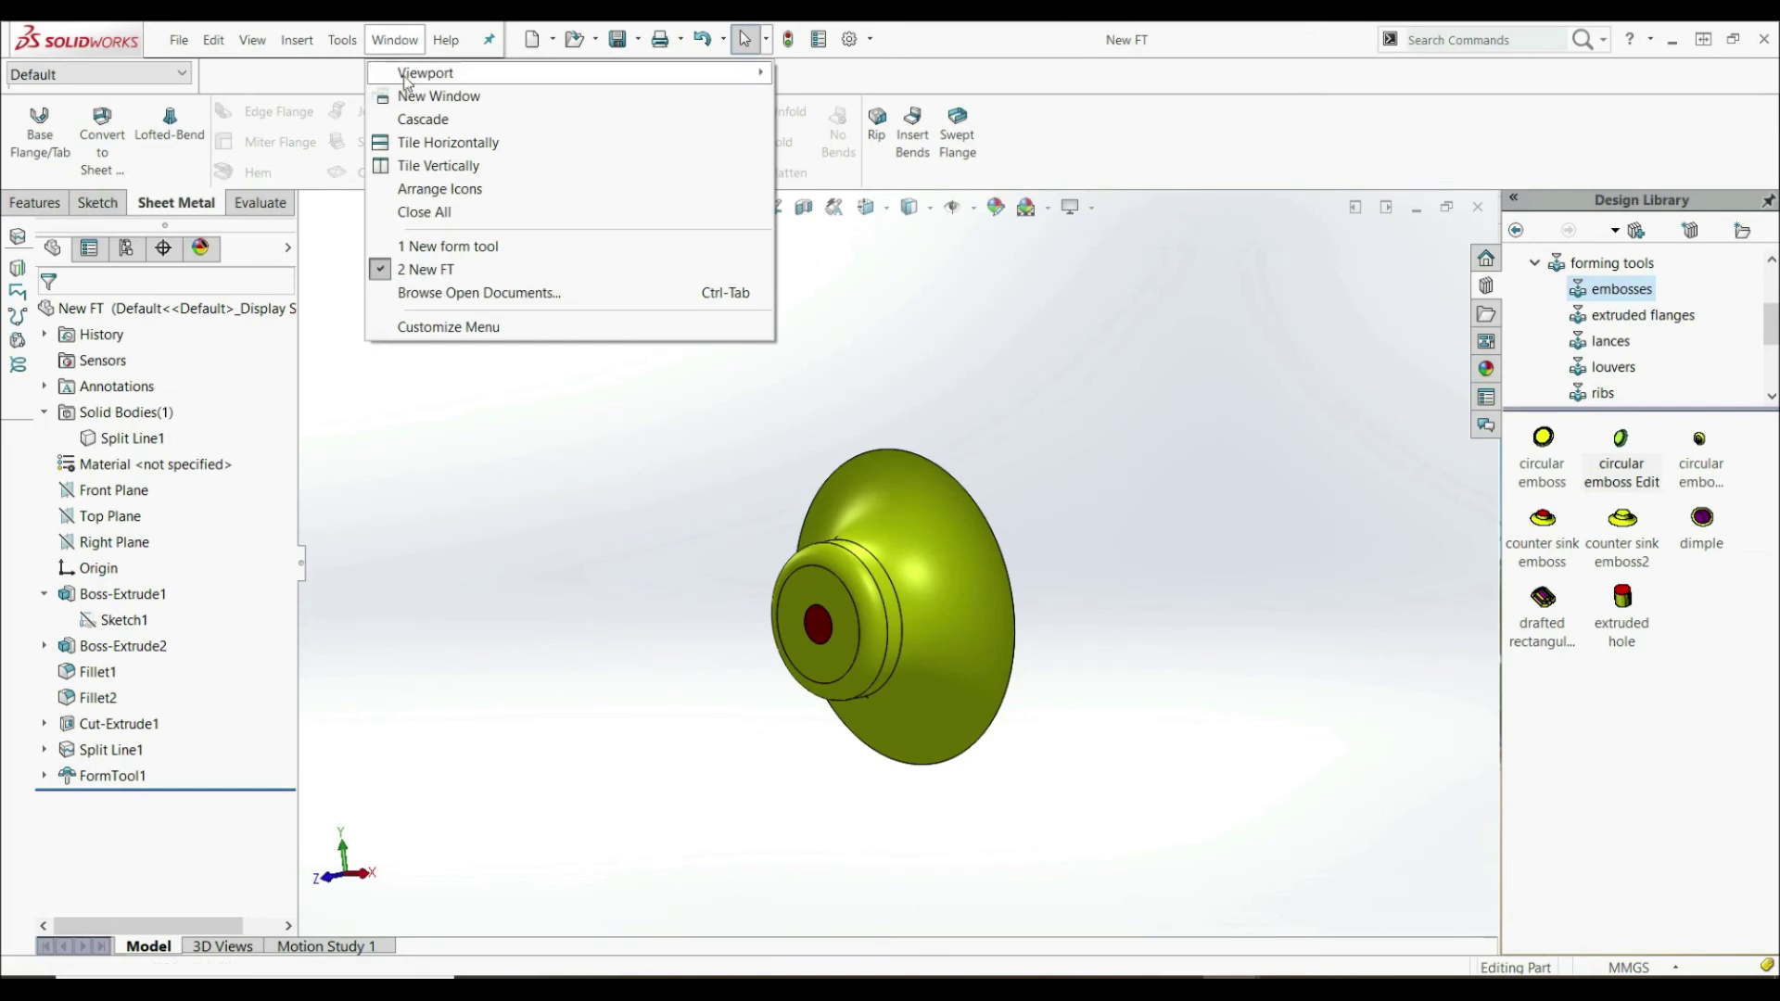
pyautogui.click(450, 246)
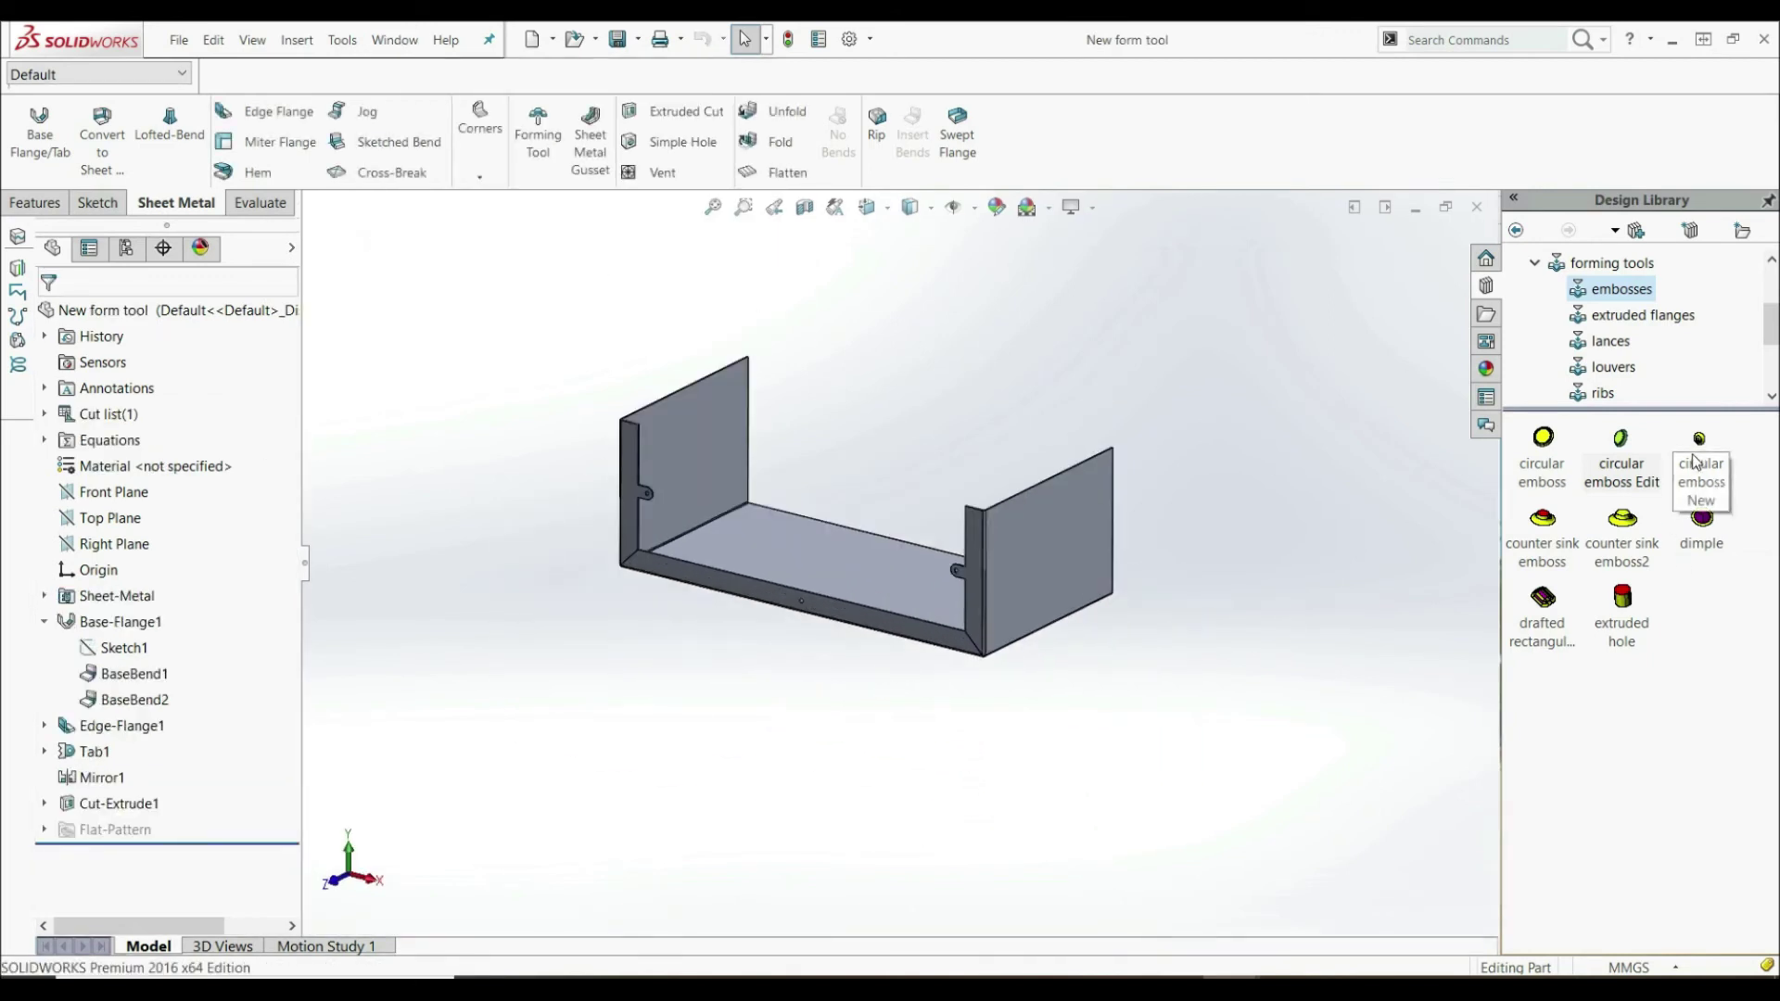
pyautogui.click(1623, 265)
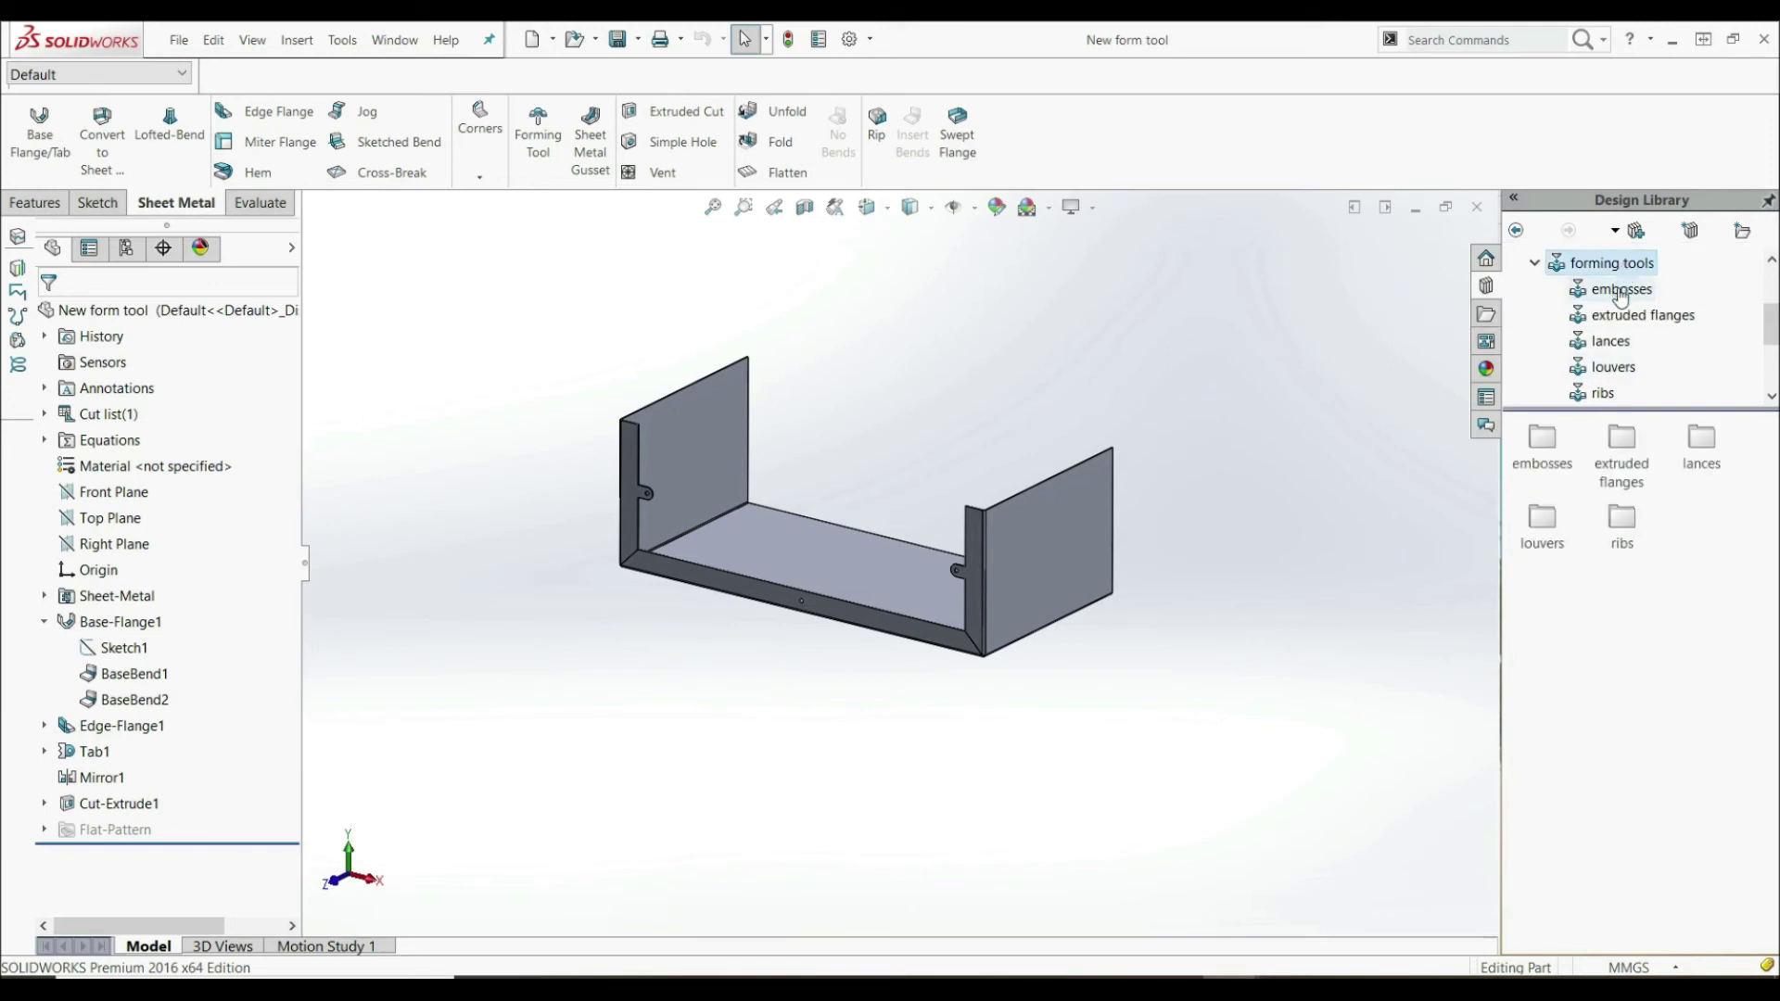
pyautogui.click(1620, 292)
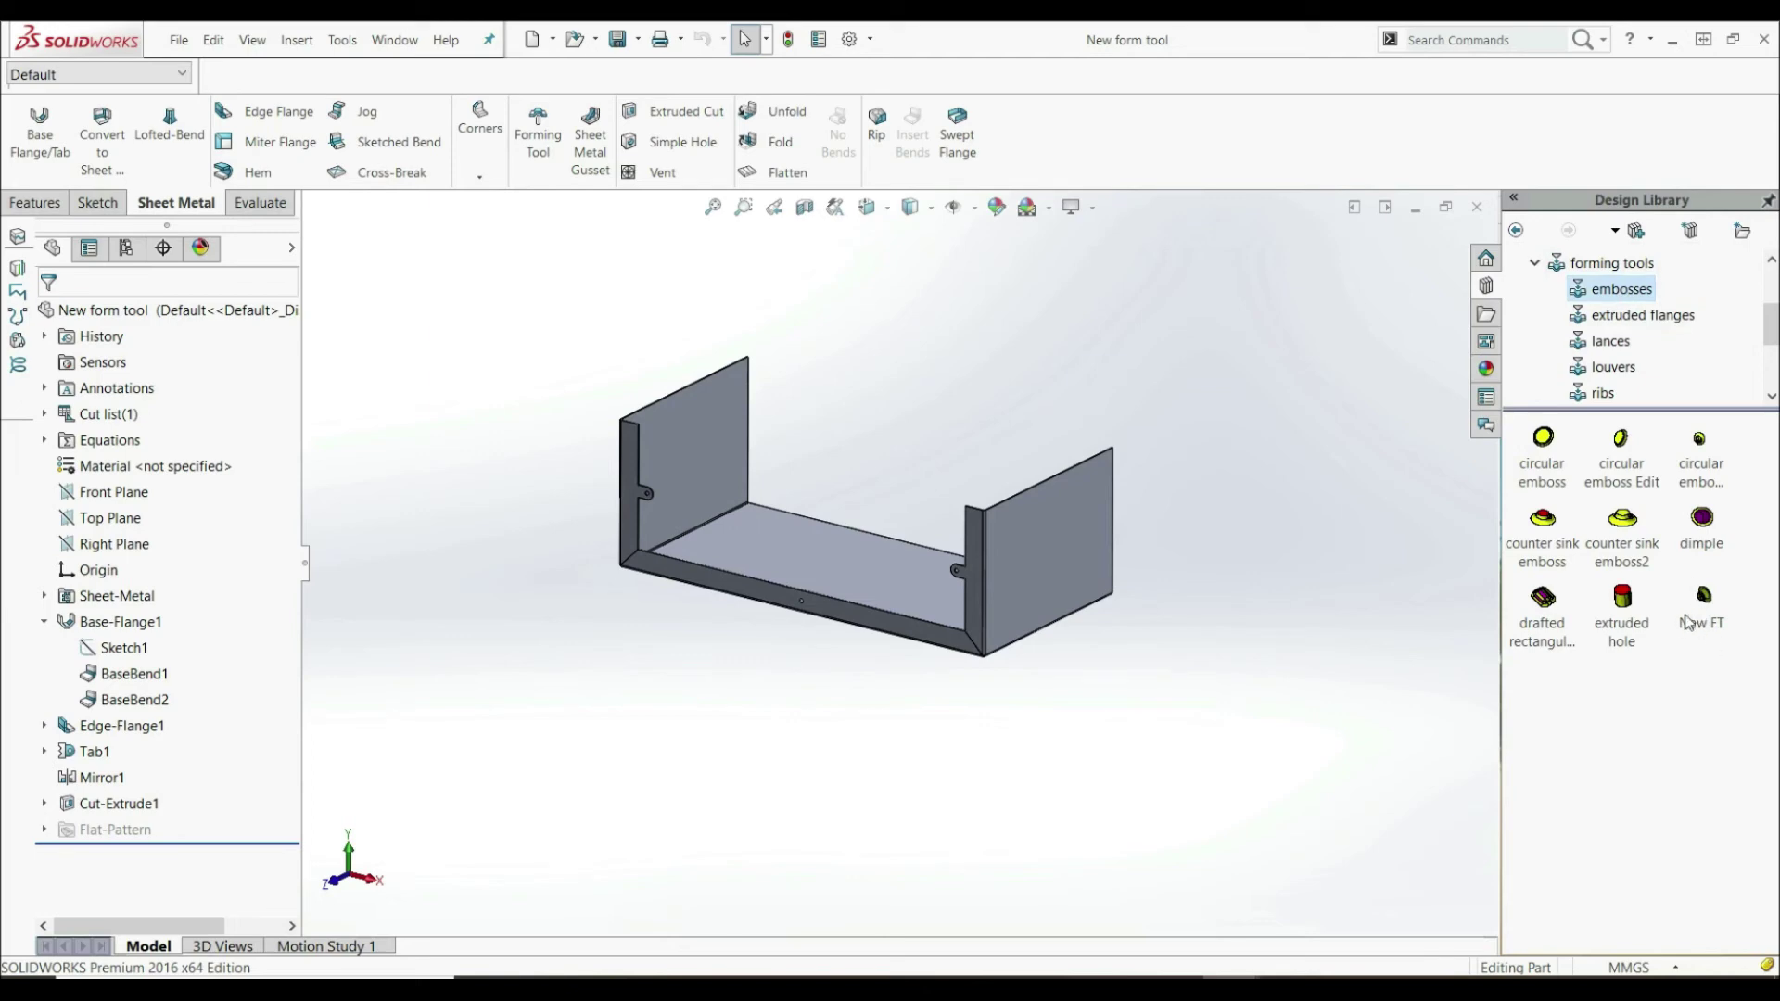
# - Place the New FT forming tool on the sheet metal base's inner face, flipping the tool so the emboss rises between the side walls
pyautogui.moveTo(1705, 602); pyautogui.dragTo(855, 536)
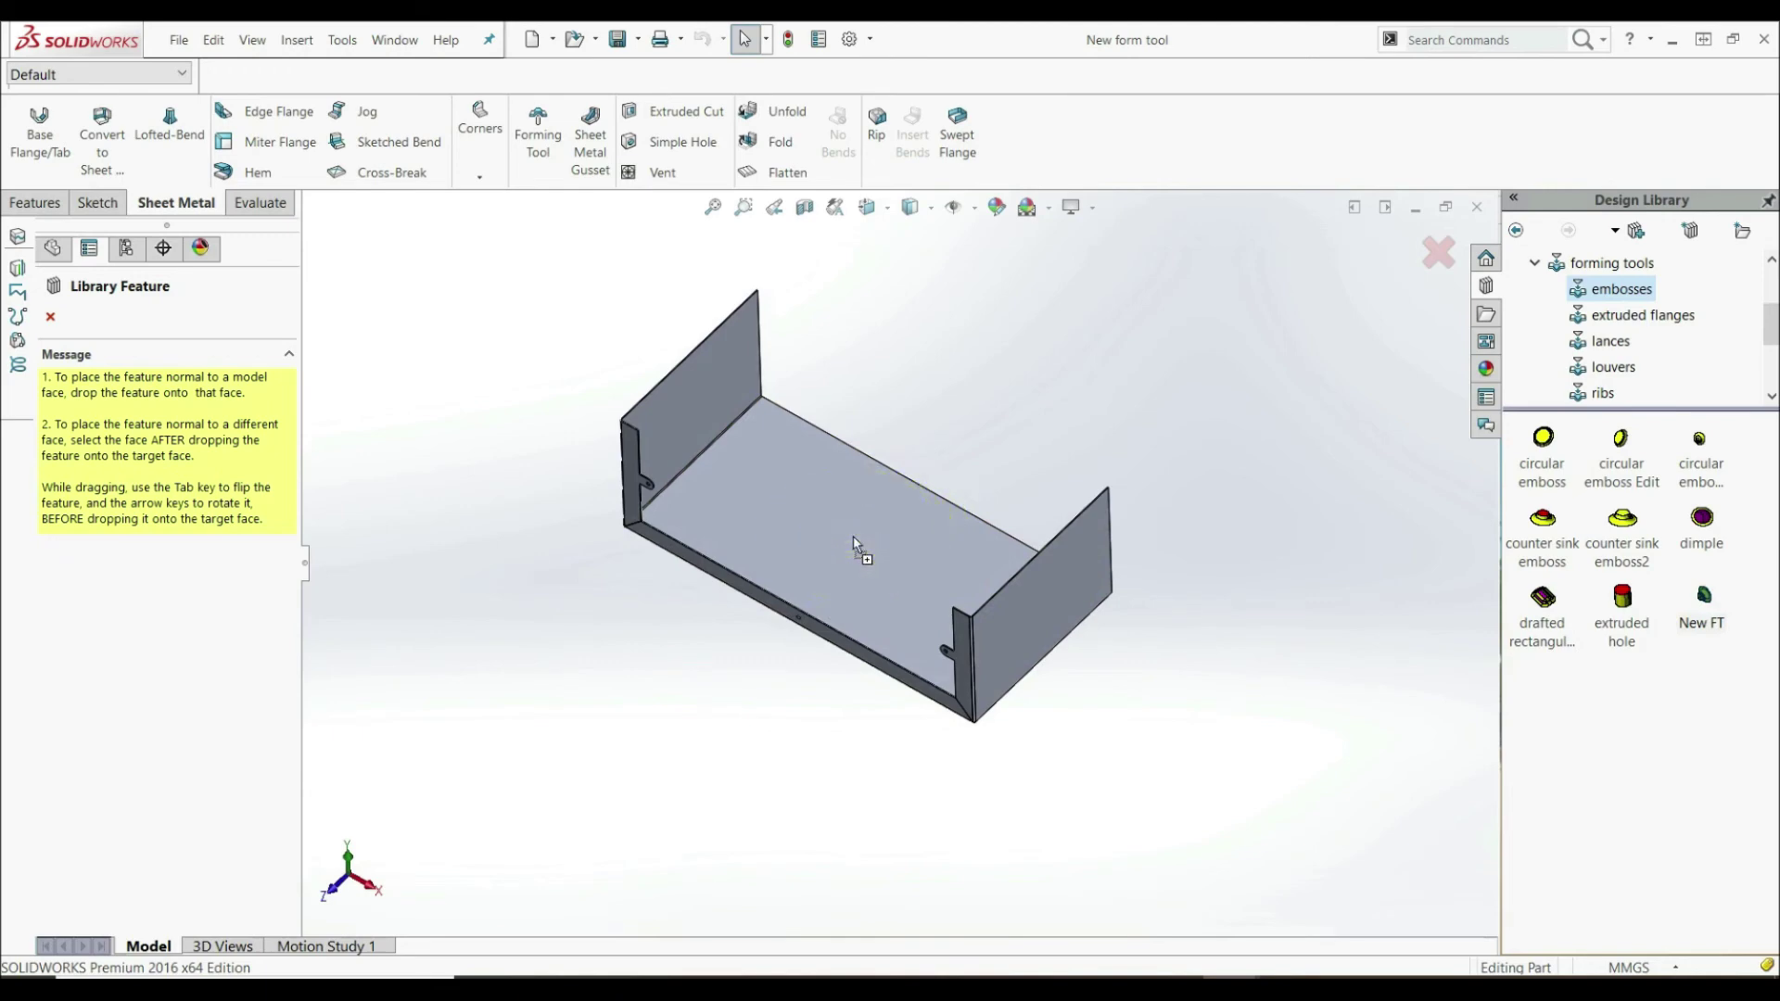
pyautogui.moveTo(905, 593); pyautogui.dragTo(195, 577, button='middle')
pyautogui.click(162, 527)
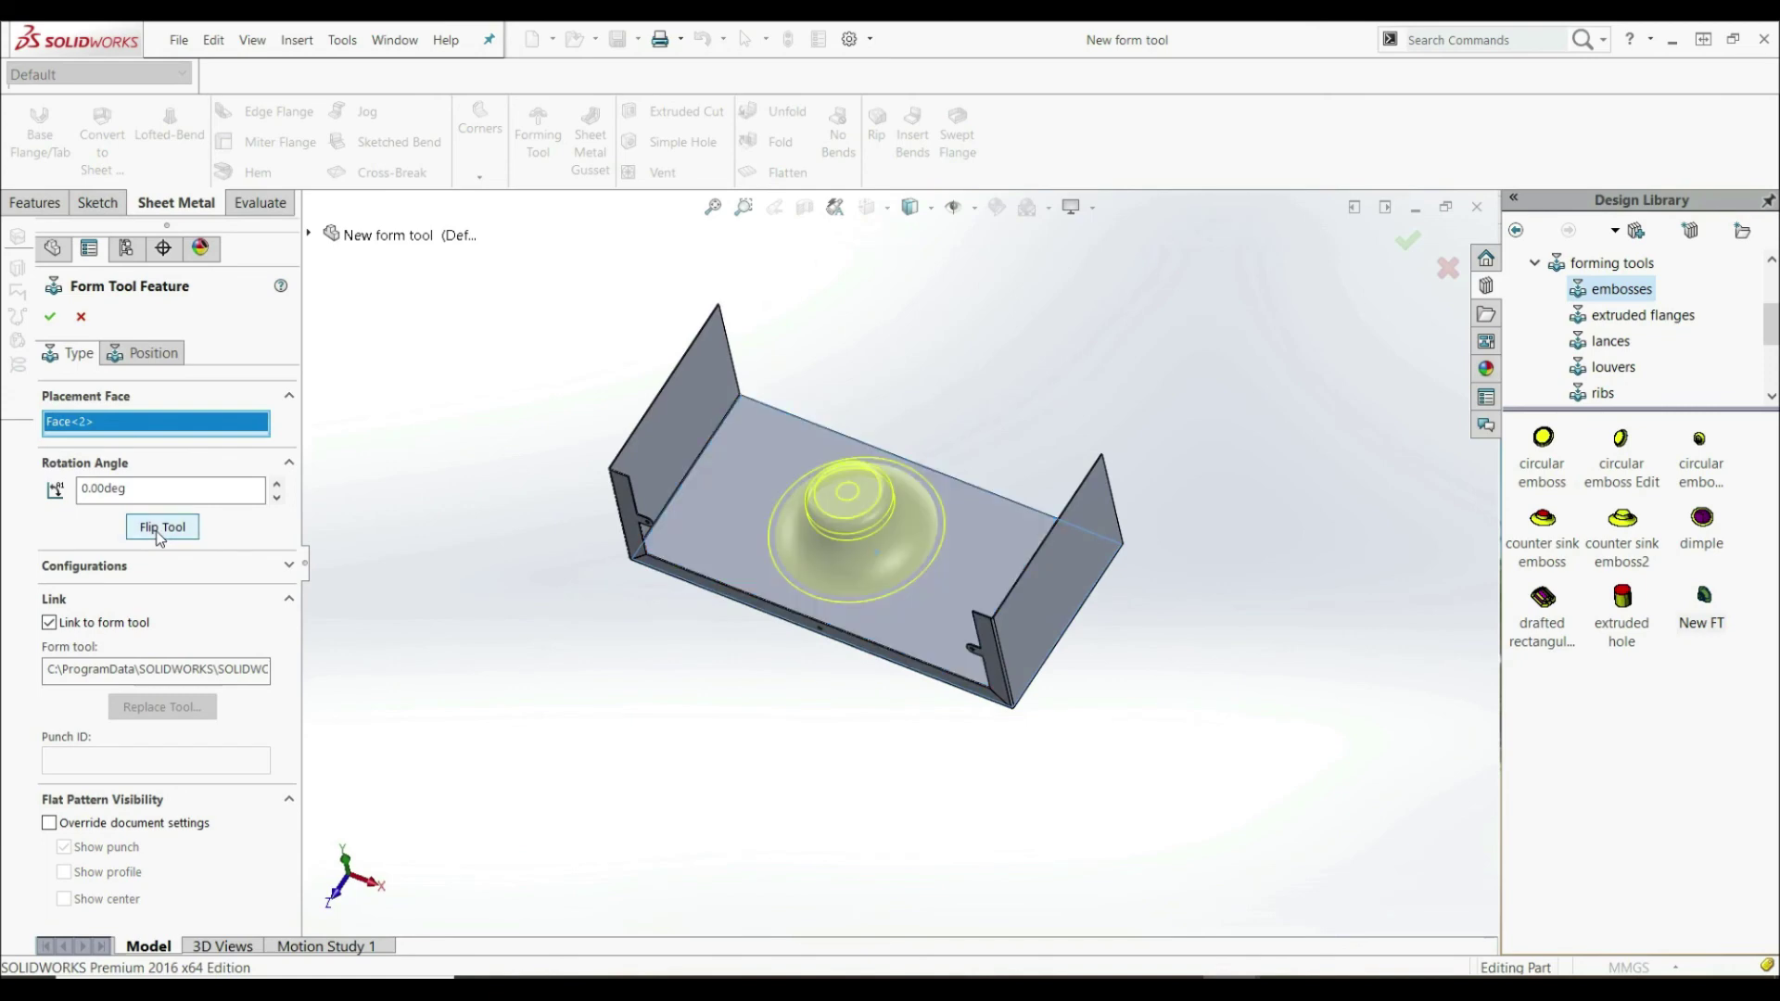
pyautogui.click(50, 317)
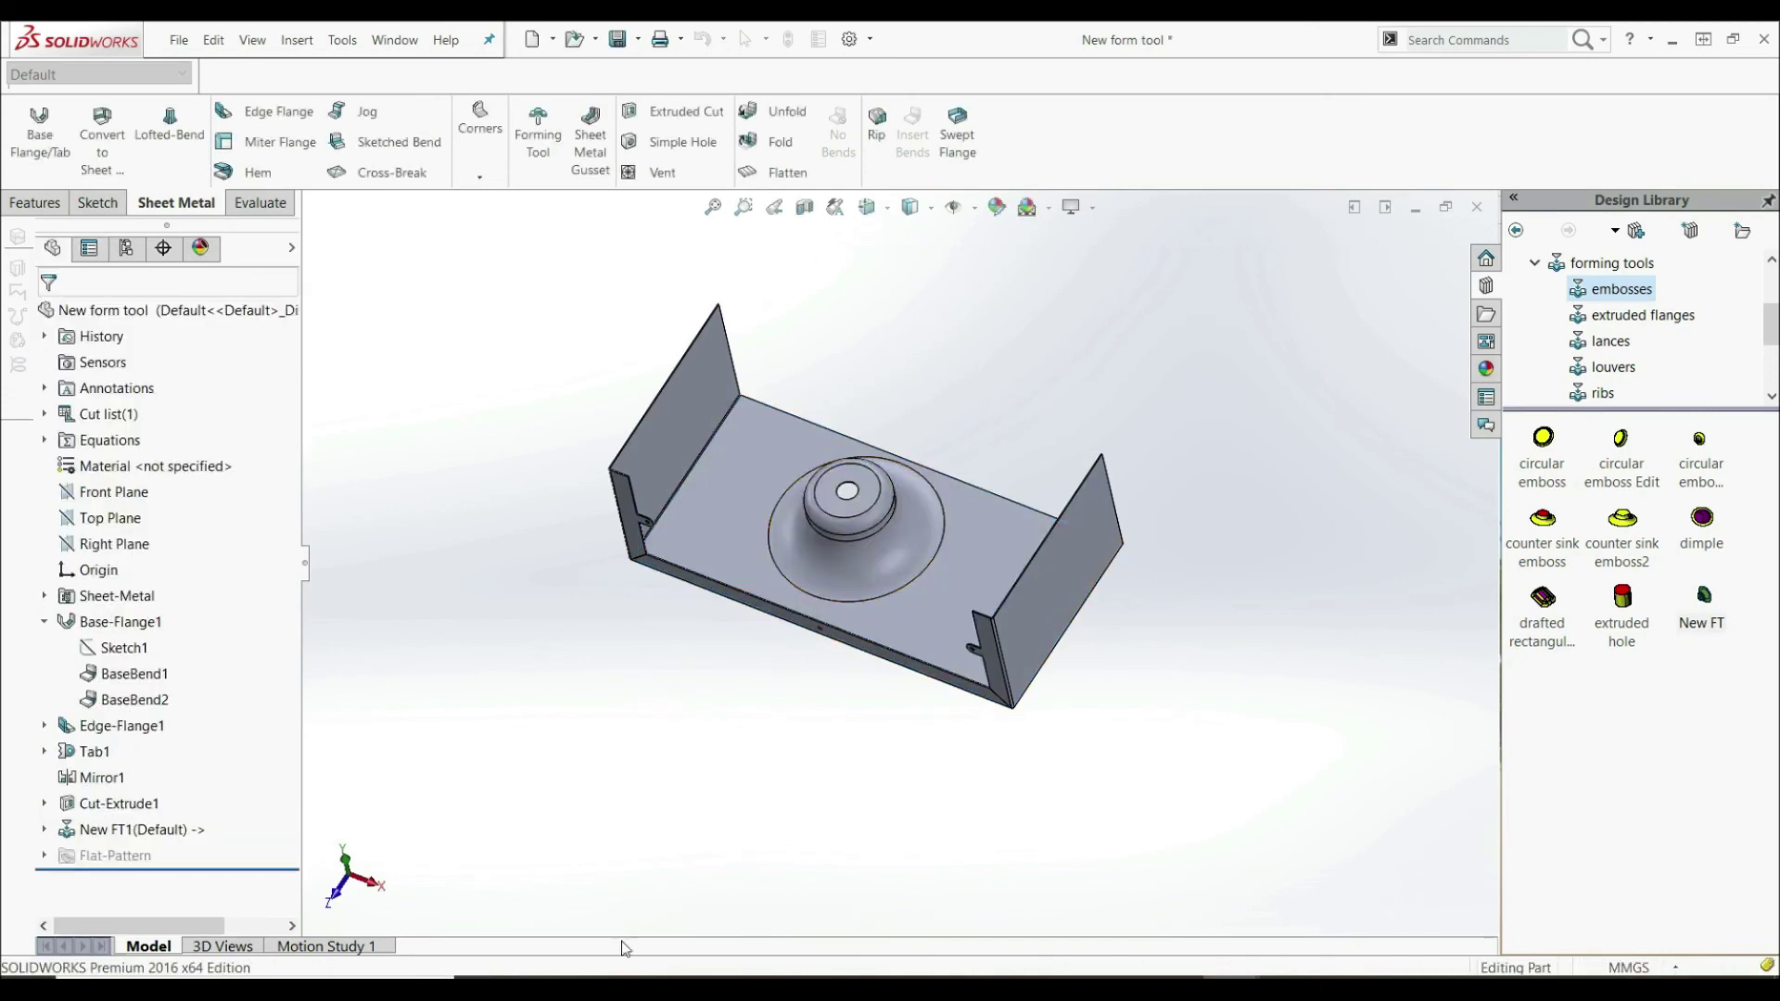
# - Examine the formed emboss and its central hole from both sides of the base, and select New FT in the design library
pyautogui.scroll(-5, 813, 509)
pyautogui.moveTo(814, 547); pyautogui.dragTo(874, 210, button='middle')
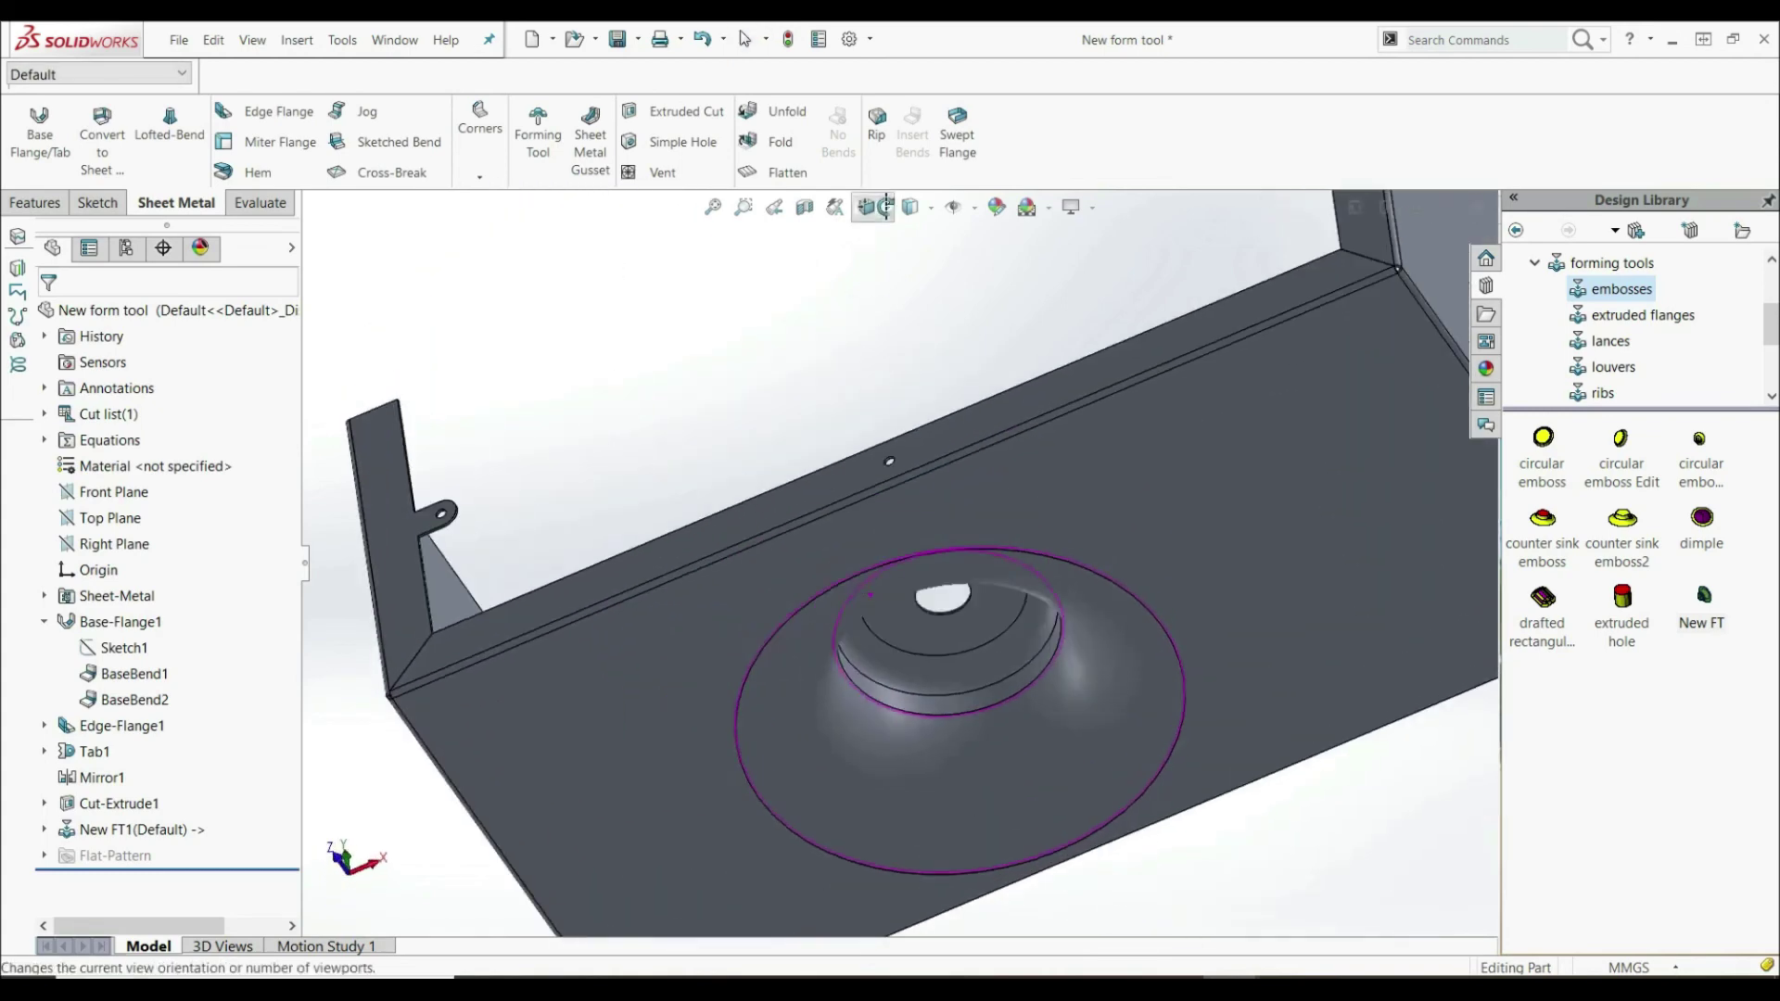
pyautogui.moveTo(981, 666); pyautogui.dragTo(936, 778, button='middle')
pyautogui.scroll(3, 904, 626)
pyautogui.moveTo(908, 634); pyautogui.dragTo(853, 670, button='middle')
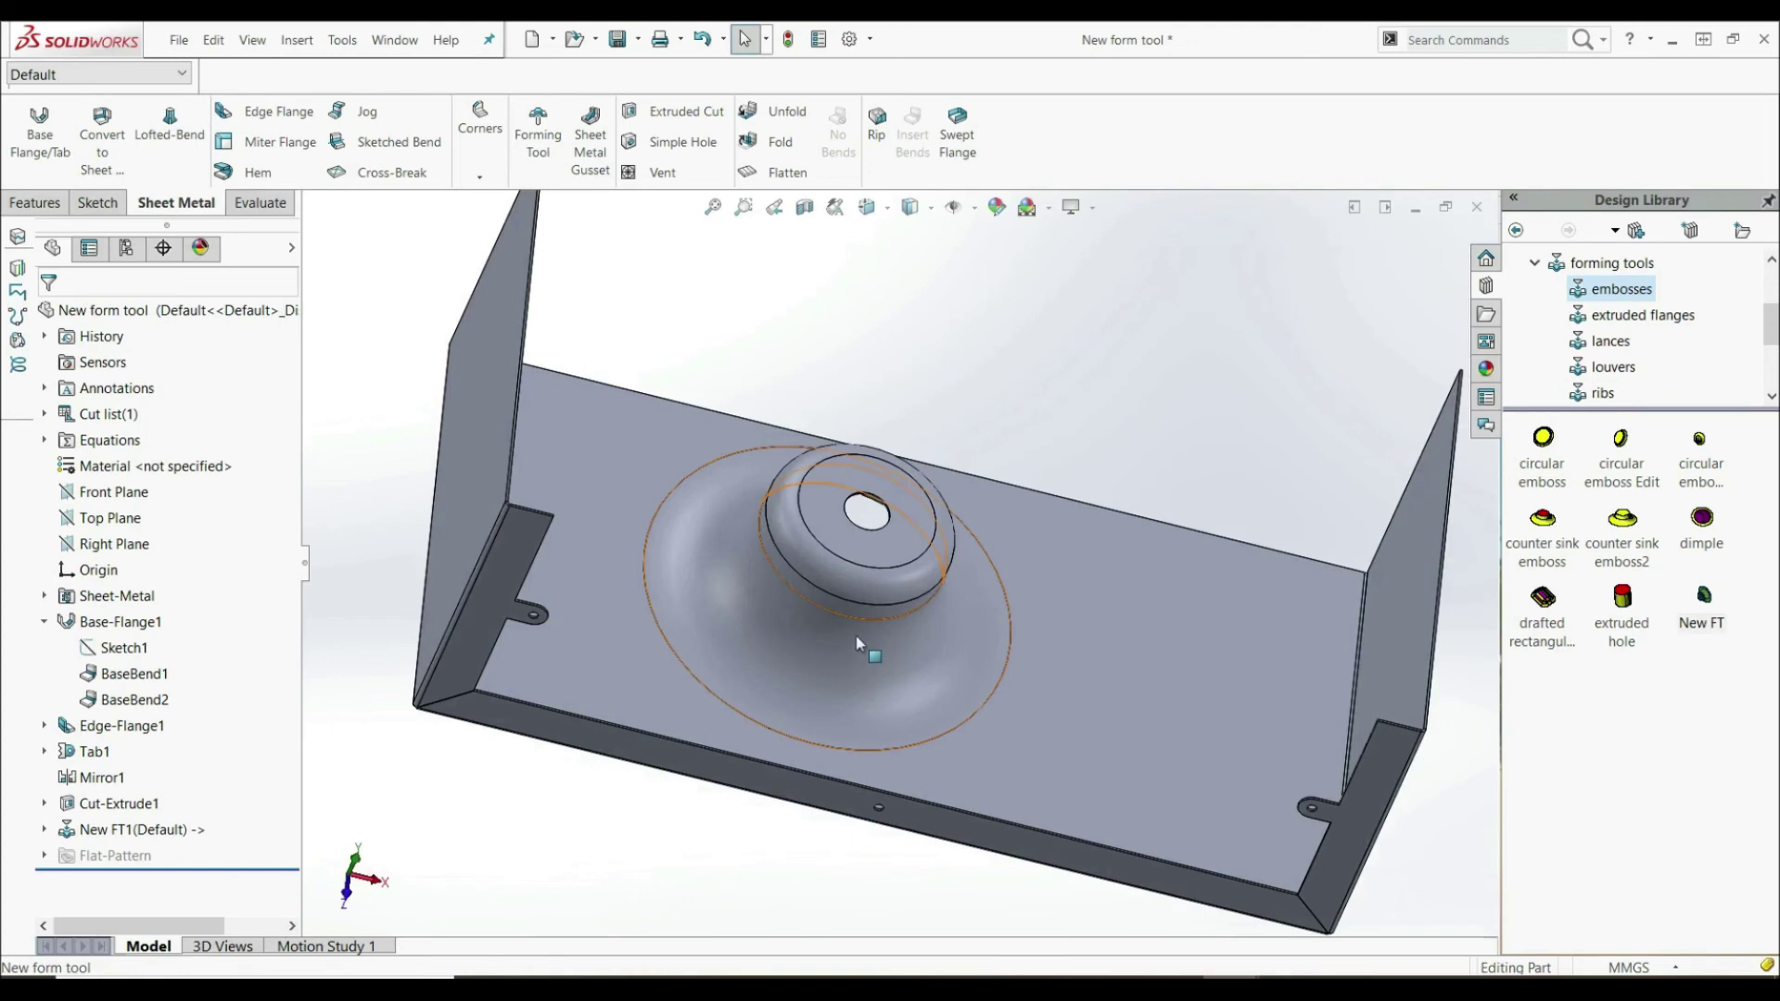
pyautogui.scroll(-5, 888, 523)
pyautogui.scroll(-3, 871, 527)
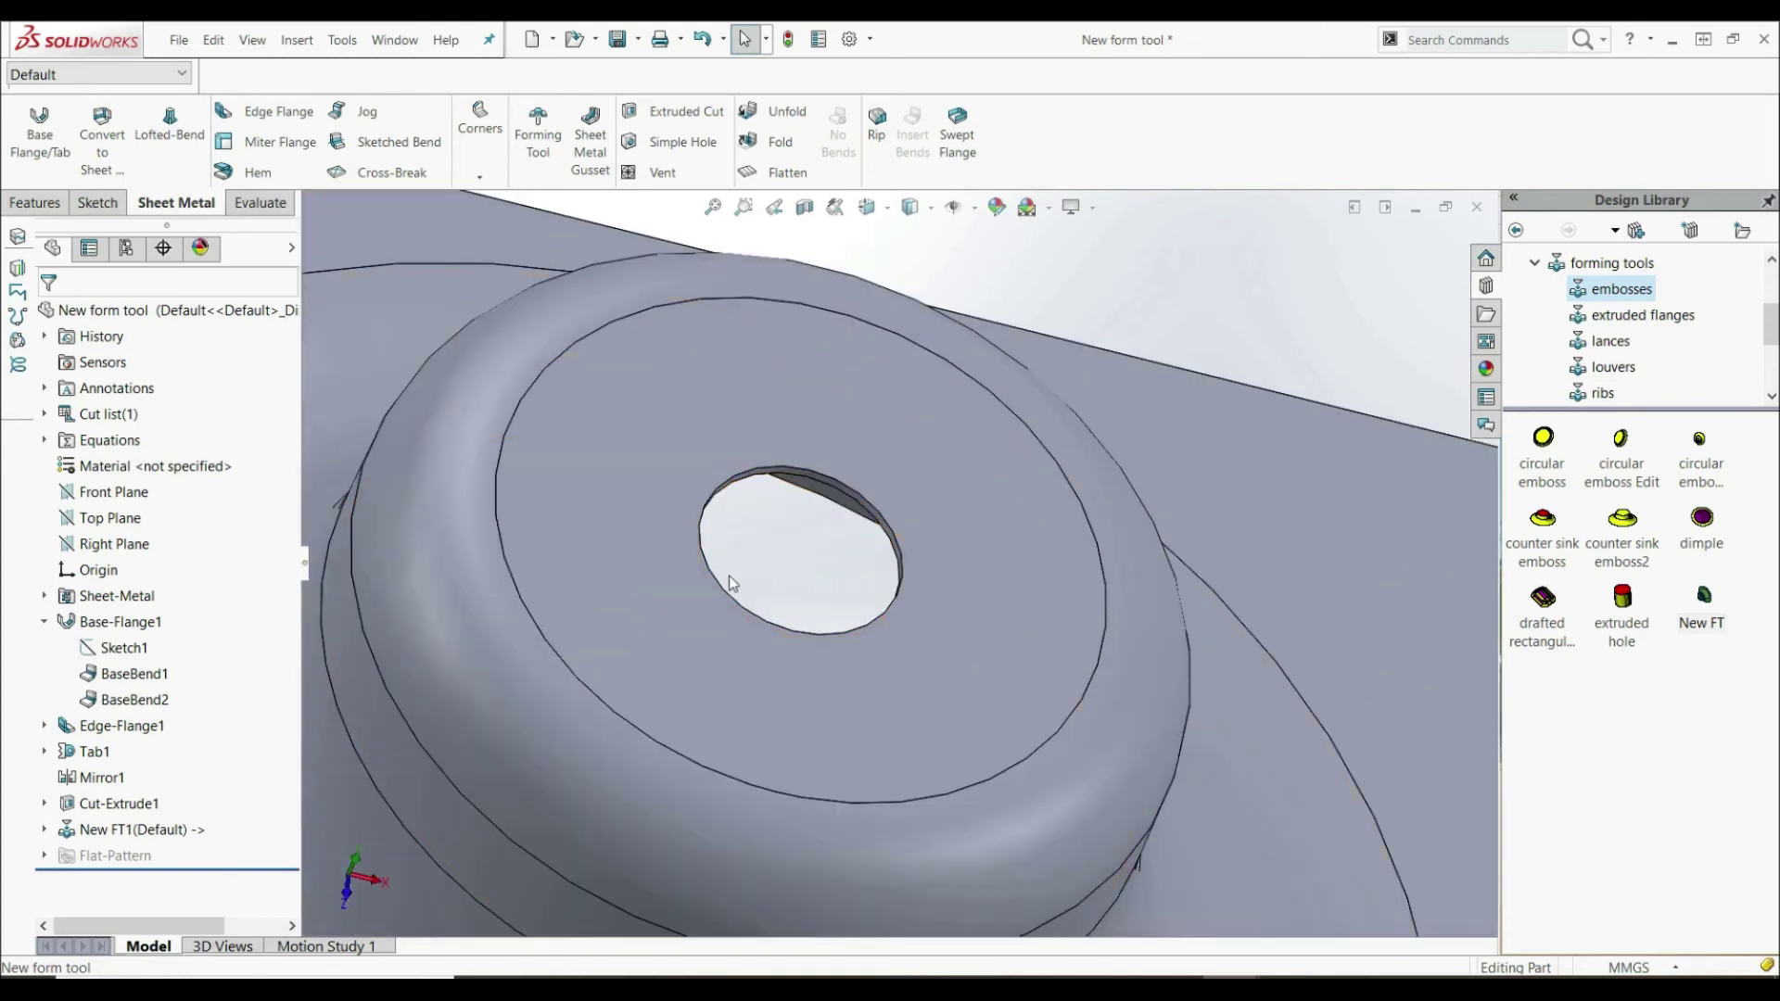
pyautogui.scroll(4, 787, 562)
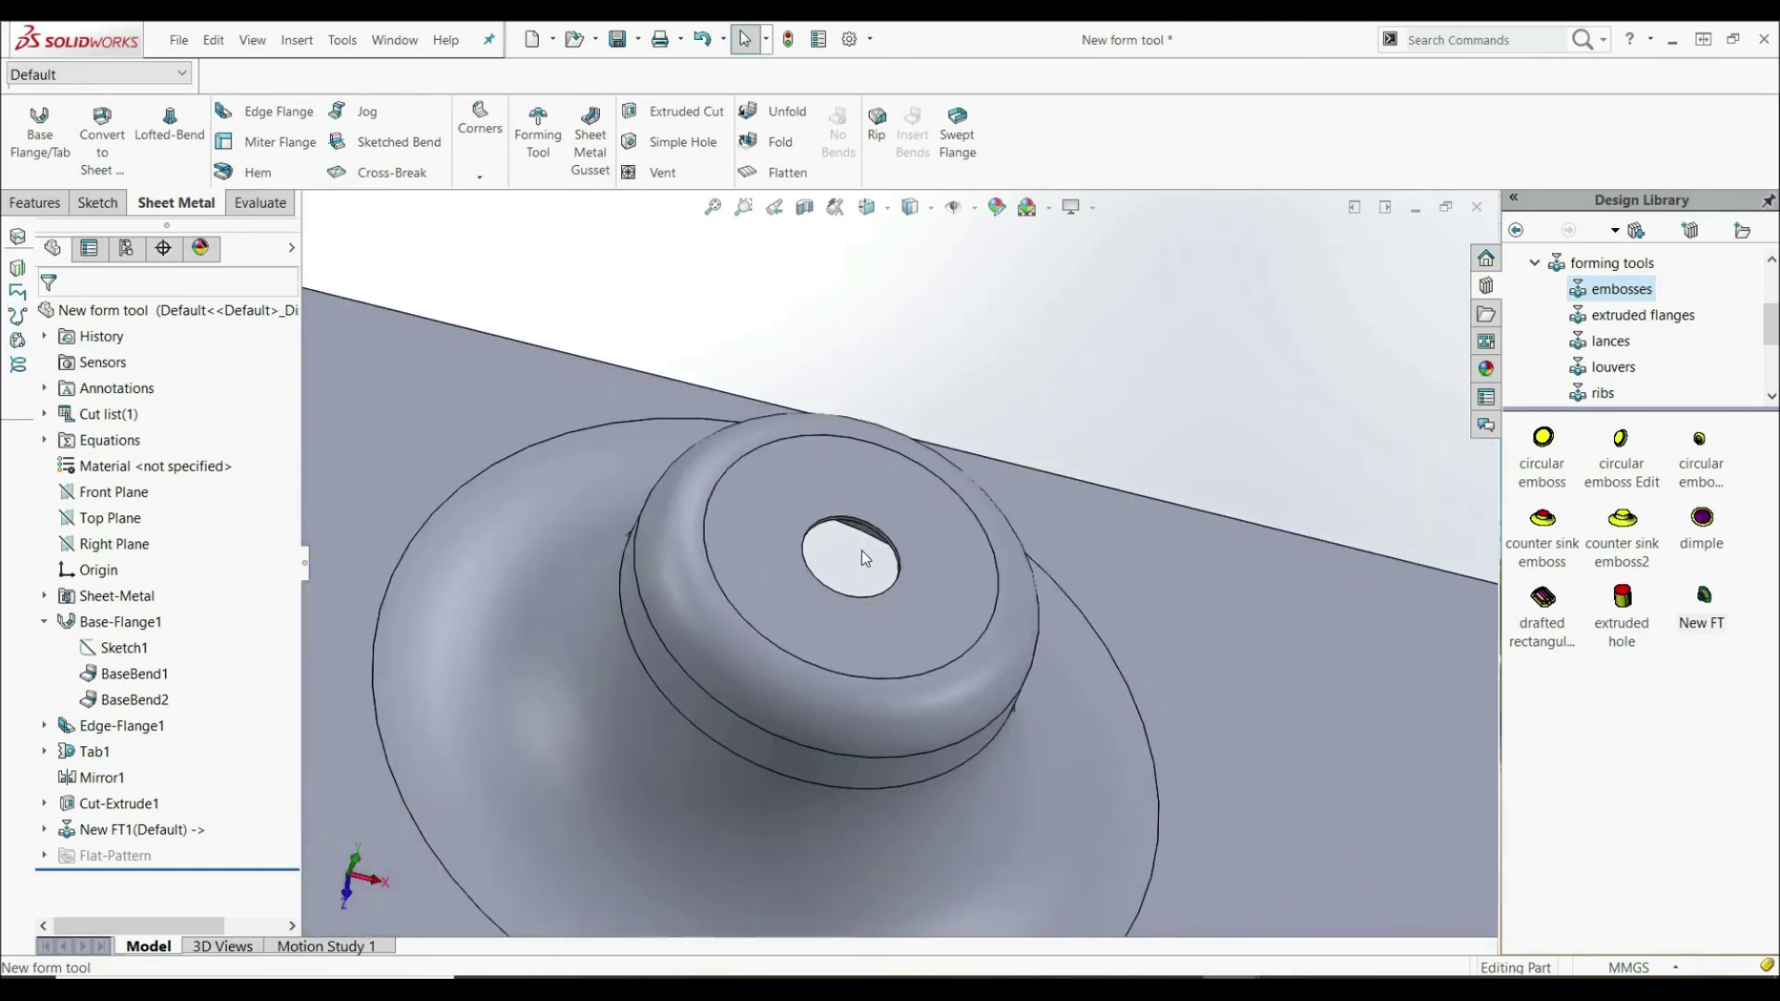
pyautogui.scroll(6, 861, 549)
pyautogui.moveTo(868, 562); pyautogui.dragTo(955, 635, button='middle')
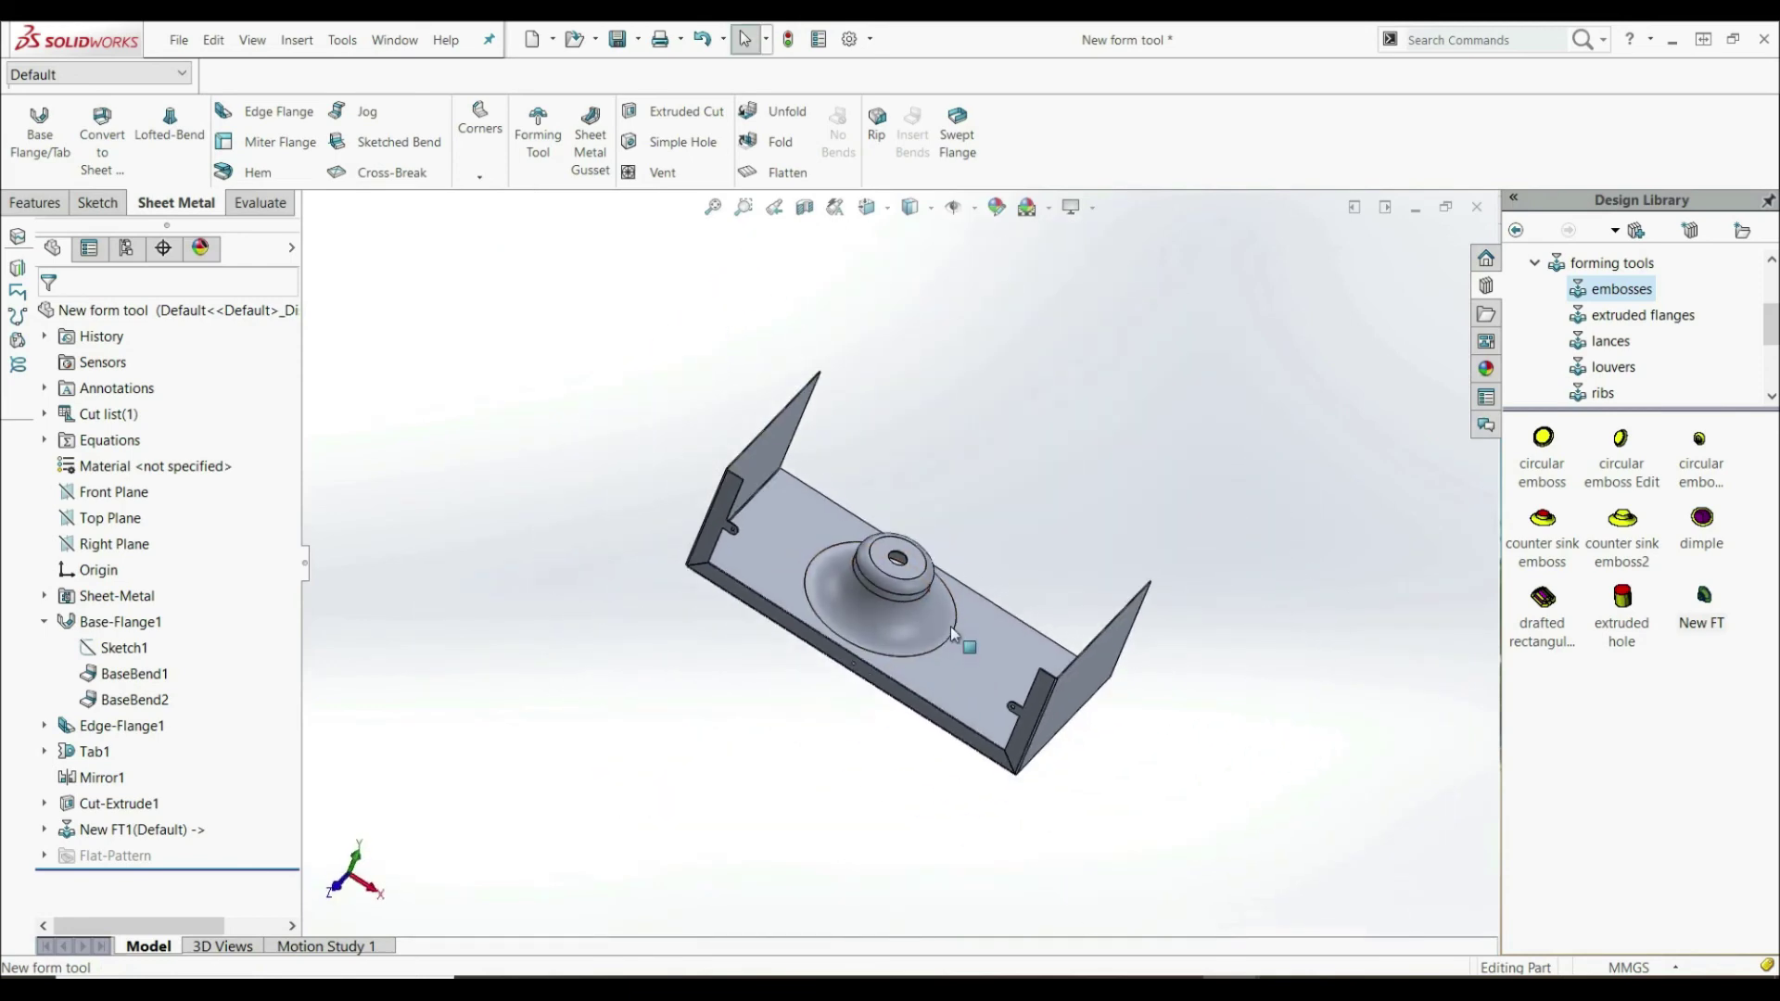
pyautogui.scroll(-3, 904, 559)
pyautogui.scroll(3, 906, 561)
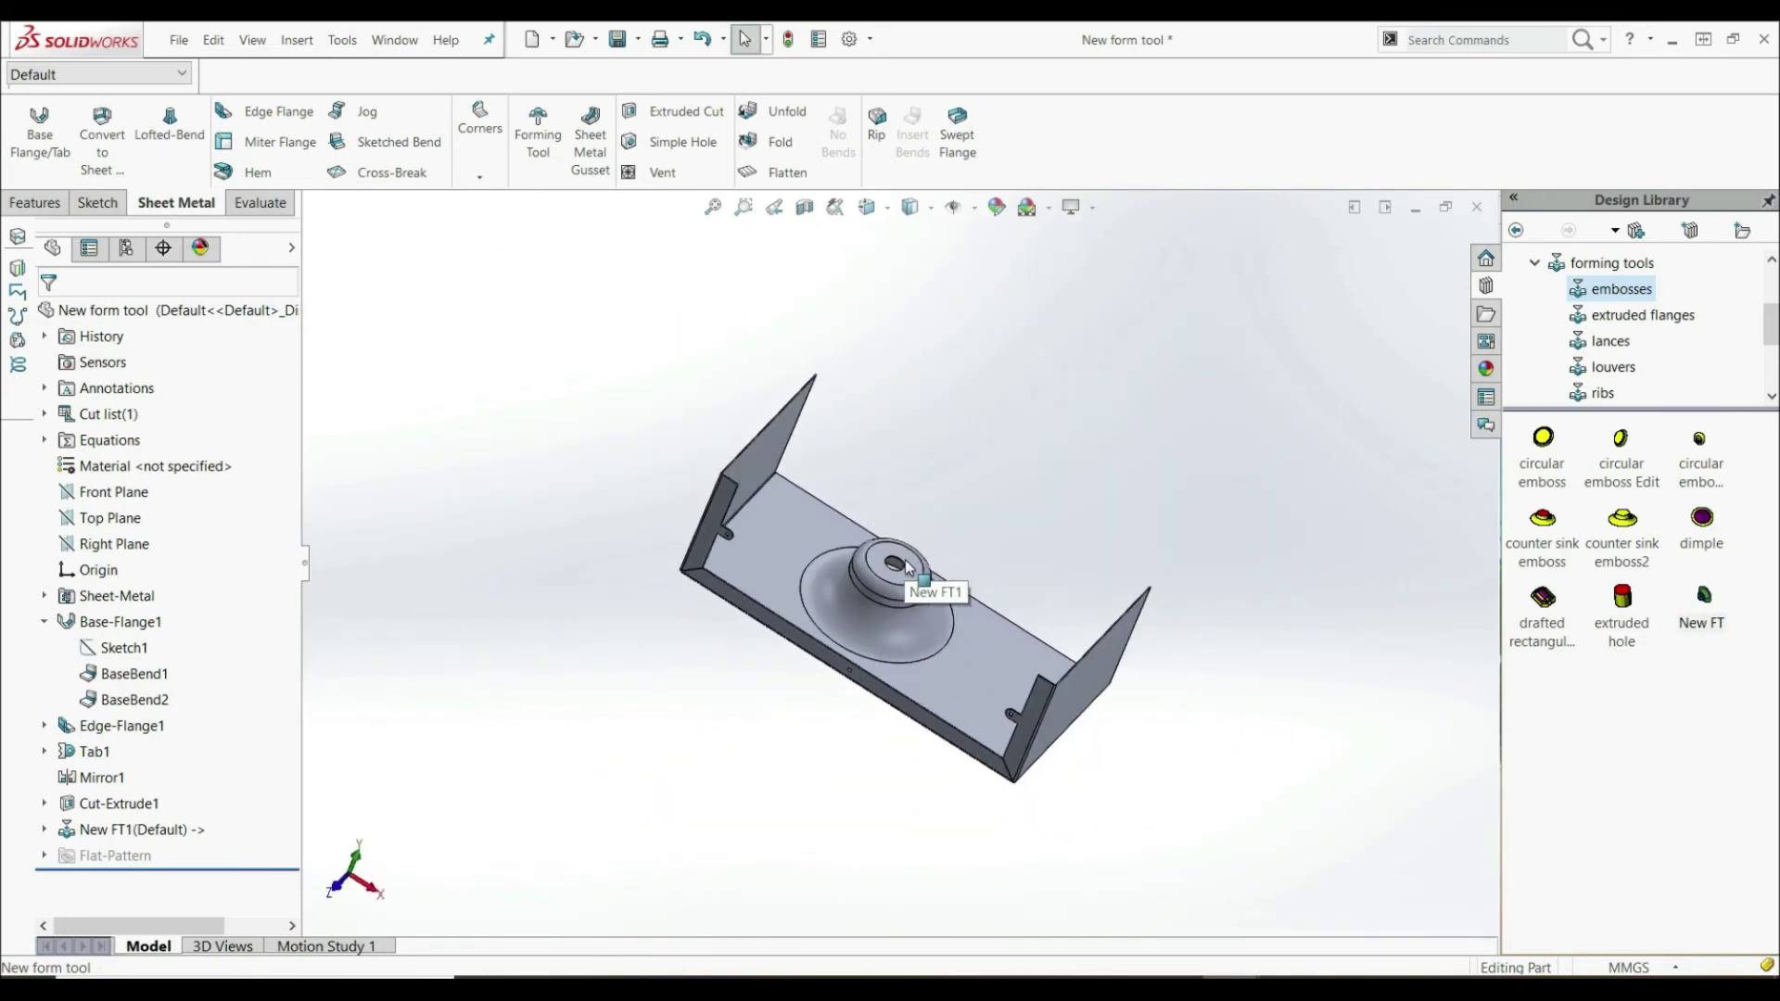
pyautogui.click(1710, 605)
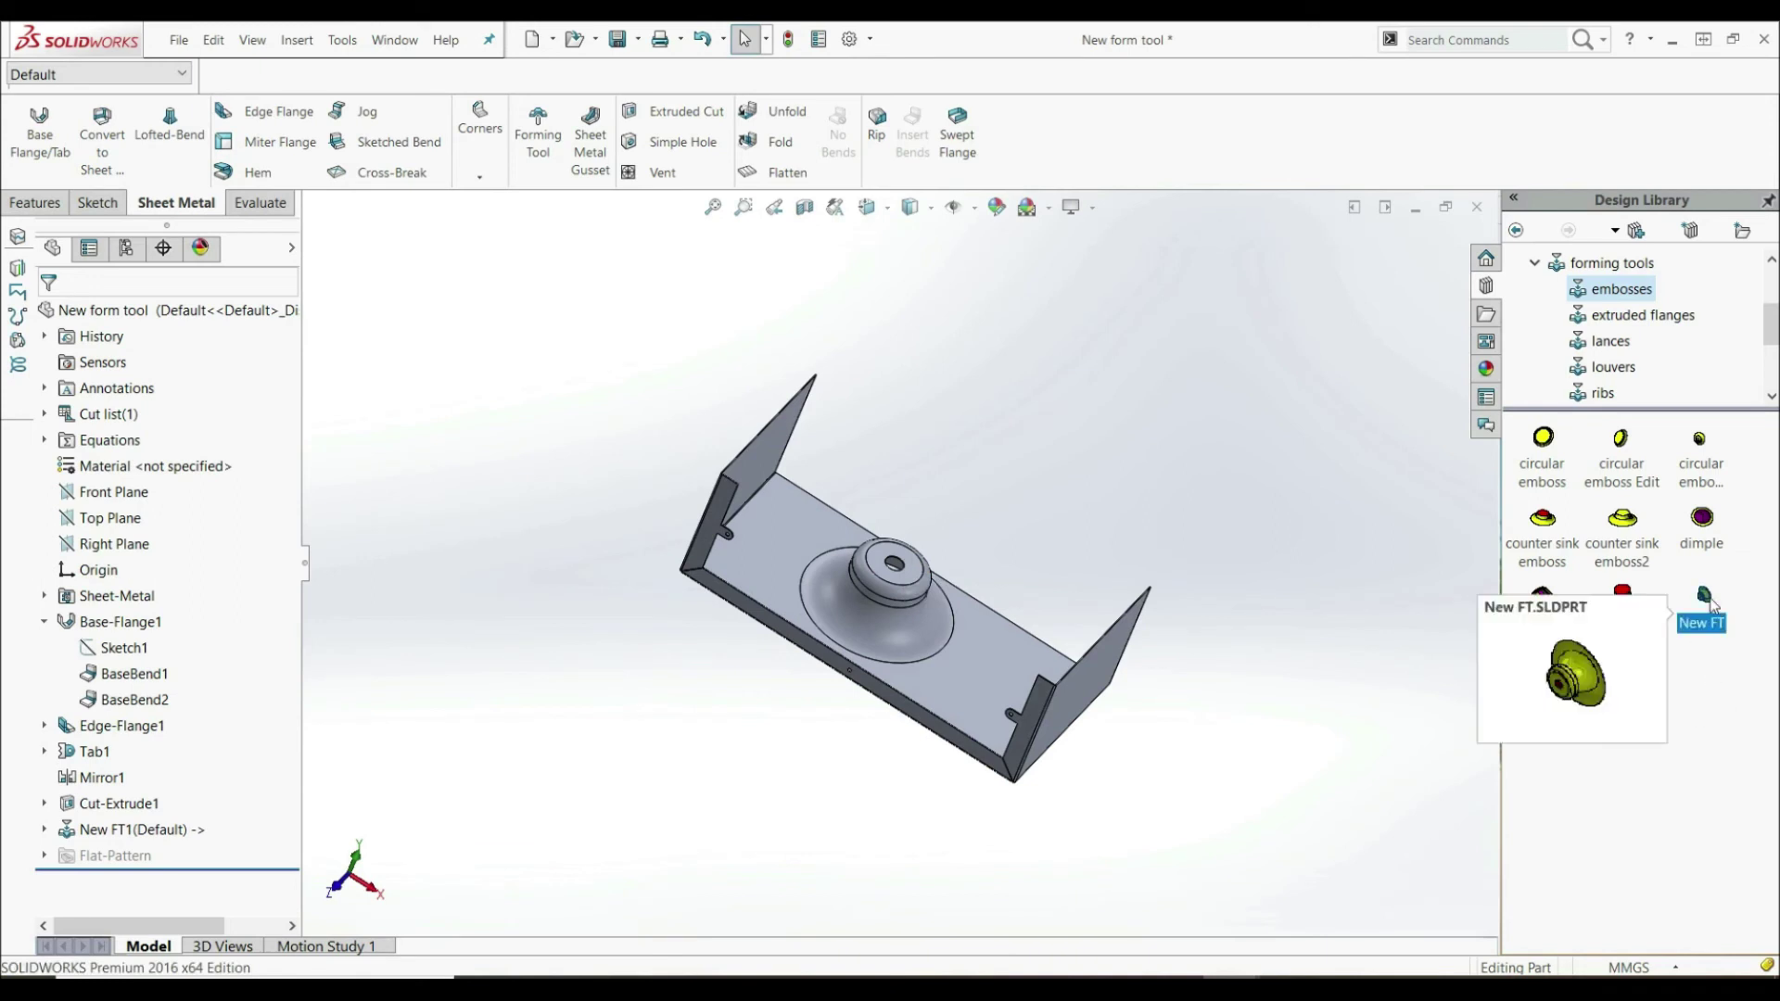